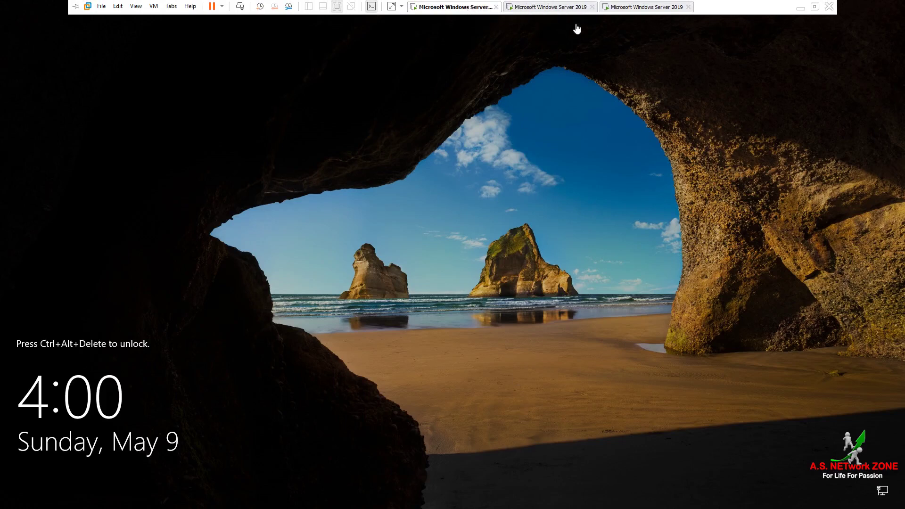
- Sign in to the first server with the Administrator account password and close Server Manager along with its startup message
mouse_move(629, 2)
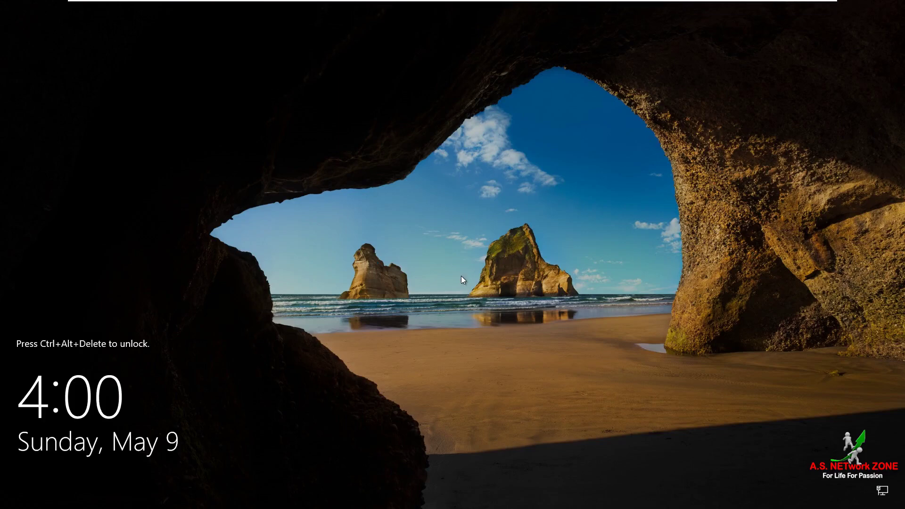
key("ctrl+alt+Delete")
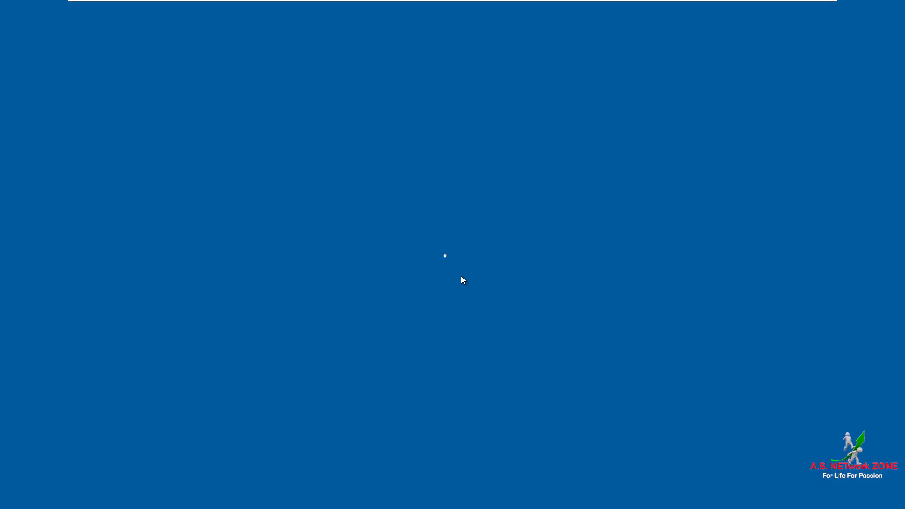
key("Escape")
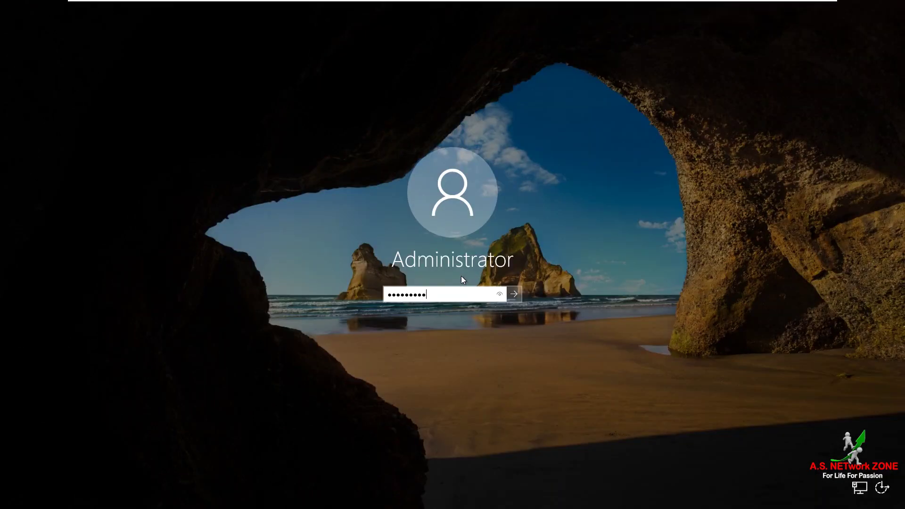
key("Return")
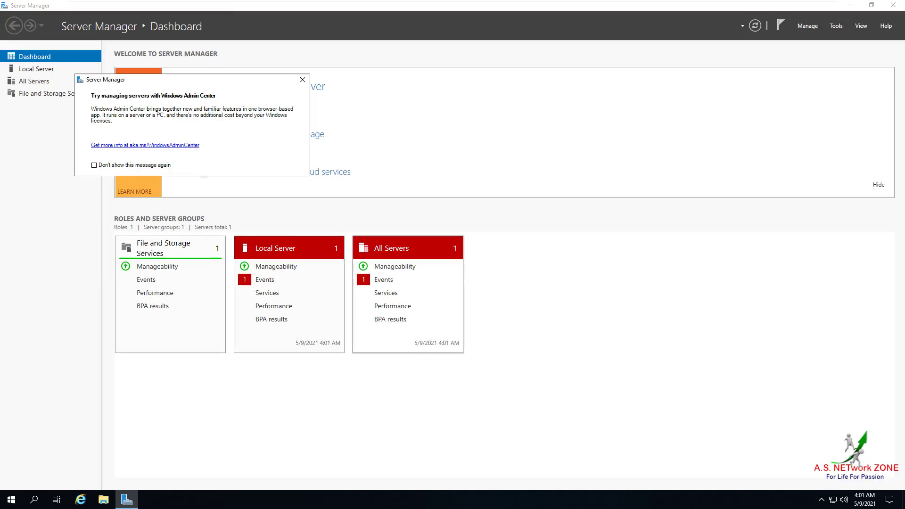
left_click(302, 81)
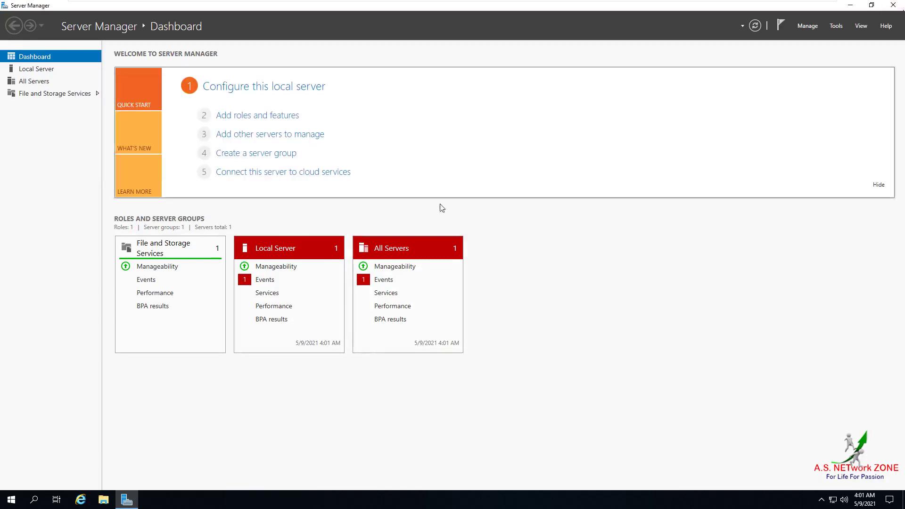
key("alt+F4")
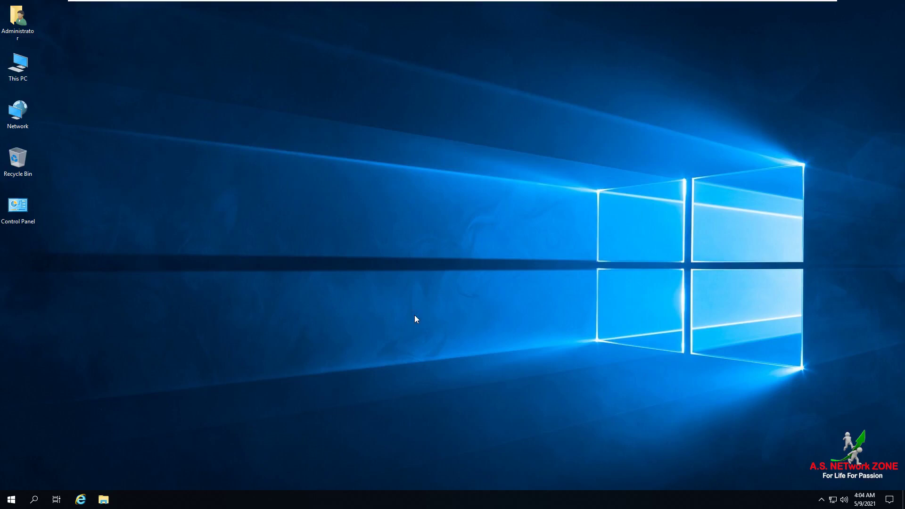
- Go to the network adapter settings and disable the Ethernet1 connection
right_click(28, 115)
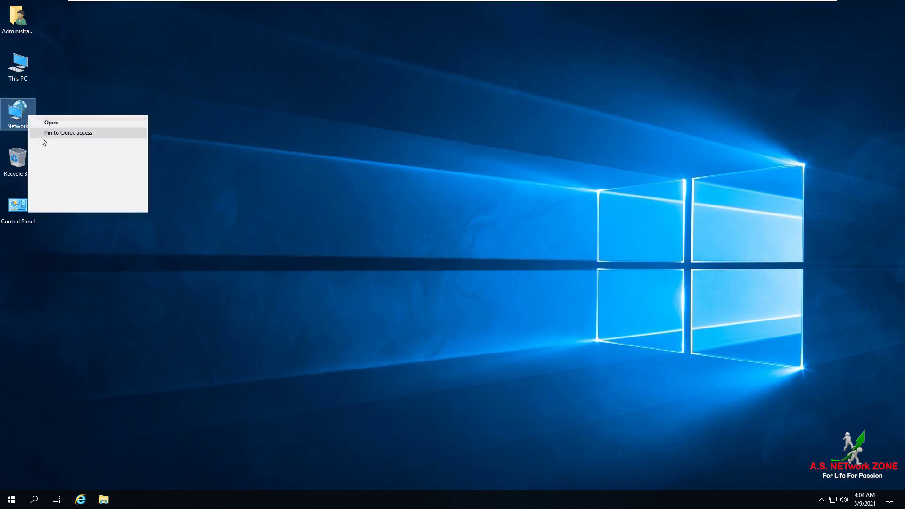
left_click(64, 207)
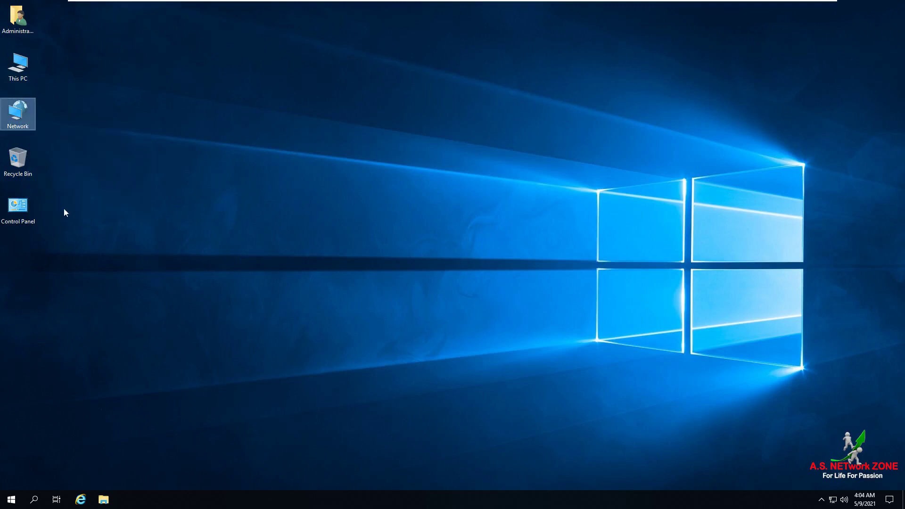
left_click(228, 371)
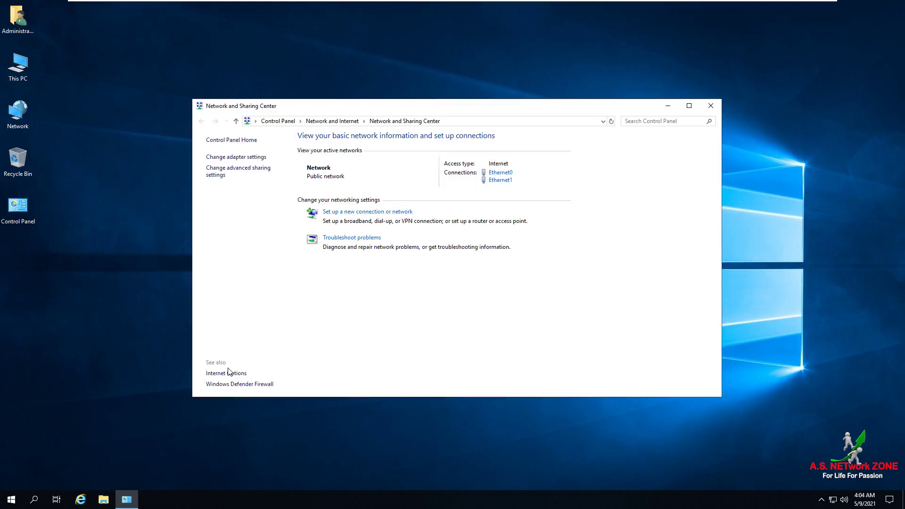
left_click(236, 157)
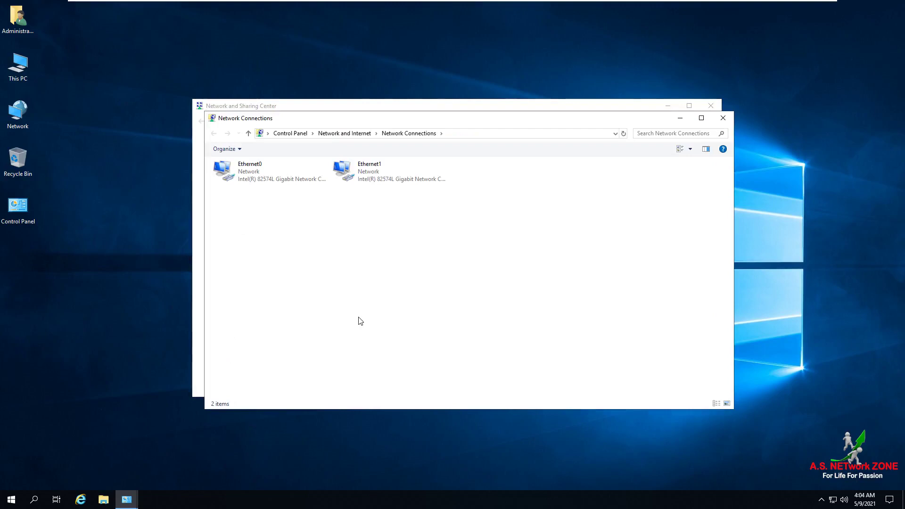
left_click(383, 176)
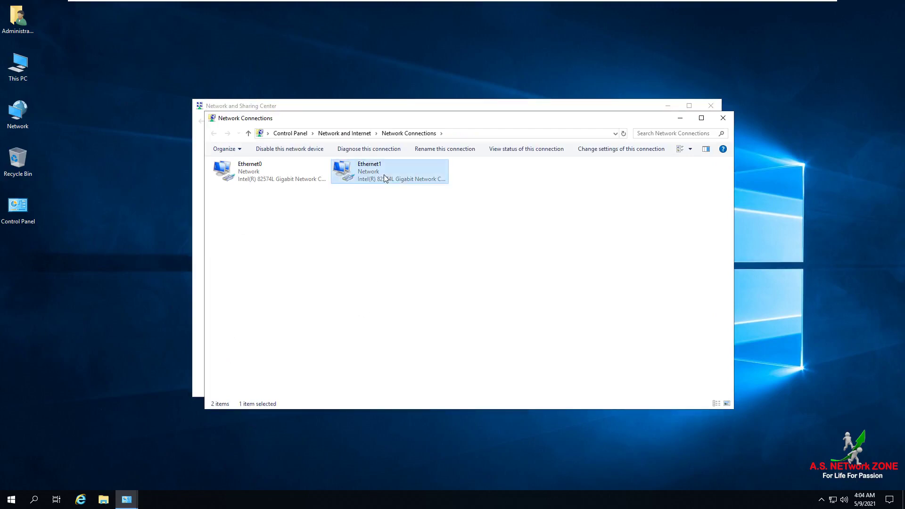
right_click(383, 177)
left_click(397, 187)
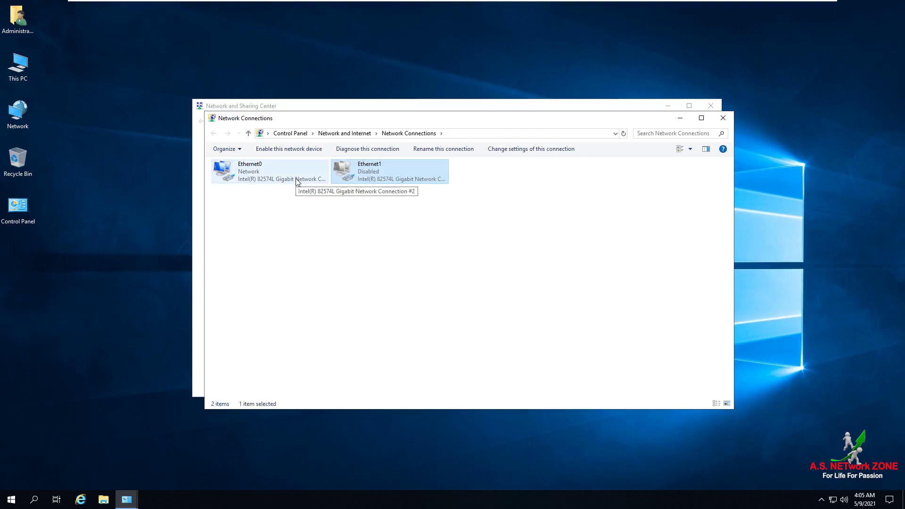
- Turn off Internet Protocol Version 6 (TCP/IPv6) in the Ethernet0 adapter's properties
left_click(296, 180)
right_click(296, 178)
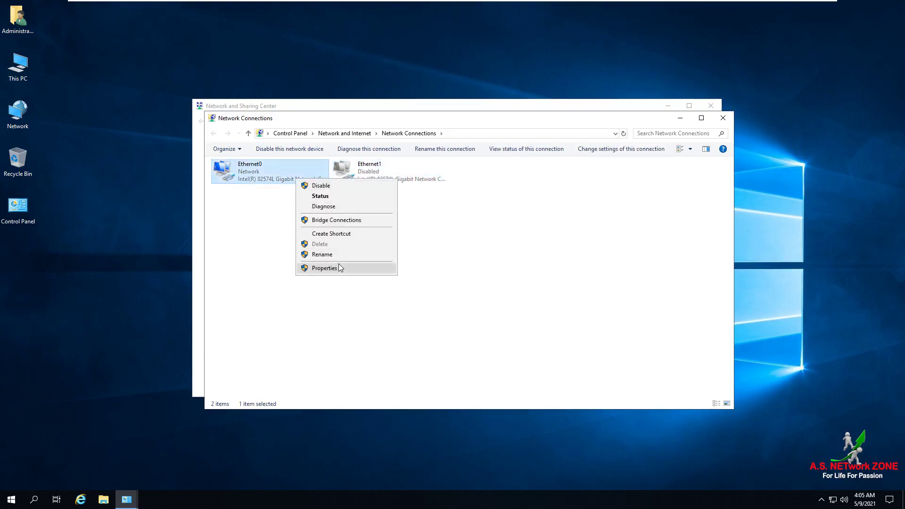
left_click(325, 268)
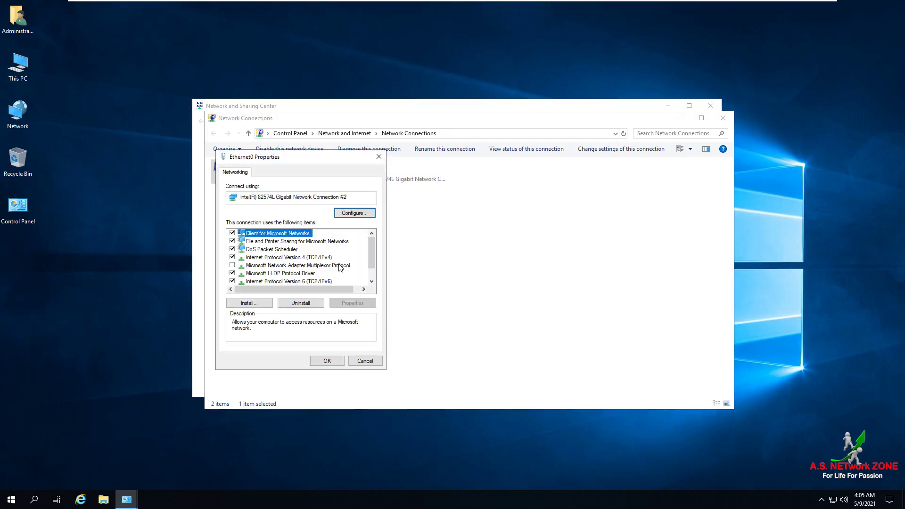
left_click(310, 258)
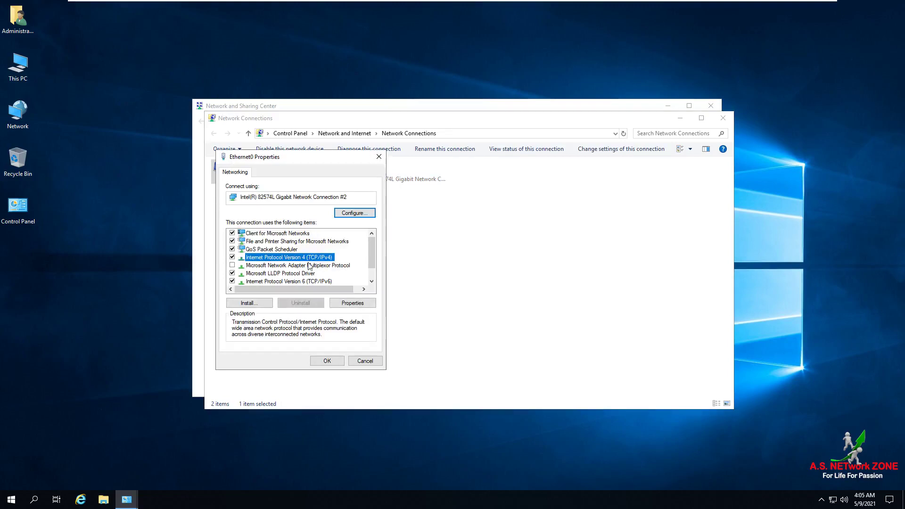
left_click(309, 282)
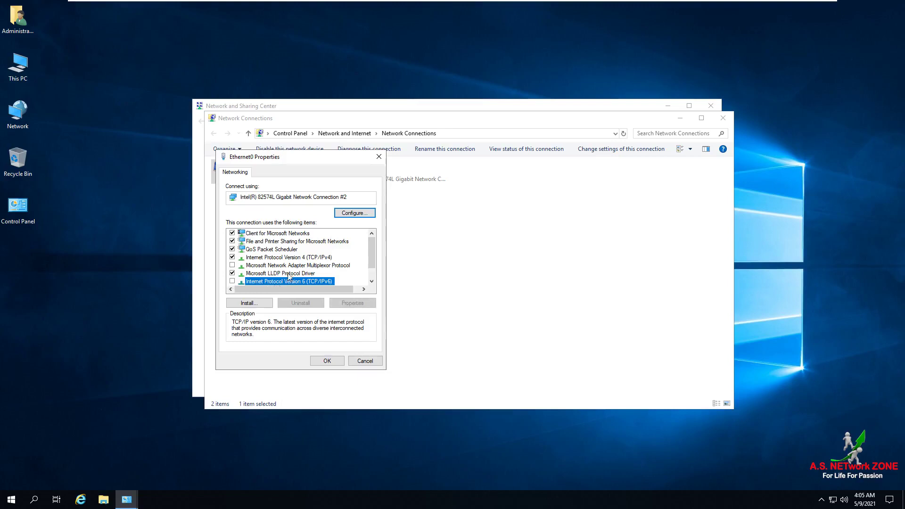
- Assign Ethernet0 the static IPv4 address 192.168.10.111 and fill in its default /24 subnet mask
left_click(327, 258)
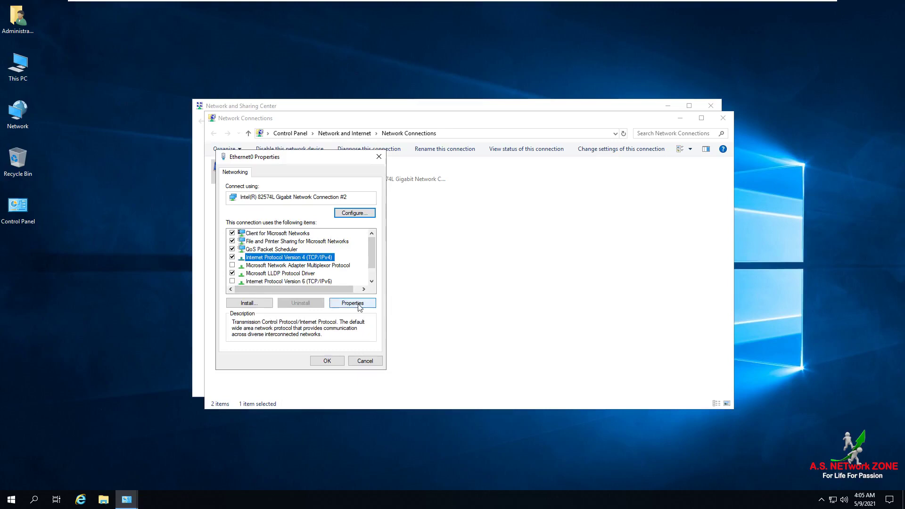
left_click(353, 303)
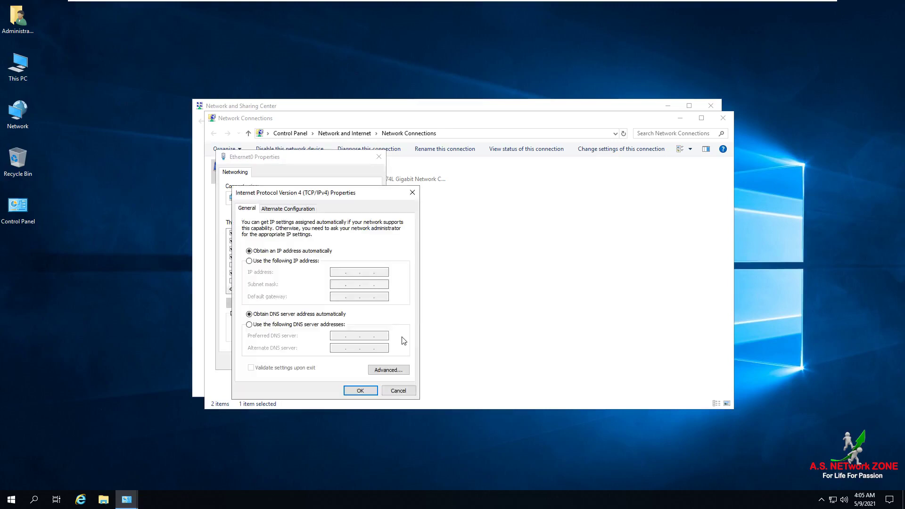
left_click(303, 262)
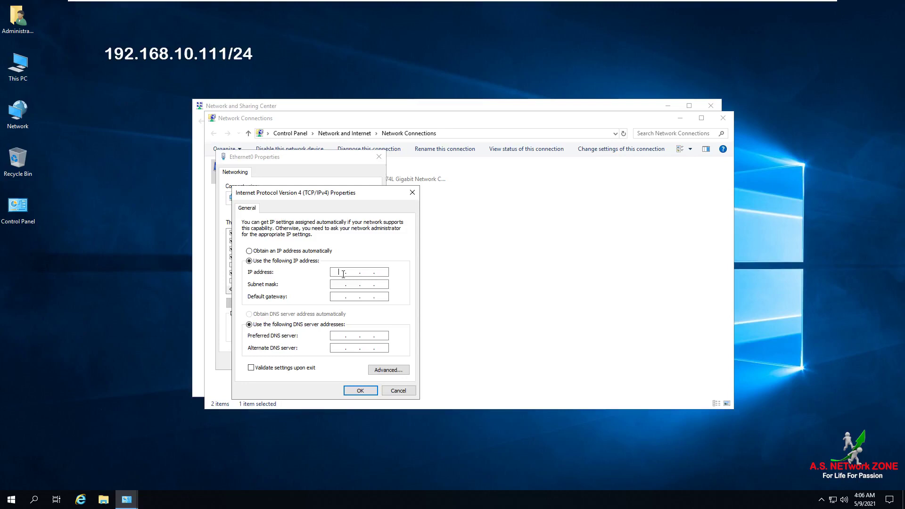
type("192 . 168 . 10 . 111")
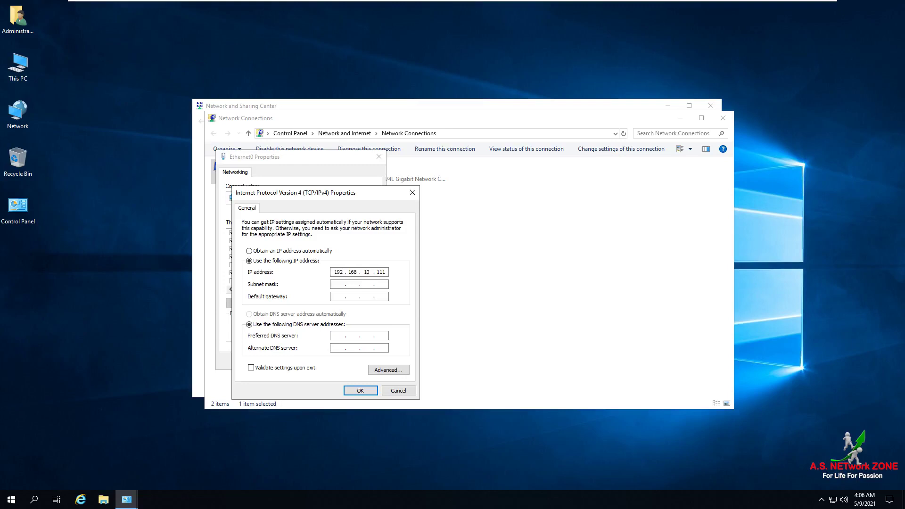
left_click(336, 284)
left_click(336, 286)
key("Tab")
- Enter a default gateway on the 192.168.10 network and preferred DNS server 192.168.10.111, saving the settings and closing the network windows
type("192 . 168 . ")
type("10 .")
type("92.168.10.")
type("111")
left_click(360, 391)
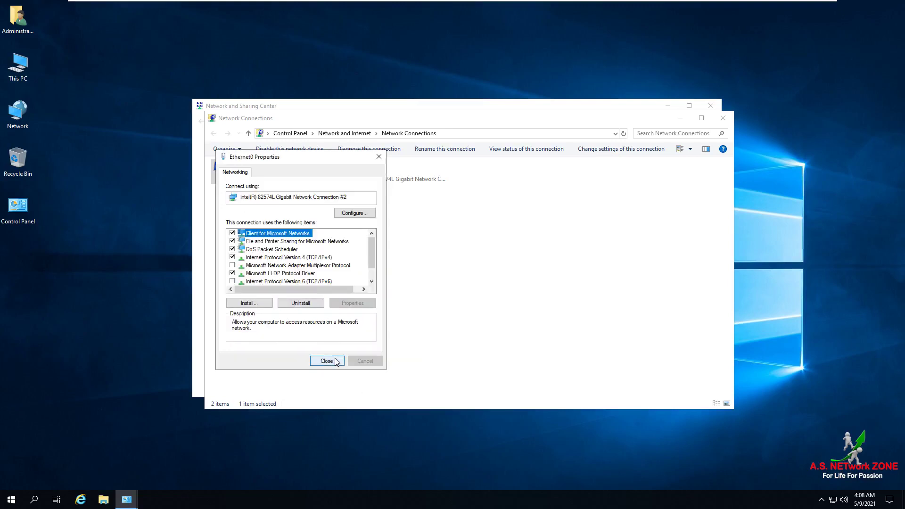
left_click(326, 361)
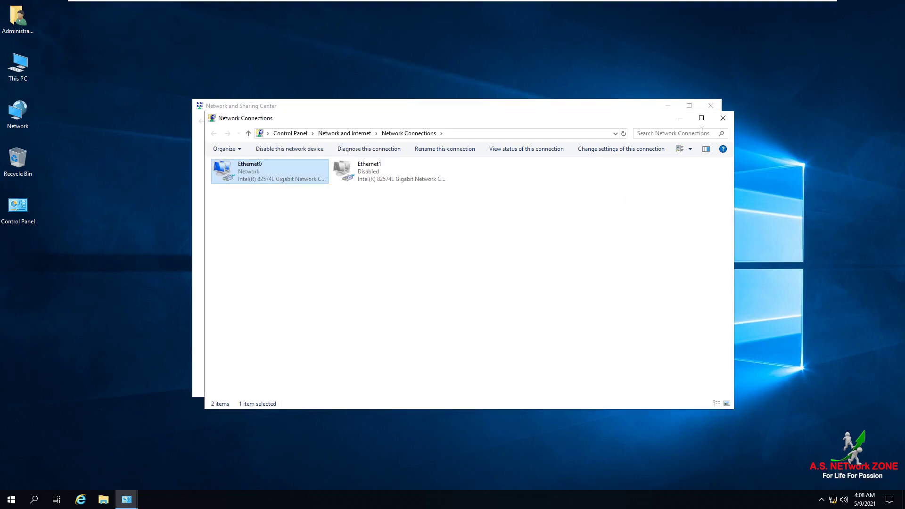
left_click(722, 118)
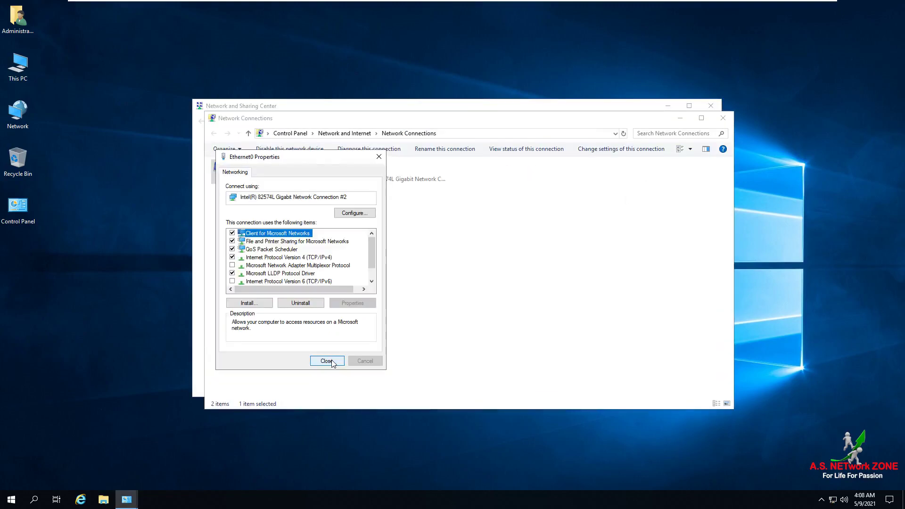
left_click(710, 106)
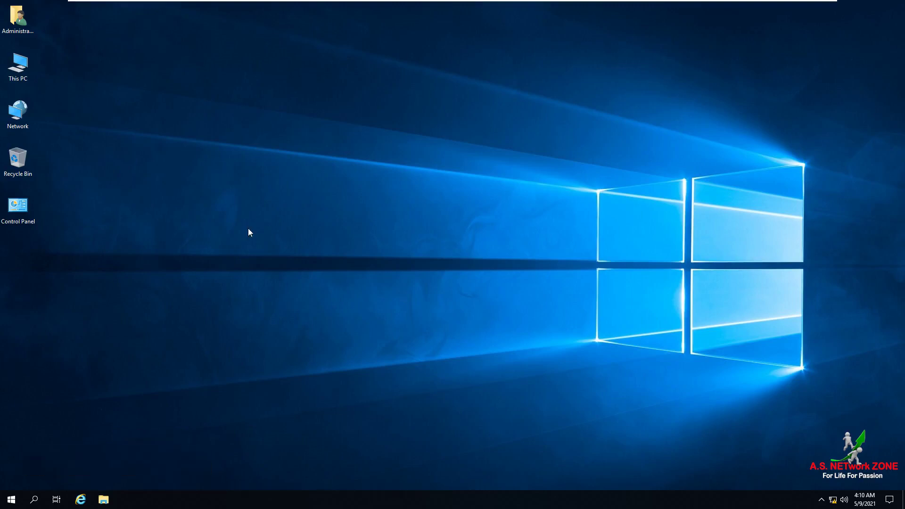
- Set the computer's primary DNS suffix to ASNETworkZONE.Com in its system properties and accept the change
right_click(28, 79)
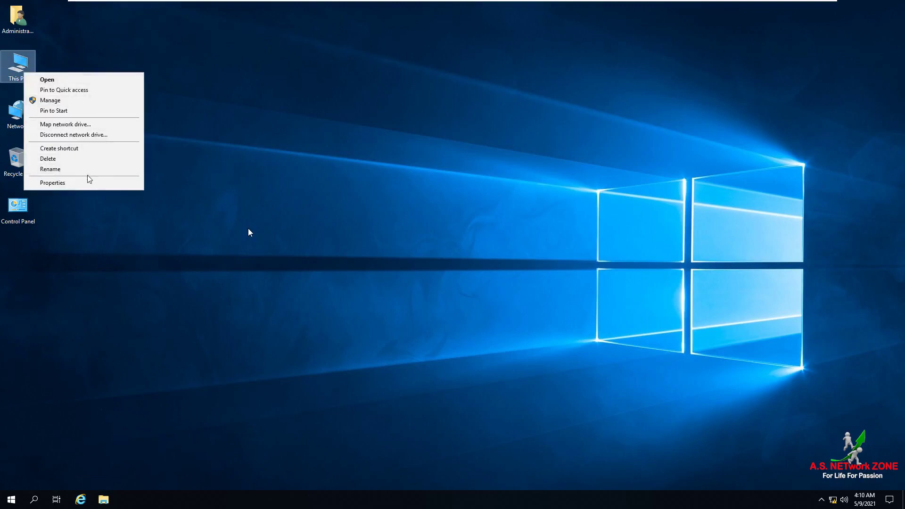
left_click(91, 183)
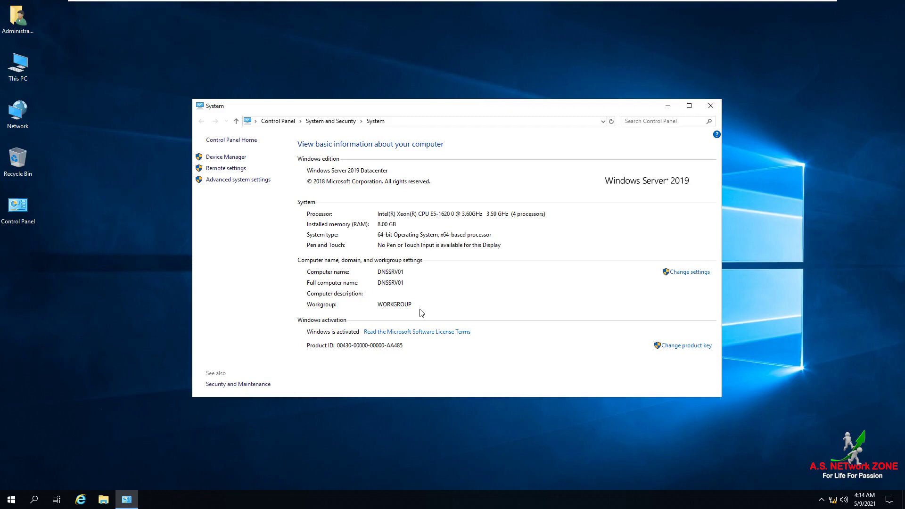
left_click(682, 275)
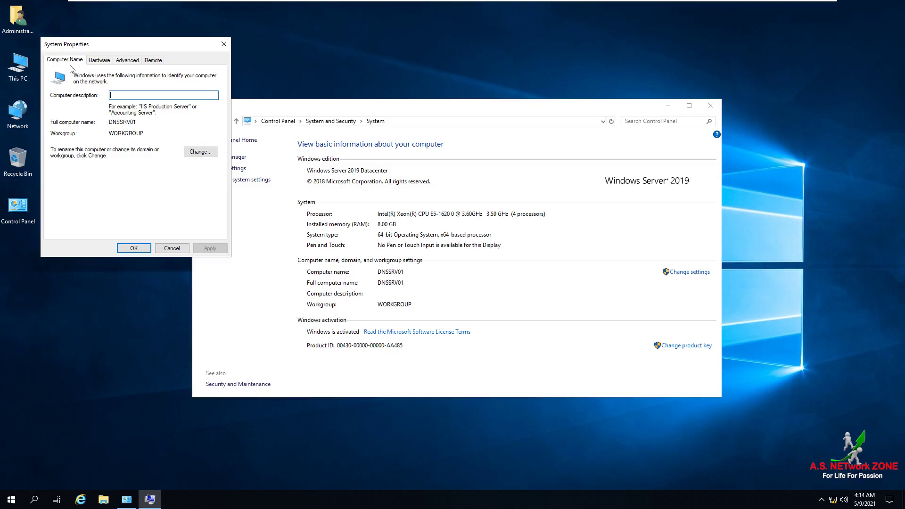
left_click(206, 154)
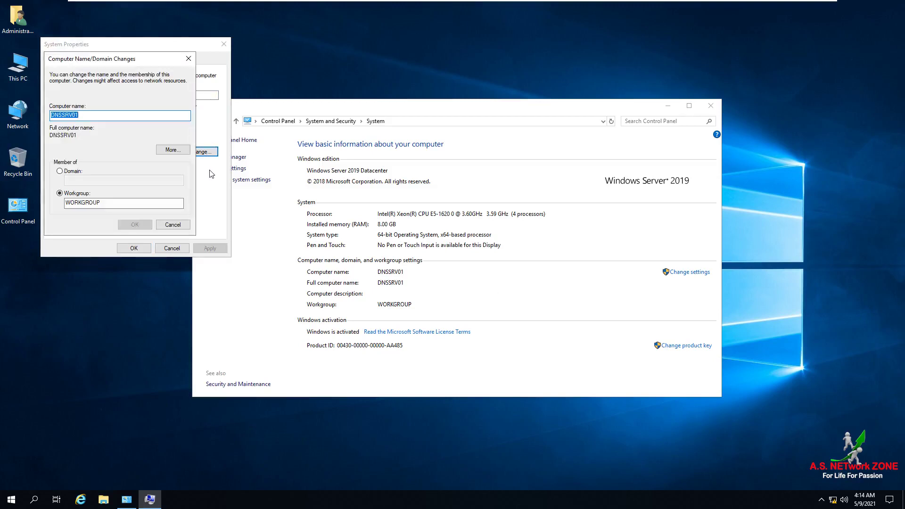
left_click(173, 150)
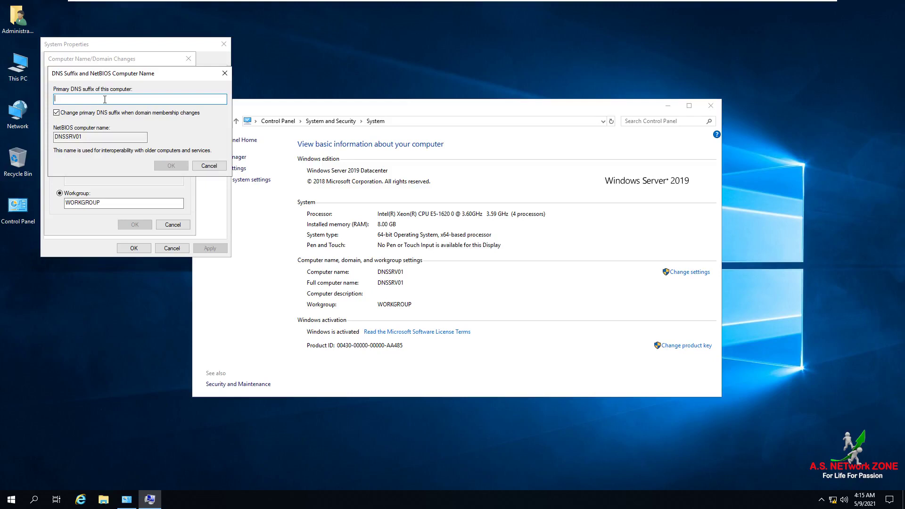
type("ASNETwor")
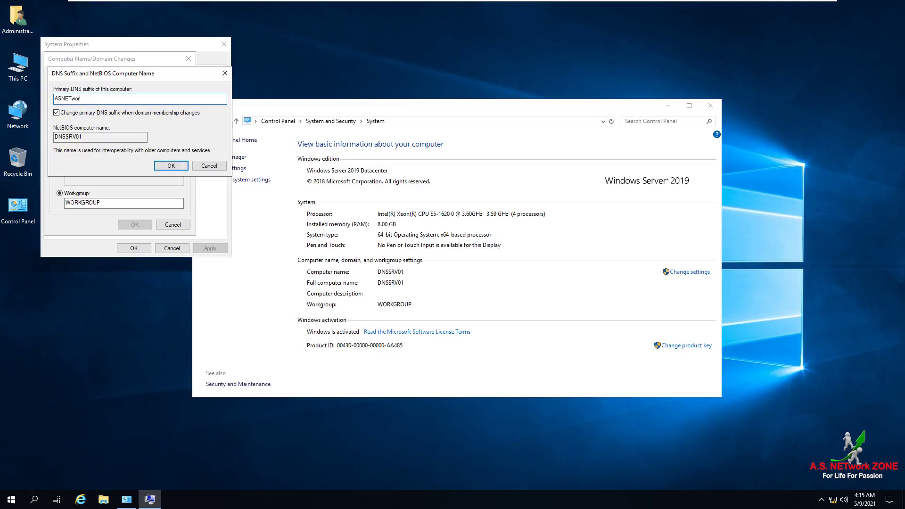
type("kZONE.Com")
left_click(171, 165)
left_click(133, 225)
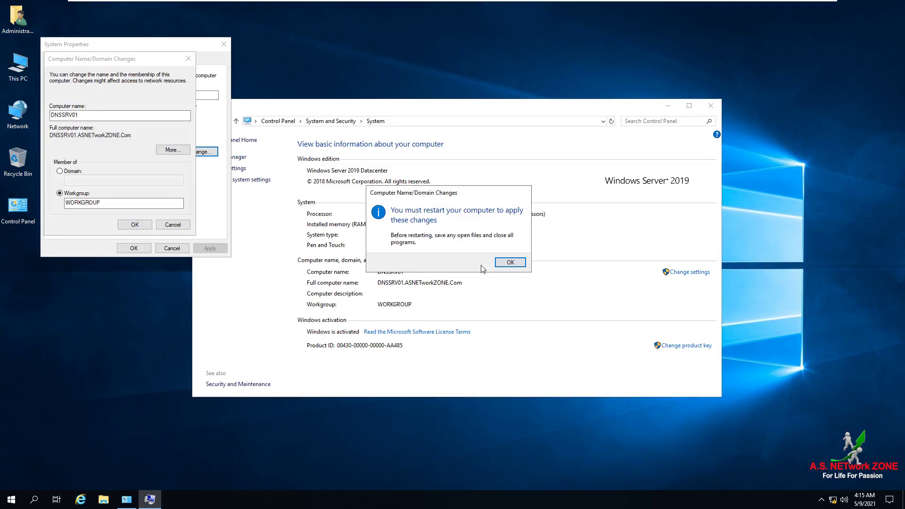
left_click(503, 264)
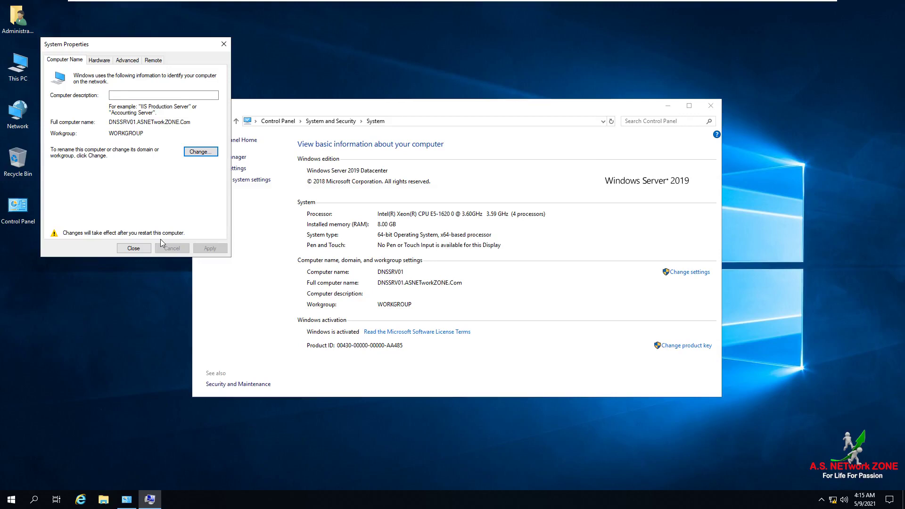
- Restart the server to apply the DNS suffix and sign back in with the Administrator account password
left_click(135, 247)
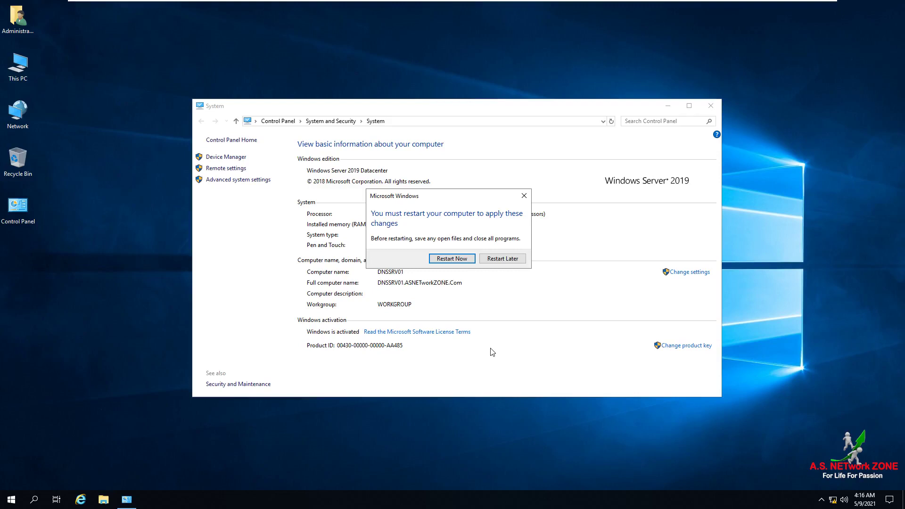
left_click(466, 263)
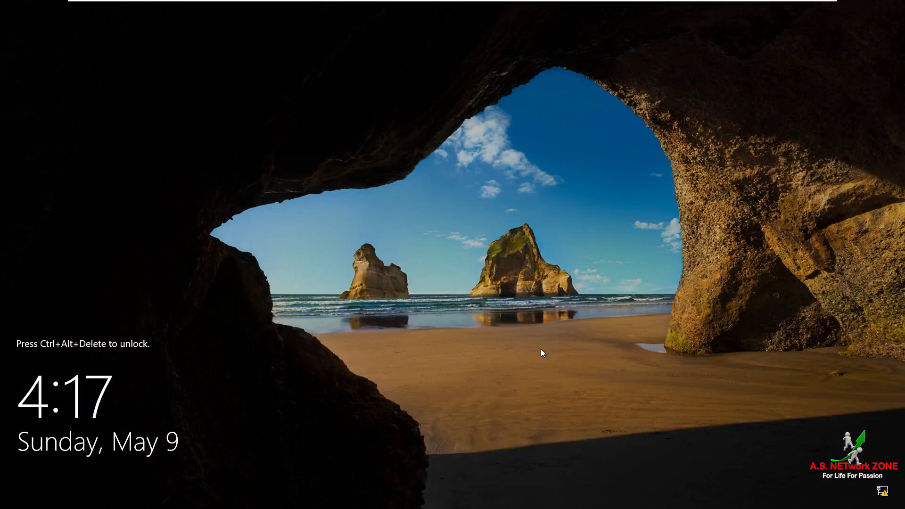
key("ctrl+alt+Delete")
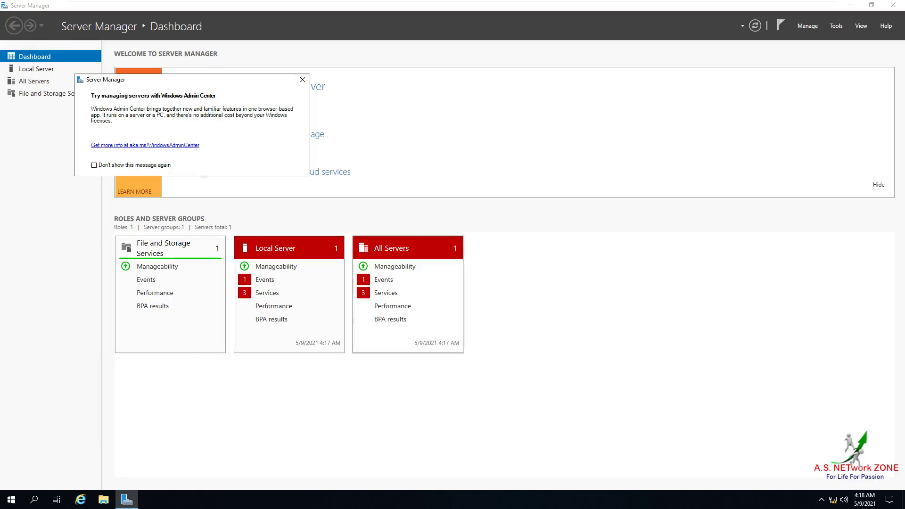
- Dismiss the Windows Admin Center notice and start adding roles as a role-based or feature-based installation on server DNSSRV01
left_click_drag(241, 85, 406, 216)
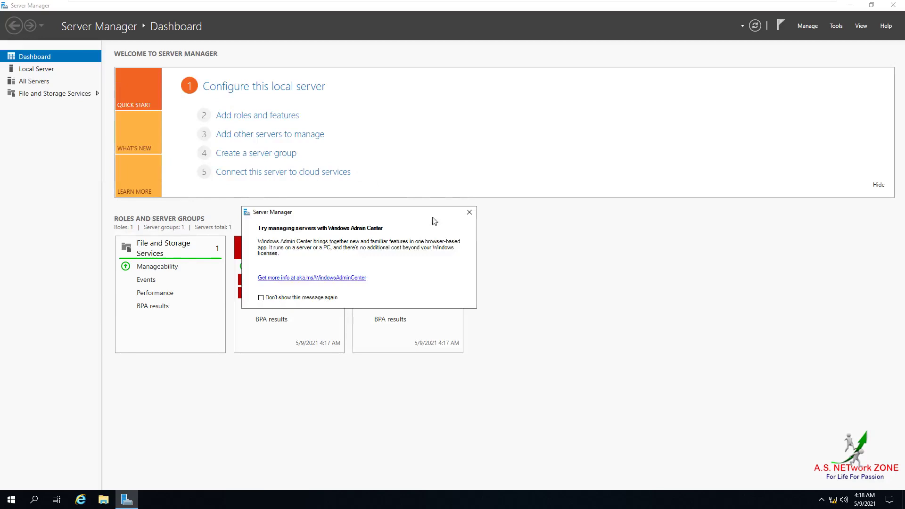
left_click(469, 213)
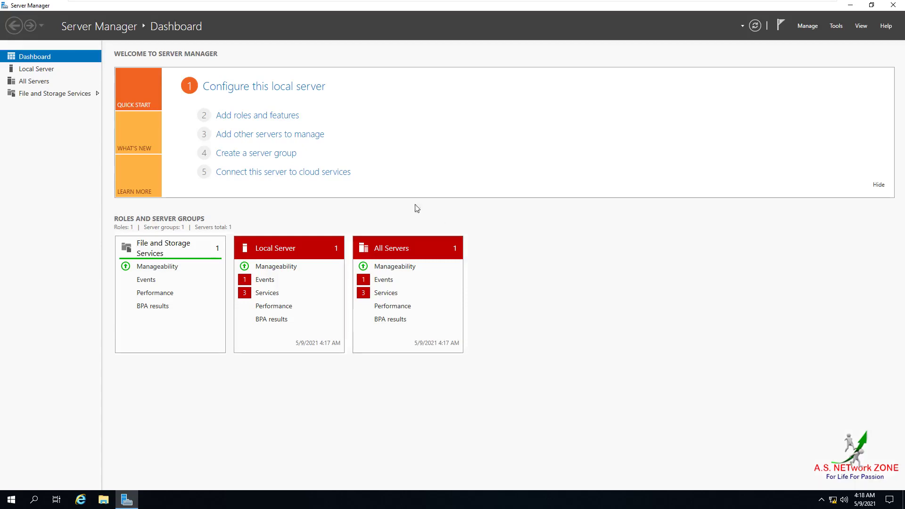
left_click(283, 118)
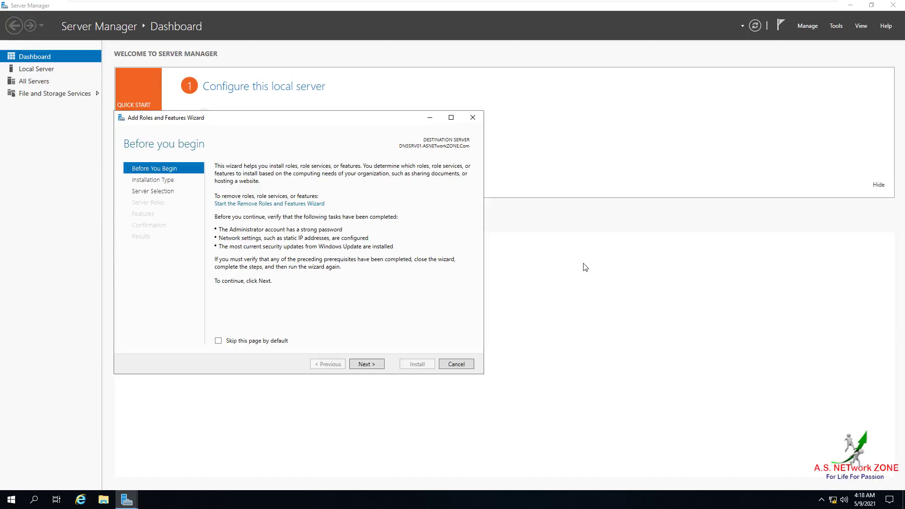
left_click(378, 365)
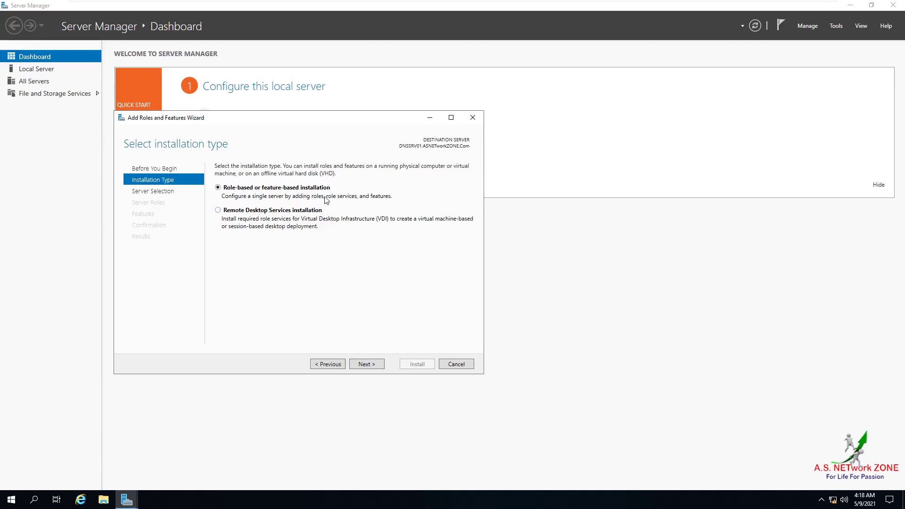
left_click(367, 365)
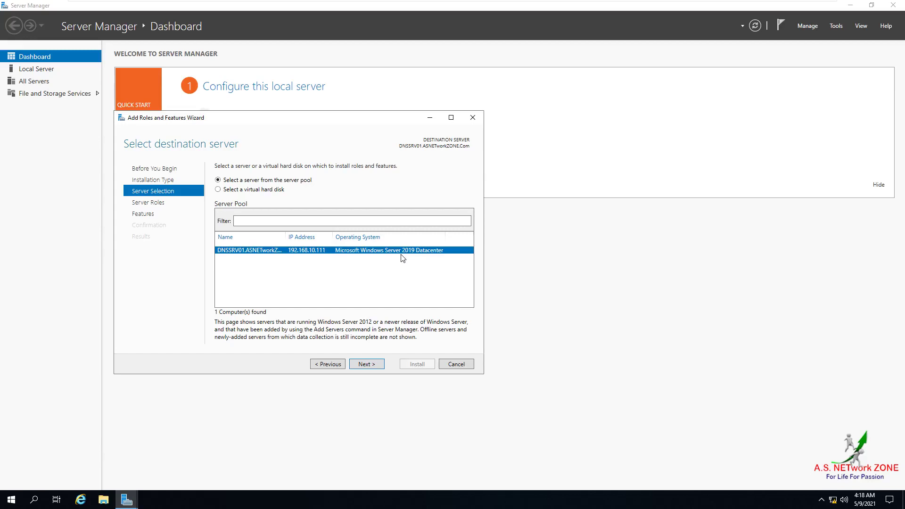
left_click(376, 367)
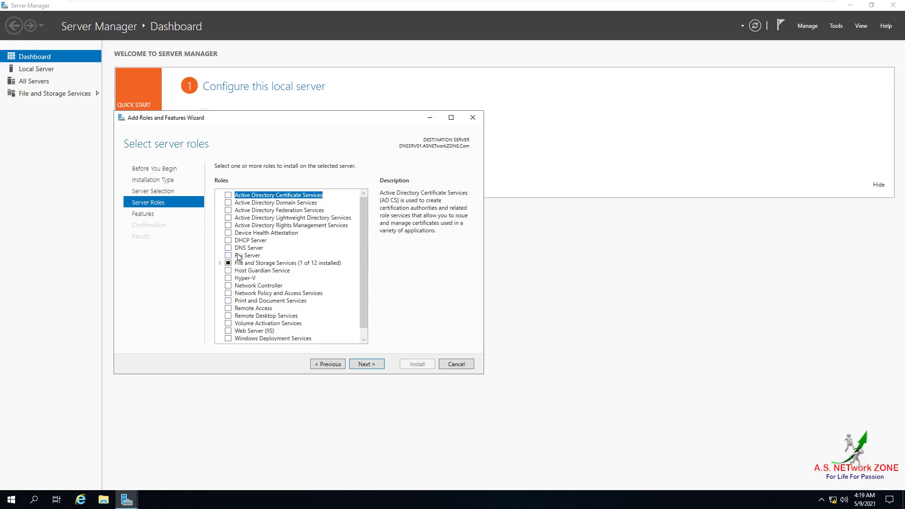
- Select the DNS Server role with its required management tools and continue to the feature selection
left_click(228, 248)
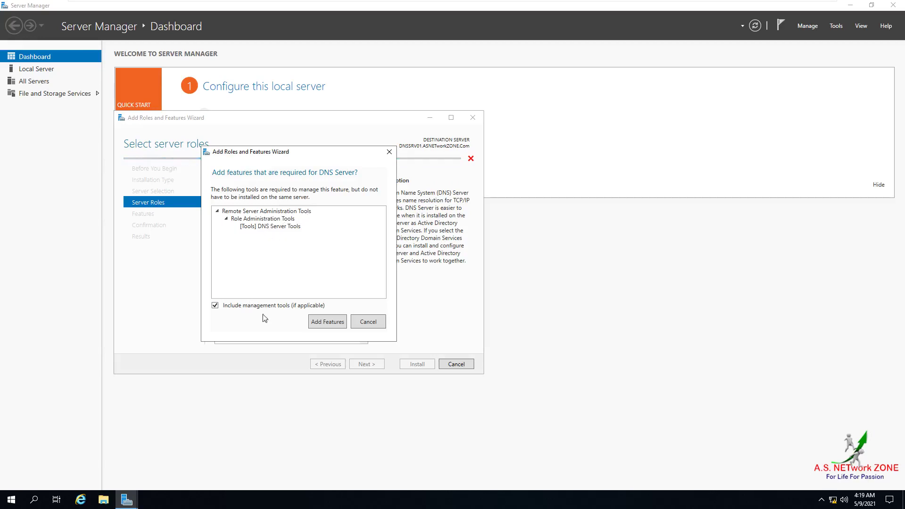
left_click(327, 323)
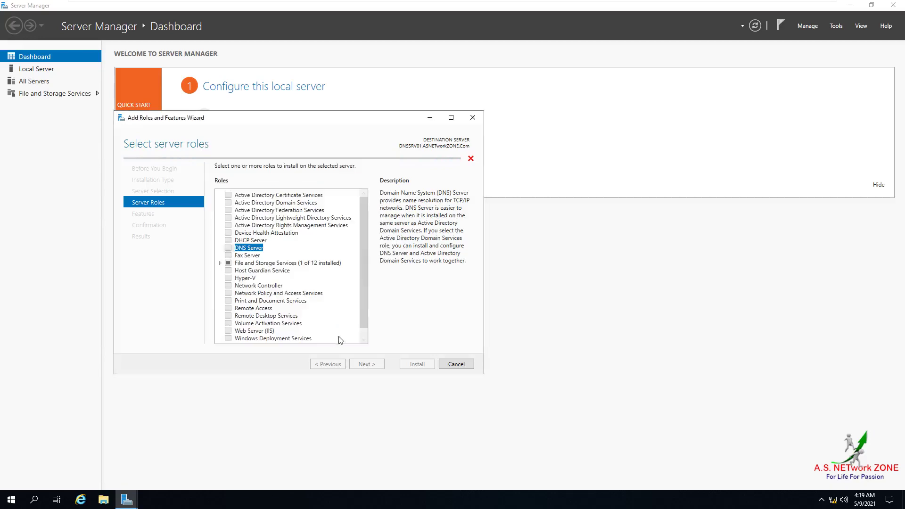
left_click(365, 364)
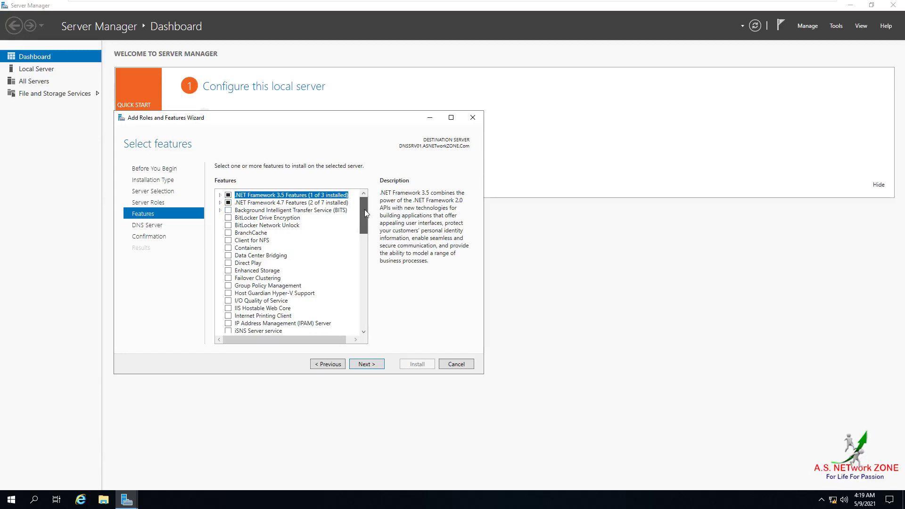
- Look through the available features, keep the default selection, and proceed to the installation confirmation
left_click_drag(365, 213, 364, 249)
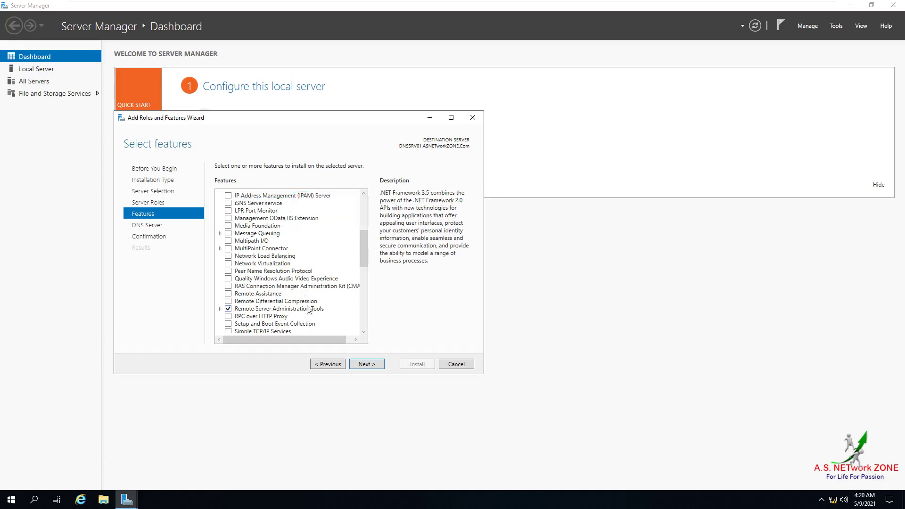
left_click_drag(364, 247, 363, 270)
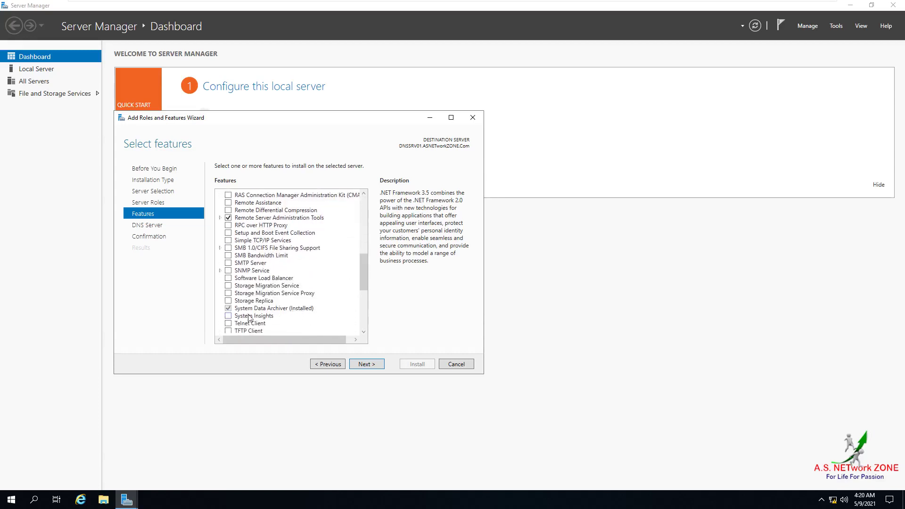
left_click_drag(363, 267, 364, 218)
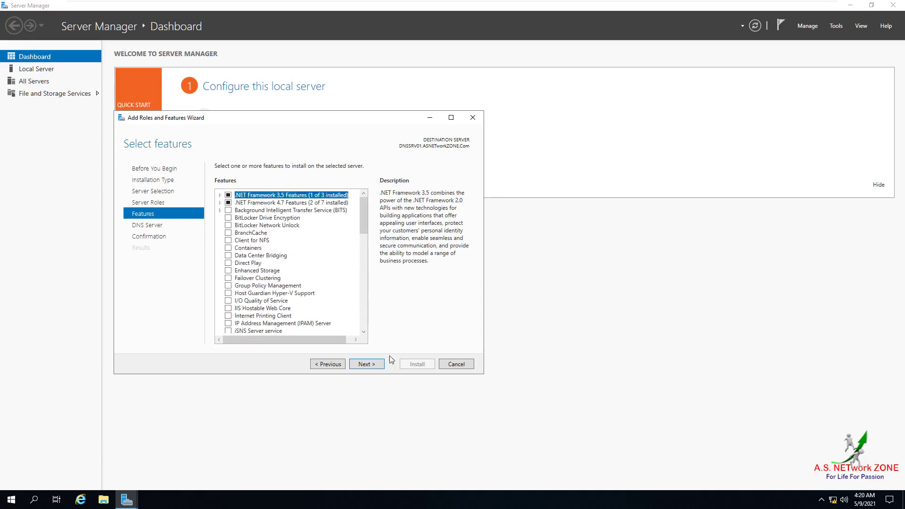
left_click(374, 365)
left_click(375, 363)
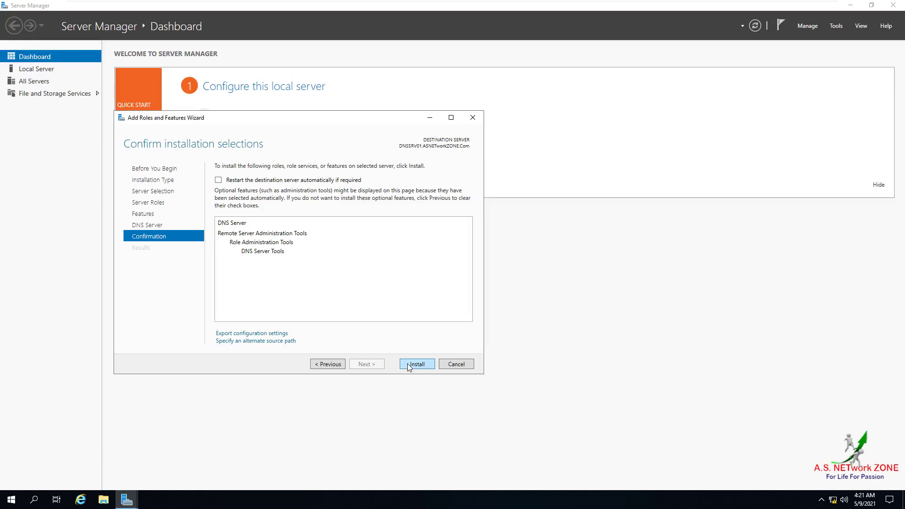
- Allow automatic restart of the destination server, install the DNS Server role, and close the wizard once installation finishes
left_click(219, 180)
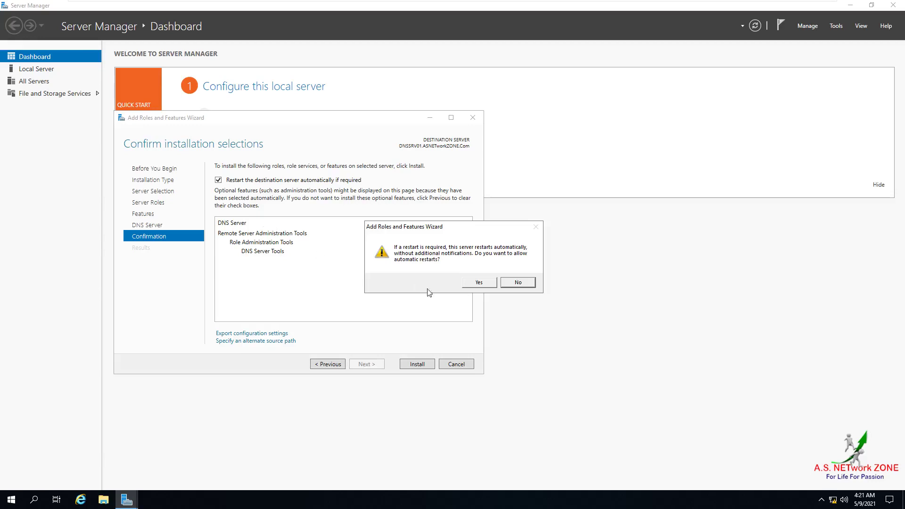
left_click(469, 286)
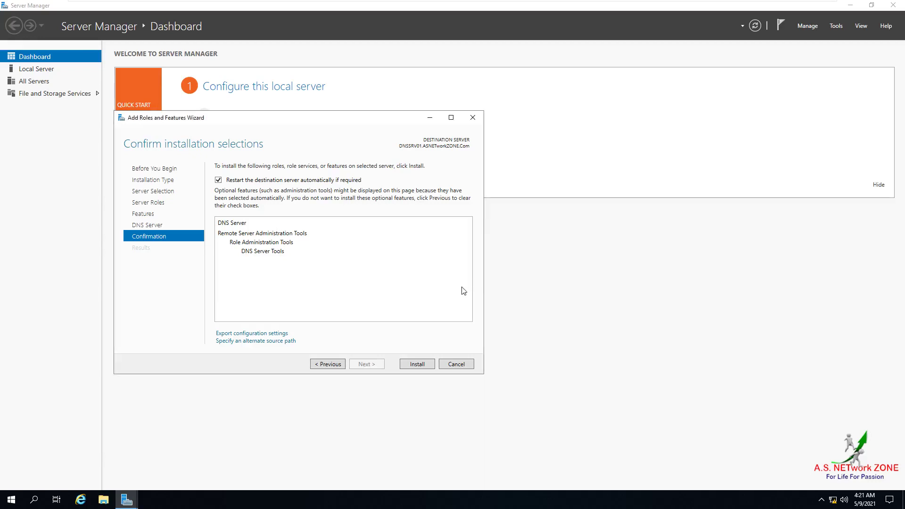
left_click(420, 367)
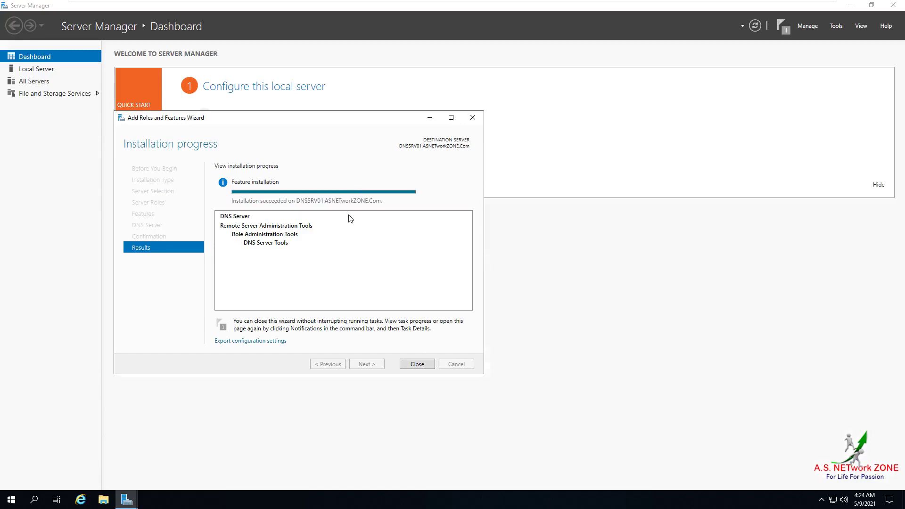
left_click(425, 364)
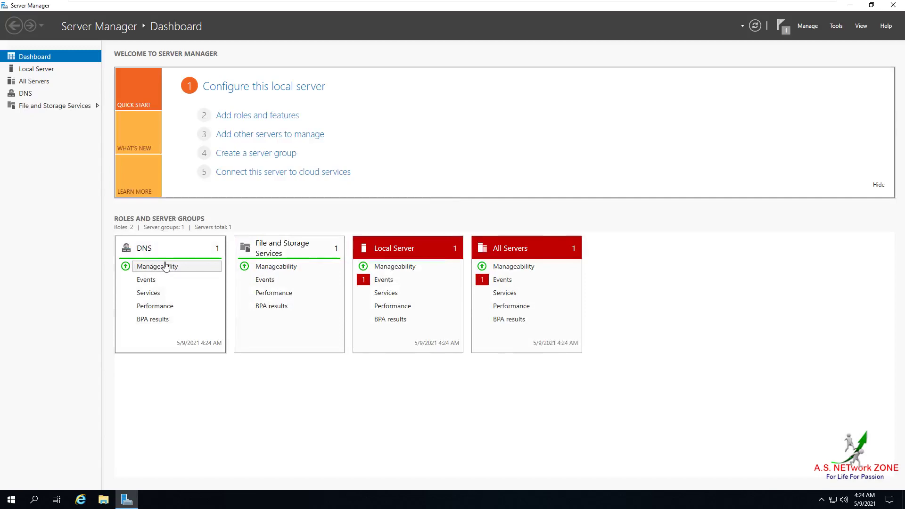
- View the DNS role's servers, events and services in Server Manager, then close Server Manager
left_click(25, 93)
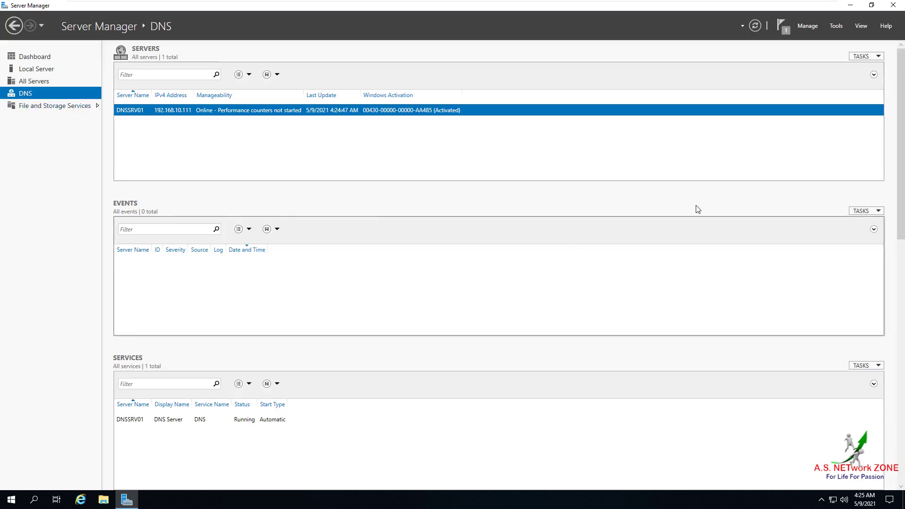
key("alt+F4")
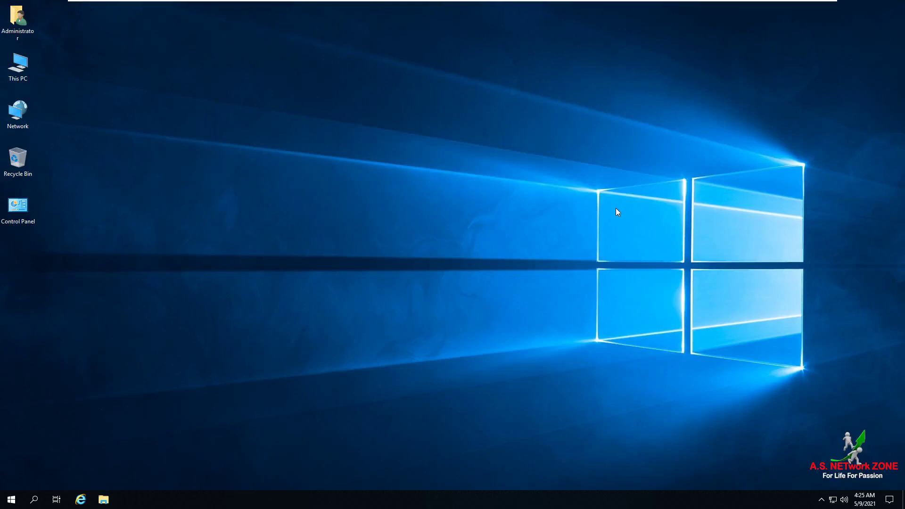
- Open the Services console by running services.msc and maximize its window
key("super+r")
type("servic")
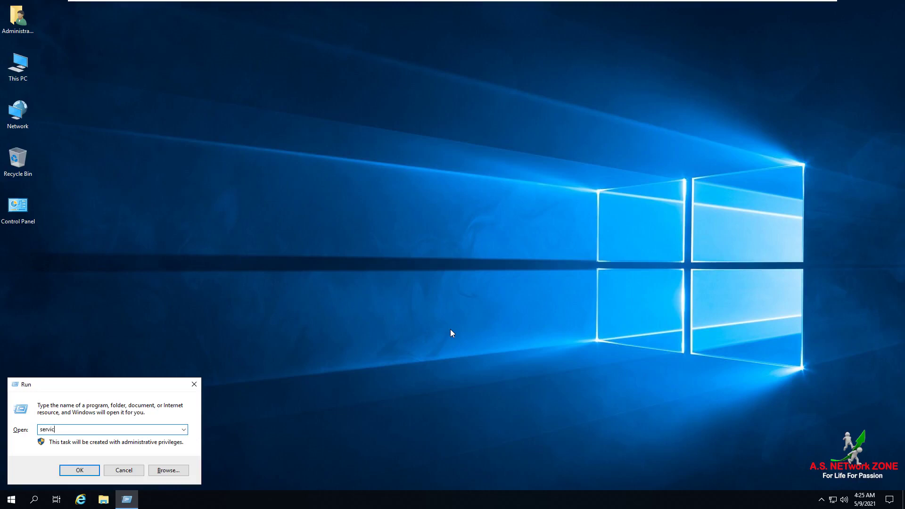
type("es.msc")
key("Return")
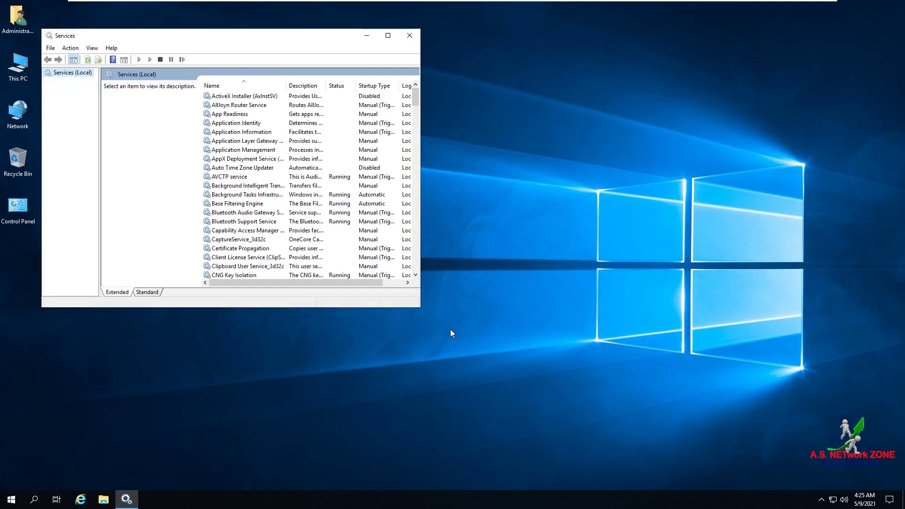
key("super+Up")
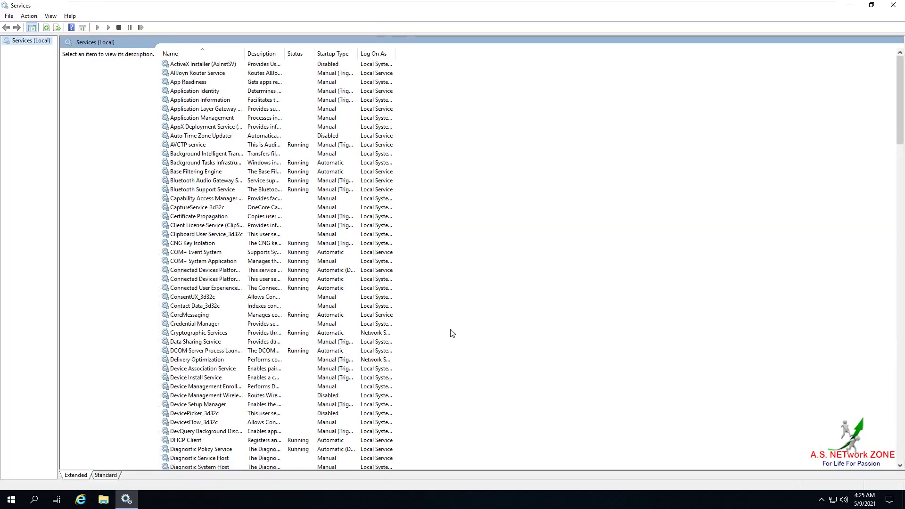
- Fit the Name column to the full service names and select the DNS Server service
double_click(246, 55)
left_click(206, 120)
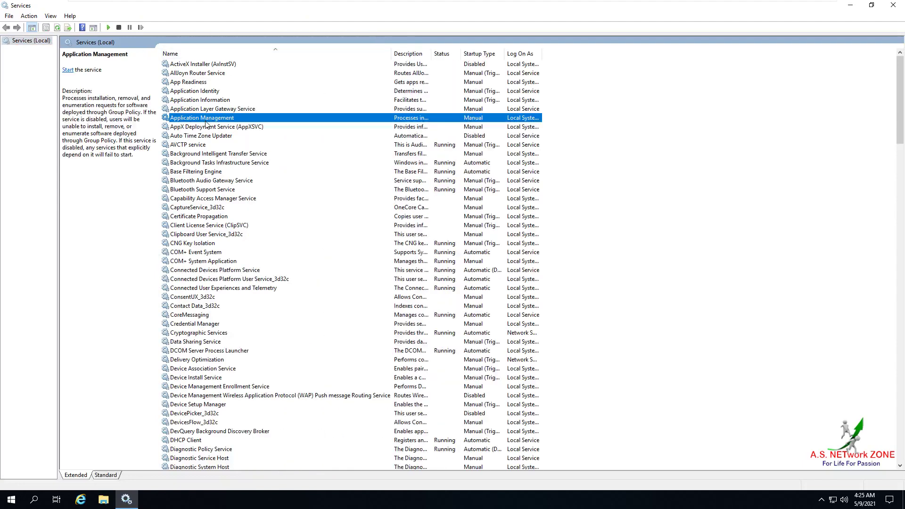
key("Home")
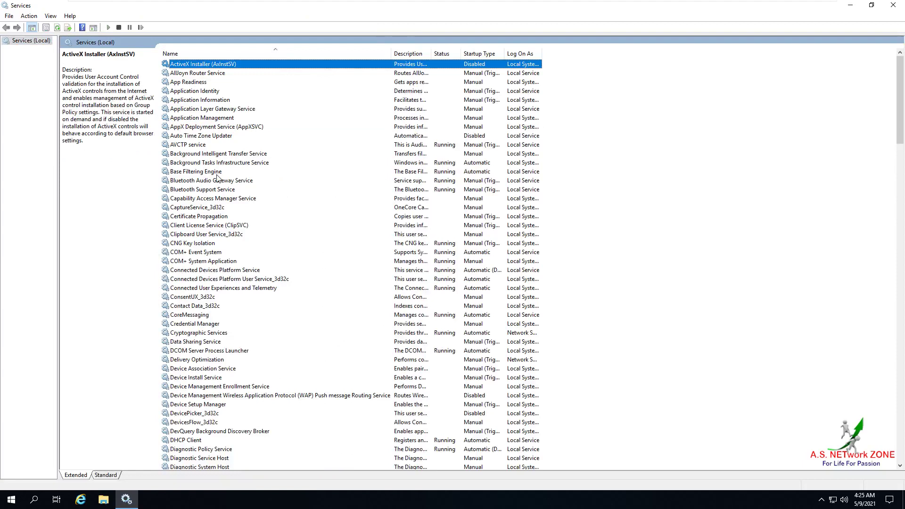
type("dn")
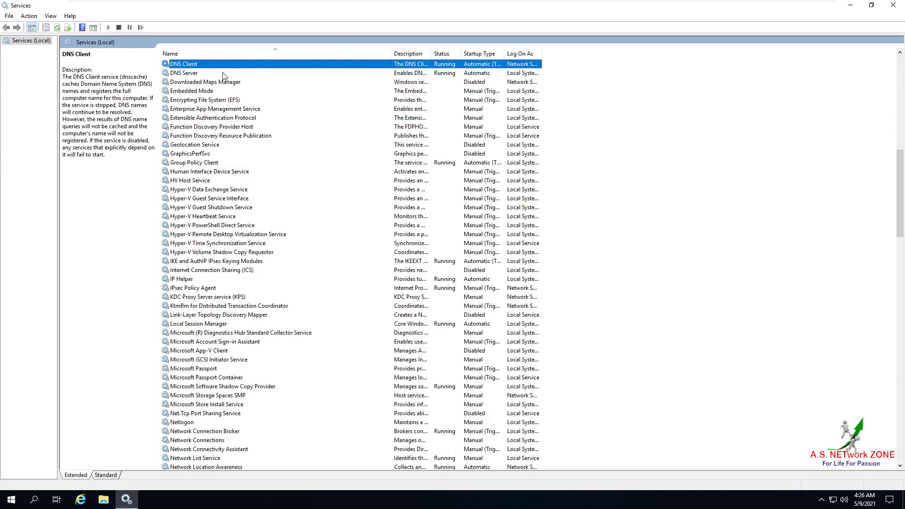
left_click(221, 74)
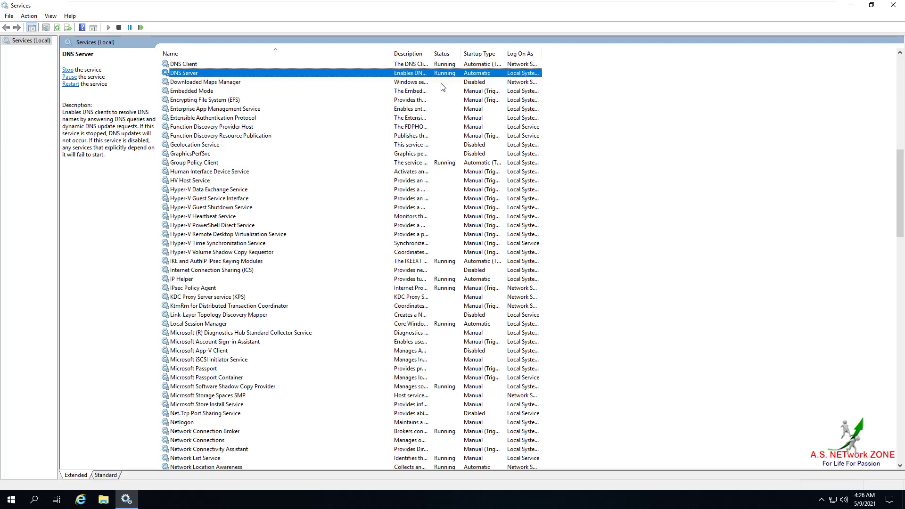
- Restart the DNS Server service and close the Services console
right_click(267, 75)
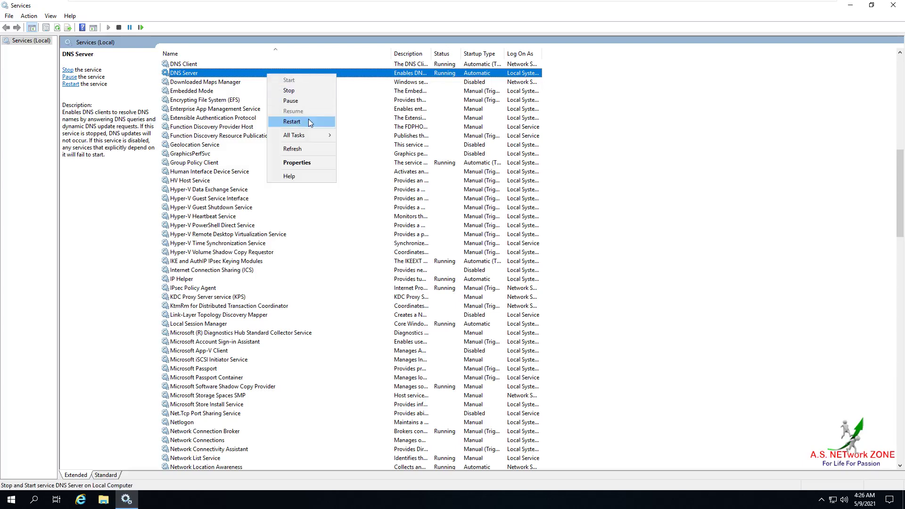
left_click(139, 170)
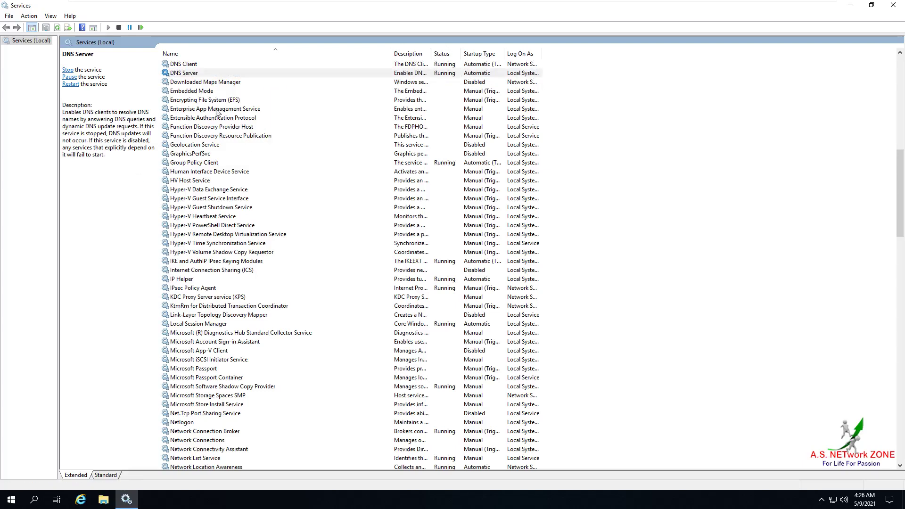
left_click(215, 75)
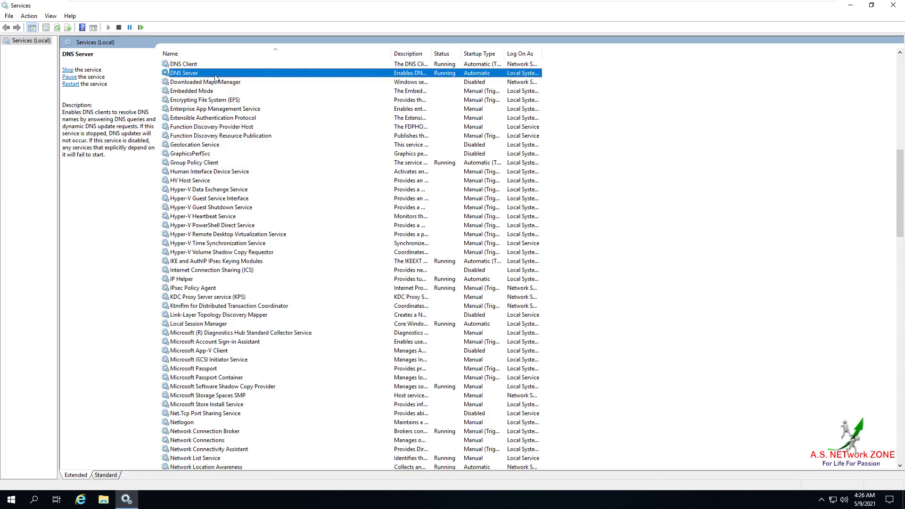
left_click(70, 84)
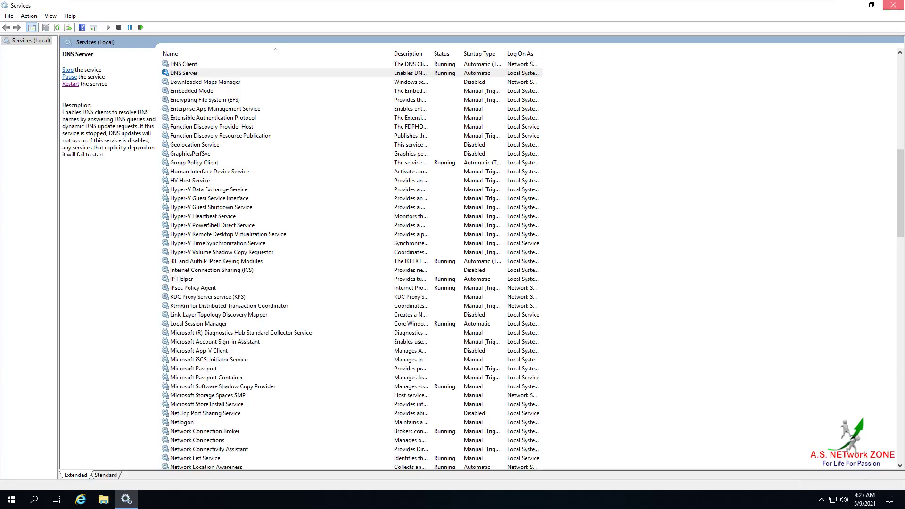
left_click(892, 5)
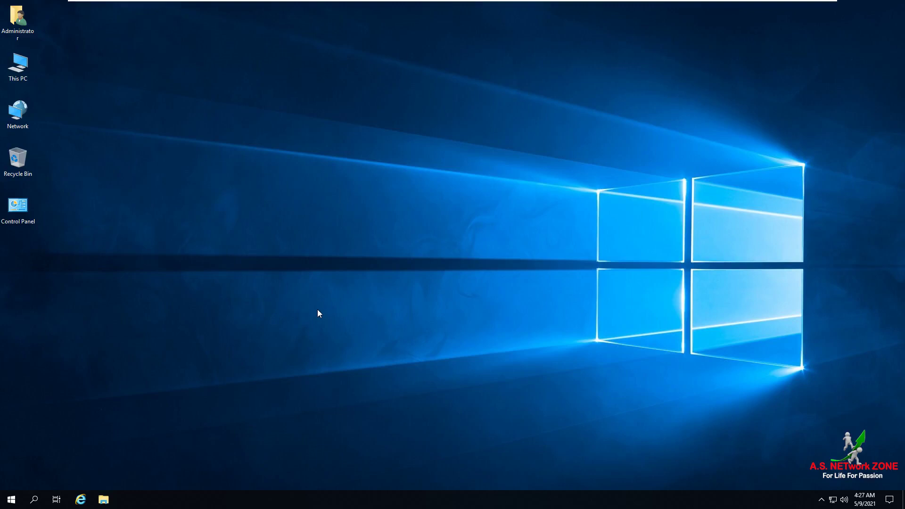
- Look up the DNS console among the Windows Administrative Tools without launching it
left_click(11, 499)
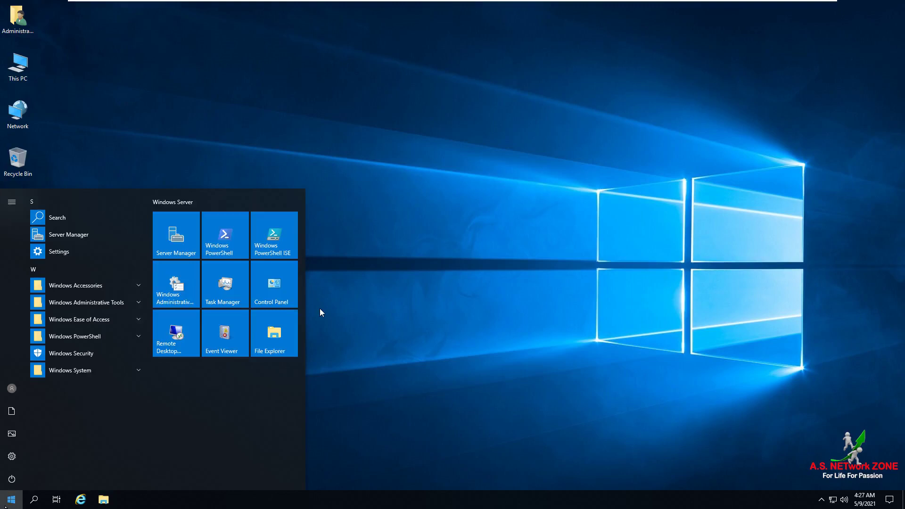
left_click(131, 306)
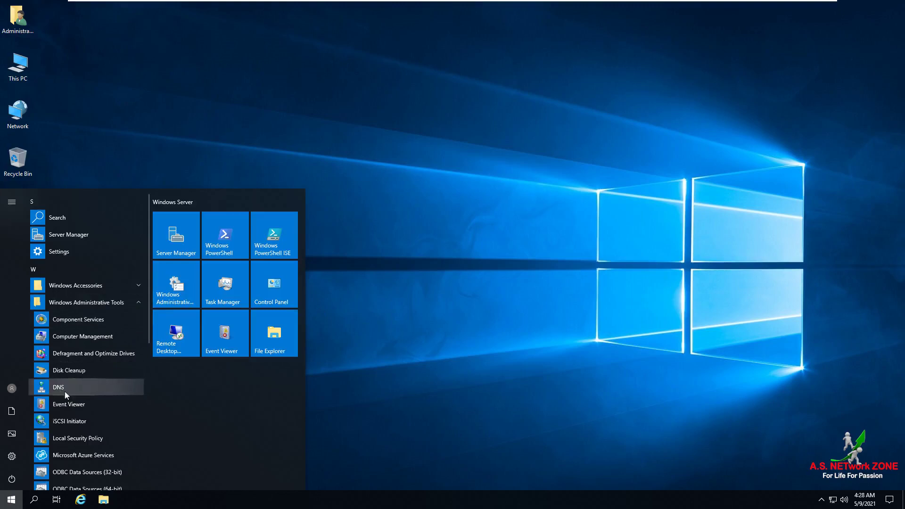
left_click(418, 351)
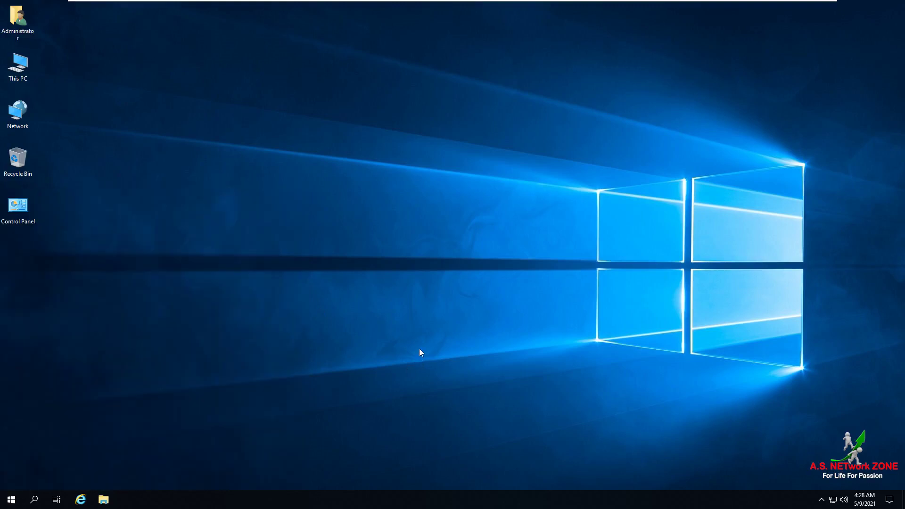
- Open the DNS Manager console by running DNSMgmt.MSC and maximize its window
key("super+r")
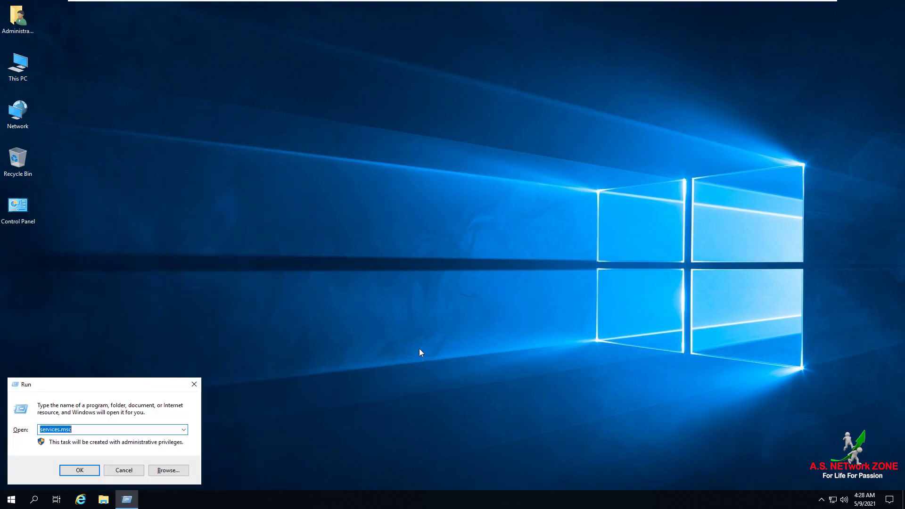
key("BackSpace")
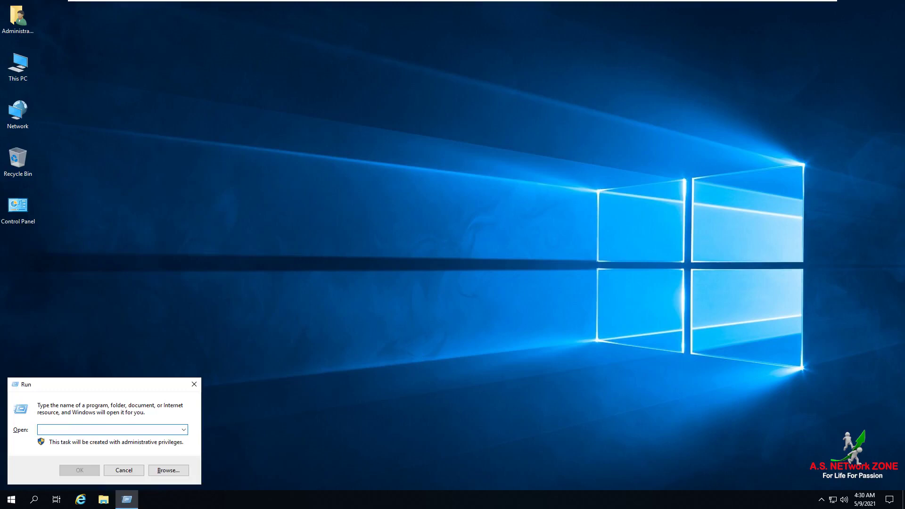
type("DNSM")
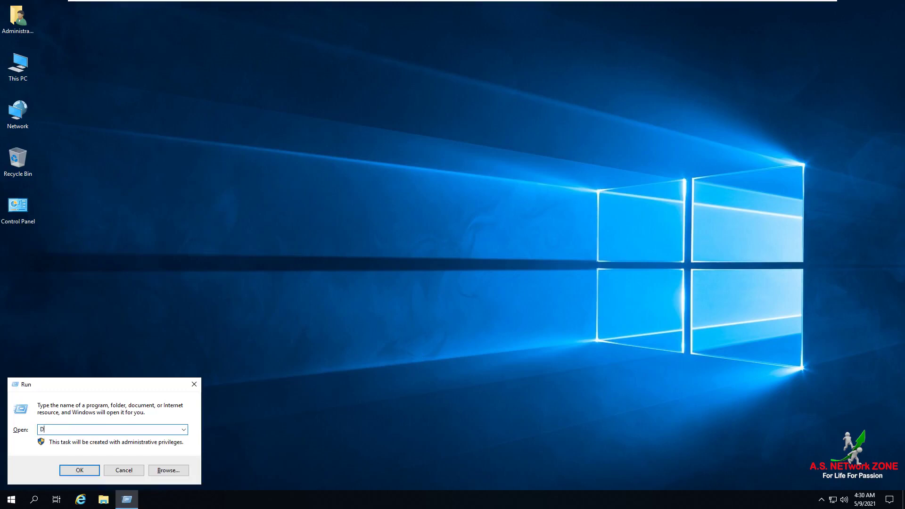
type("gmt.MSC")
left_click(81, 470)
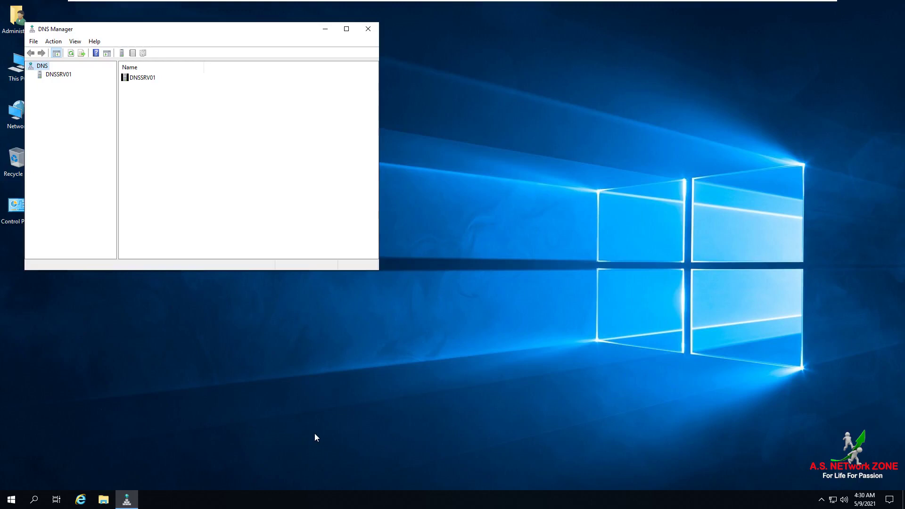
left_click(347, 29)
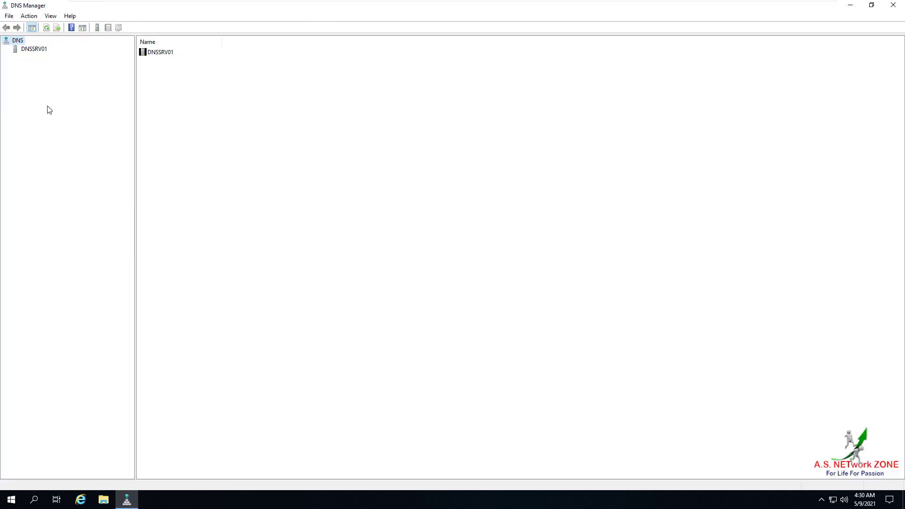
- Expand DNSSRV01 and look through its forward lookup, reverse lookup, trust point and conditional forwarder folders
left_click(34, 50)
left_click(6, 50)
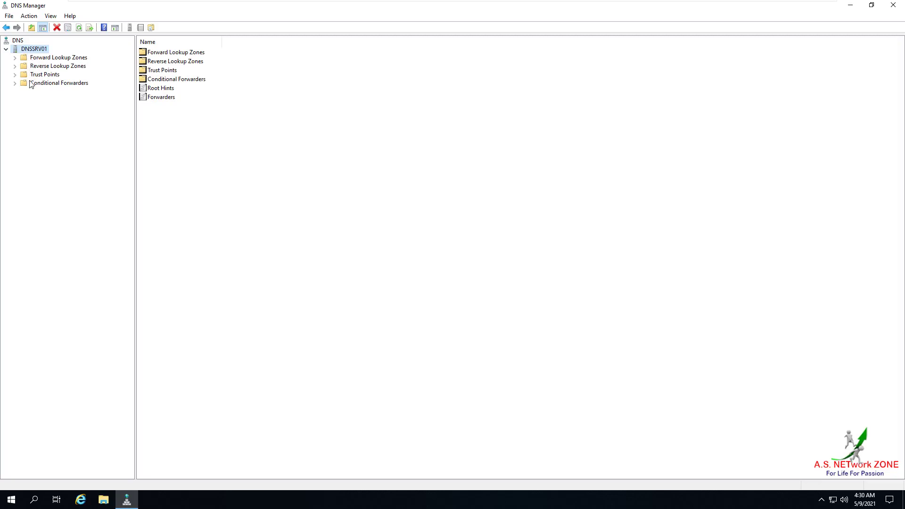
left_click(15, 60)
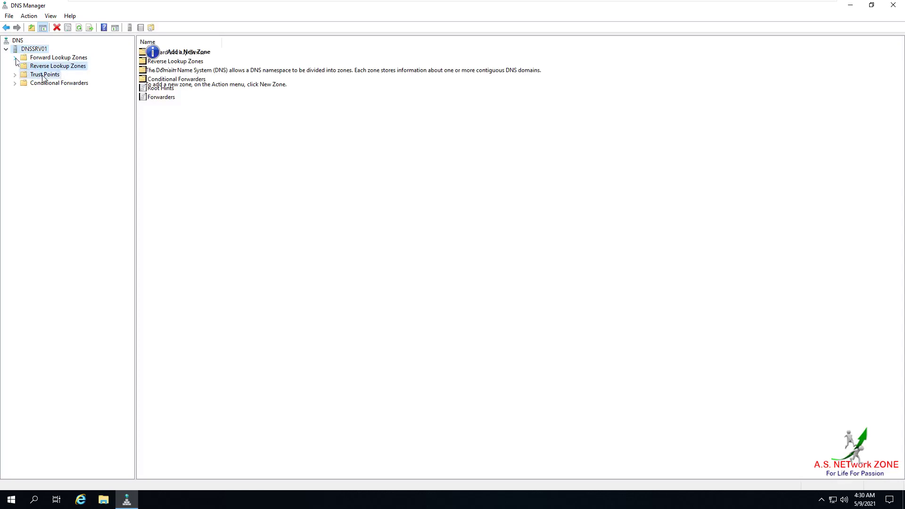
left_click(44, 75)
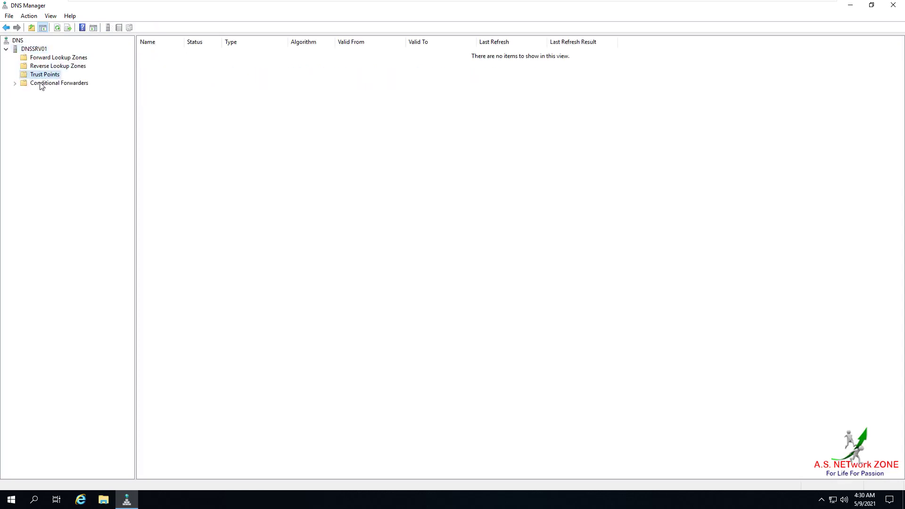
left_click(41, 86)
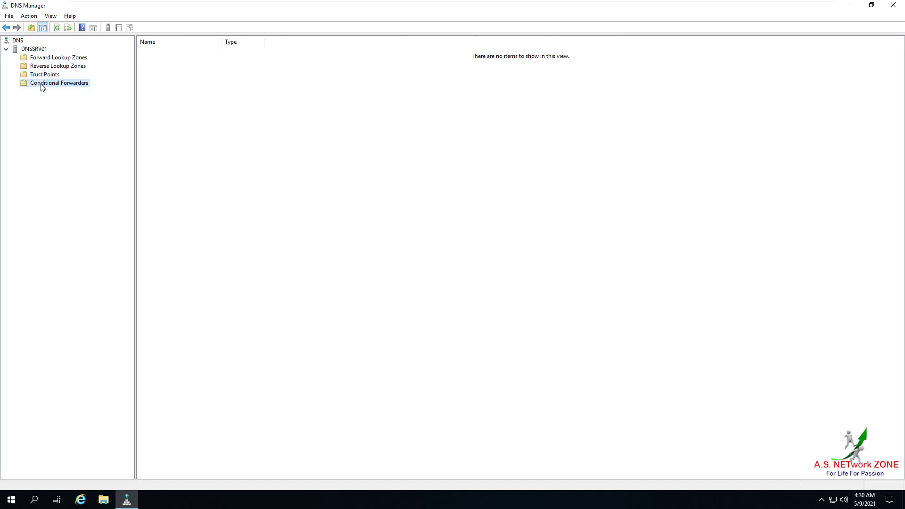
left_click(72, 59)
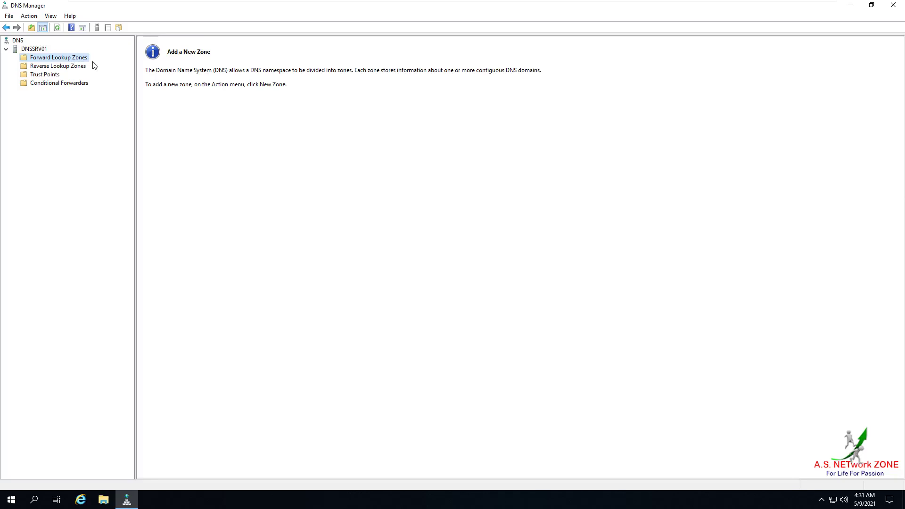
left_click(94, 66)
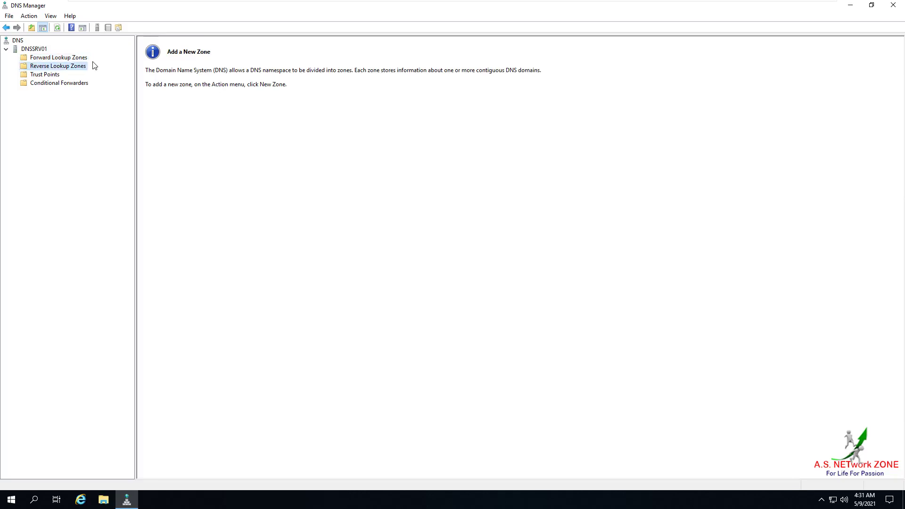
- Start a new primary zone under Forward Lookup Zones and name it ASNETworkZONE.Com
key("Up")
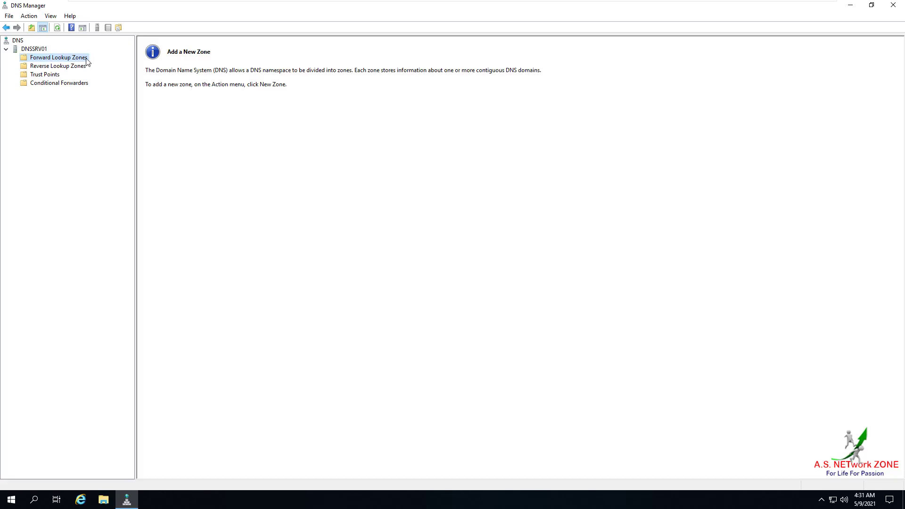
right_click(87, 61)
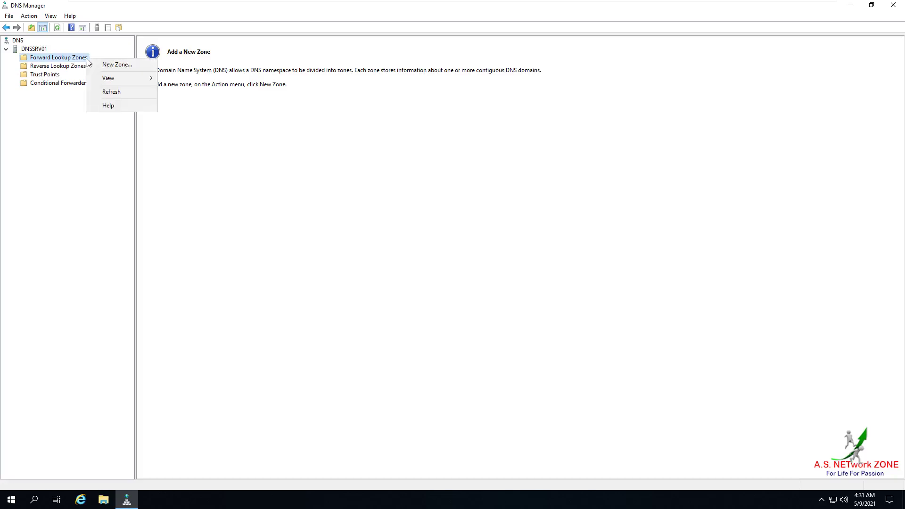
left_click(126, 69)
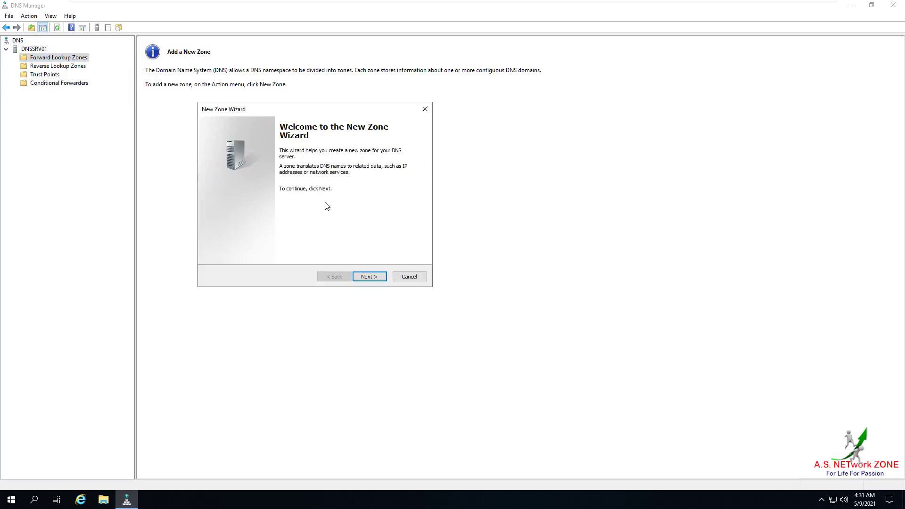
left_click(368, 277)
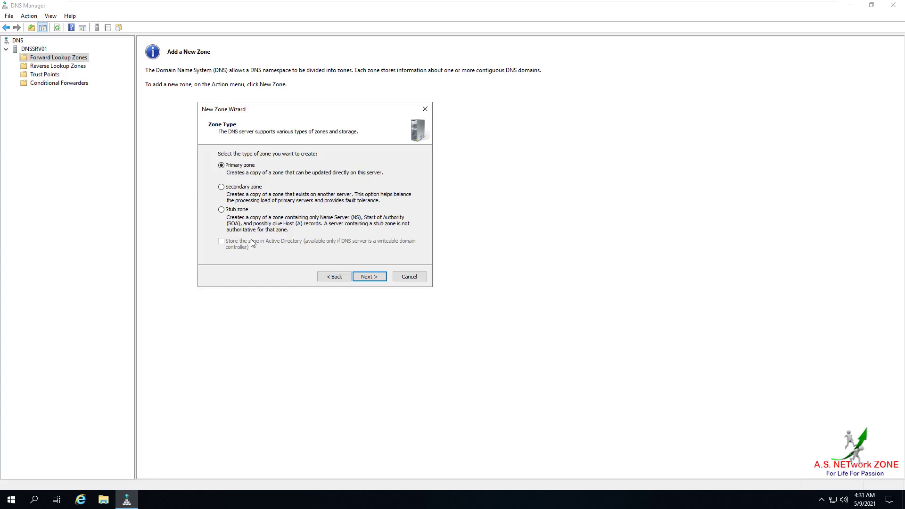
left_click(370, 277)
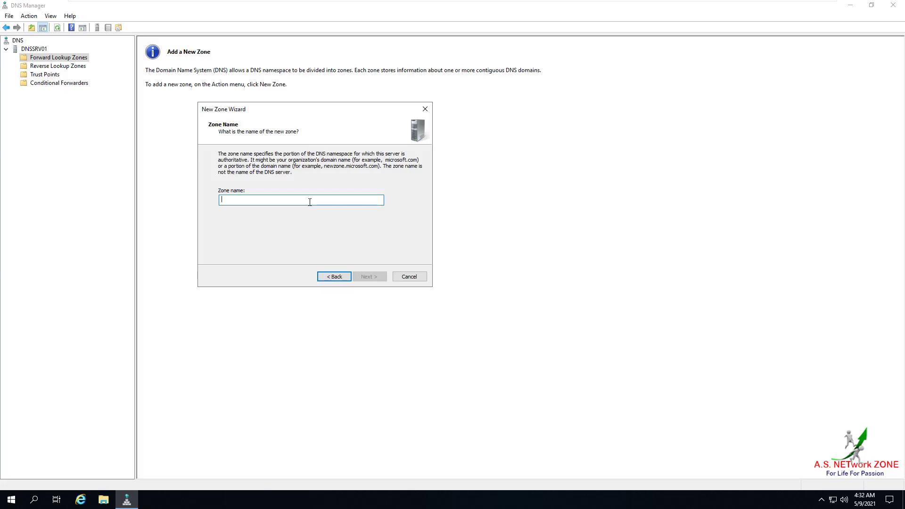
type("ASNETwork")
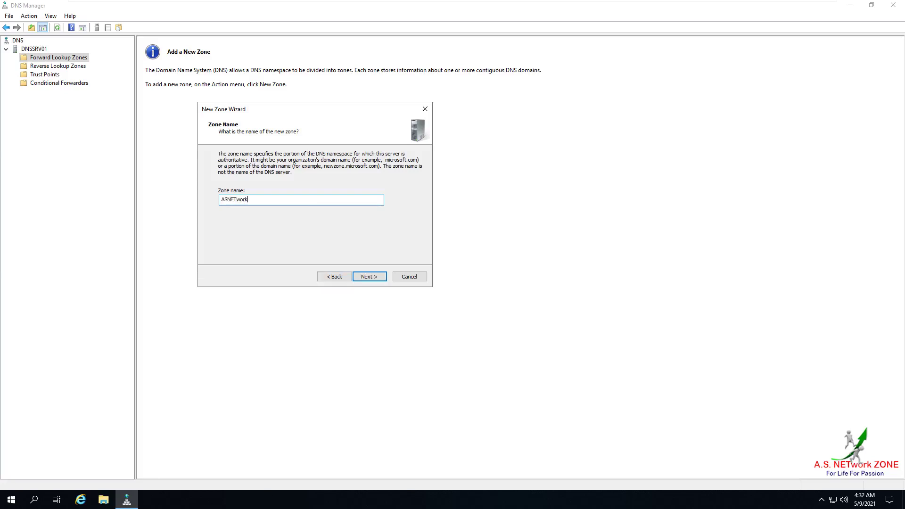
type("ZONE.Com")
left_click(369, 276)
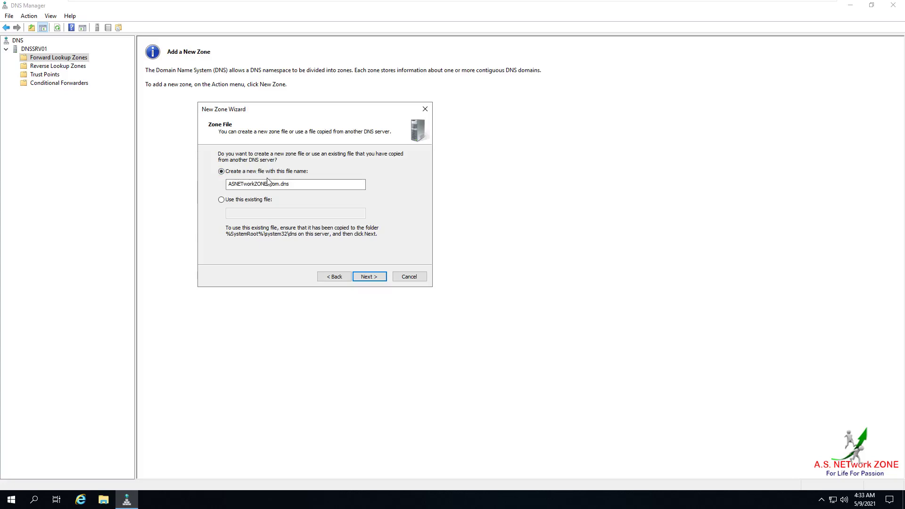
- Review the proposed zone file name and accept creating the new file ASNETworkZONE.Com.dns
left_click(285, 184)
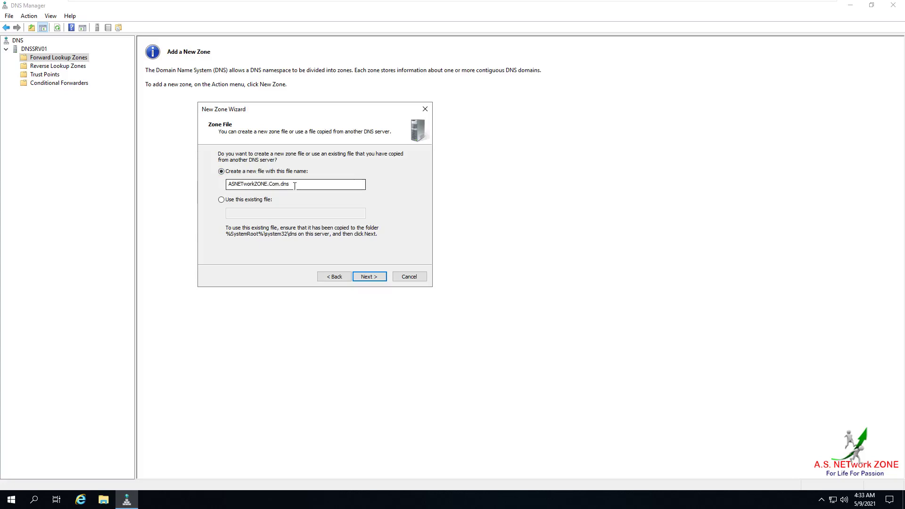
left_click_drag(228, 184, 296, 184)
left_click(280, 184)
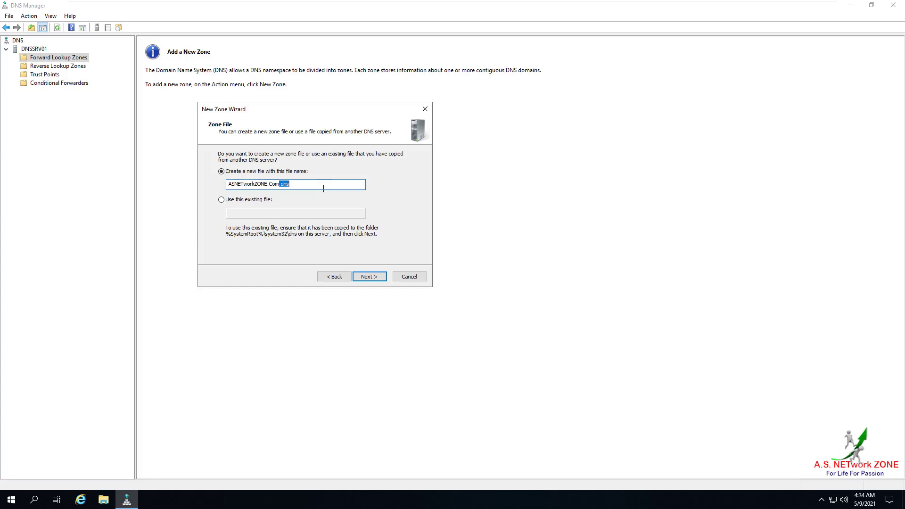
left_click(254, 201)
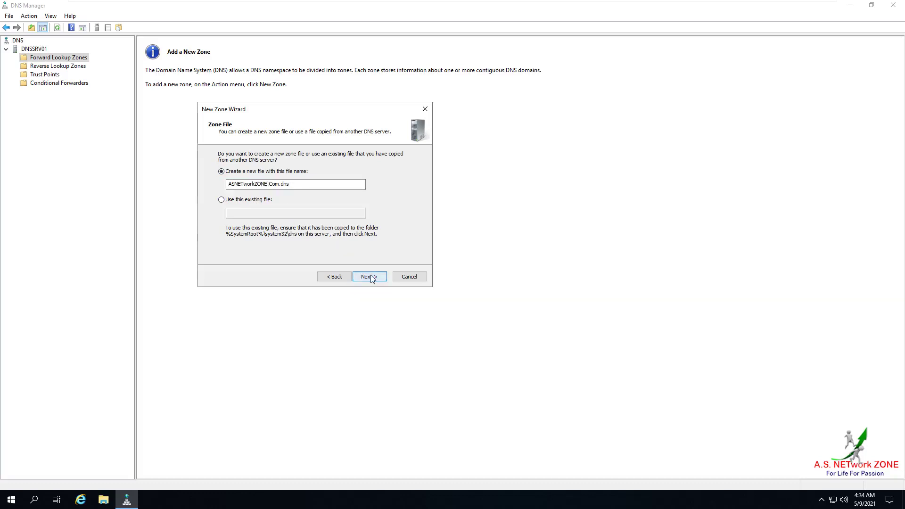
left_click(370, 277)
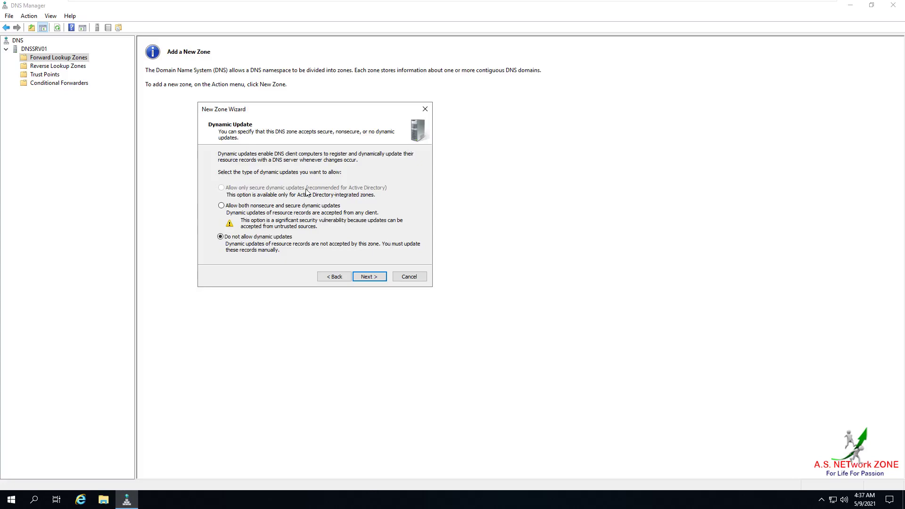
- Allow both nonsecure and secure dynamic updates, finish creating the forward zone, and open ASNETworkZONE.Com to view its records
left_click(236, 208)
left_click(262, 238)
left_click(256, 207)
left_click(372, 278)
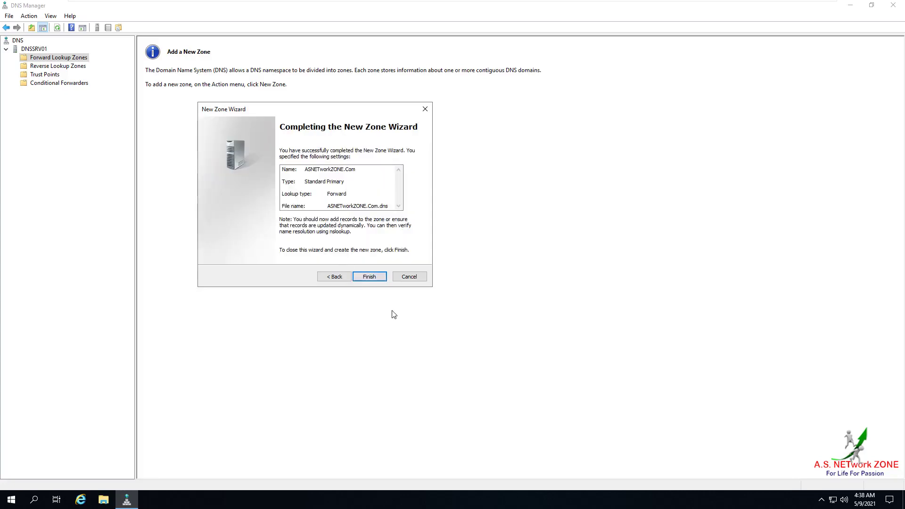
left_click(371, 277)
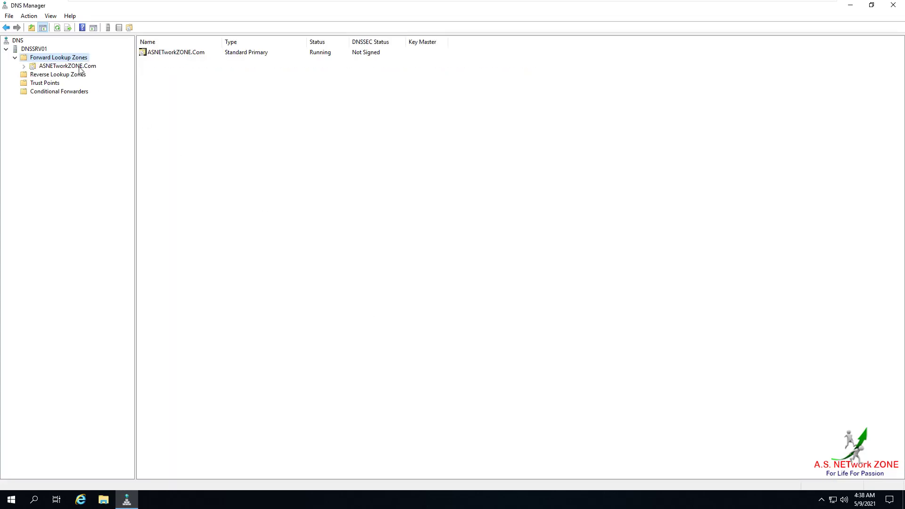
left_click(78, 67)
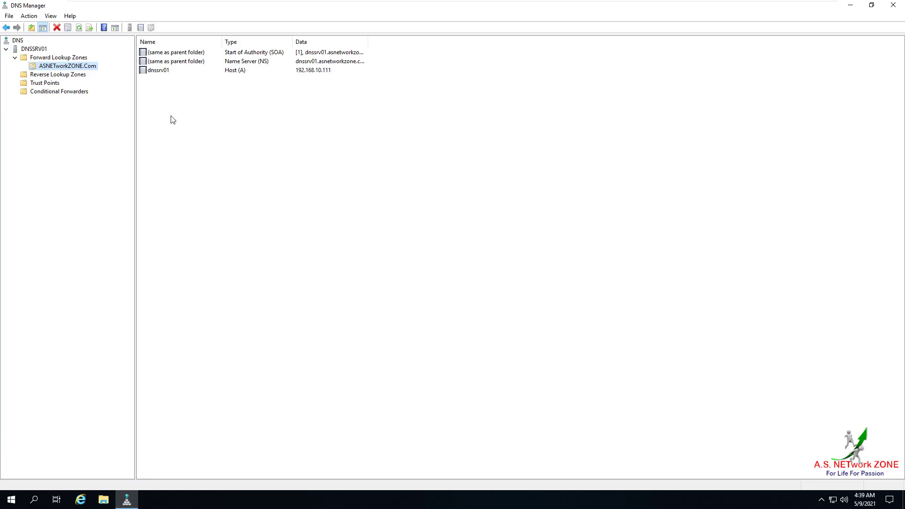
- Start a new zone under Reverse Lookup Zones as a primary zone for IPv4 addresses
left_click(78, 77)
right_click(77, 78)
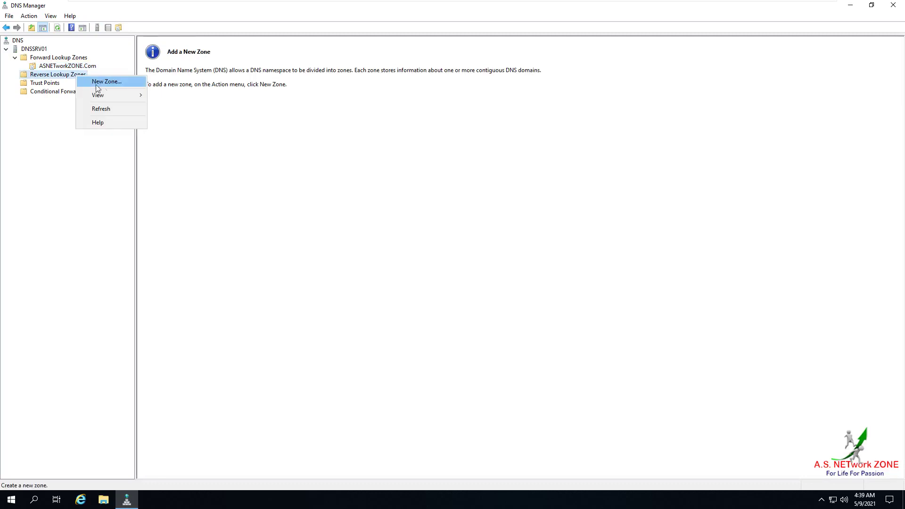
left_click(106, 82)
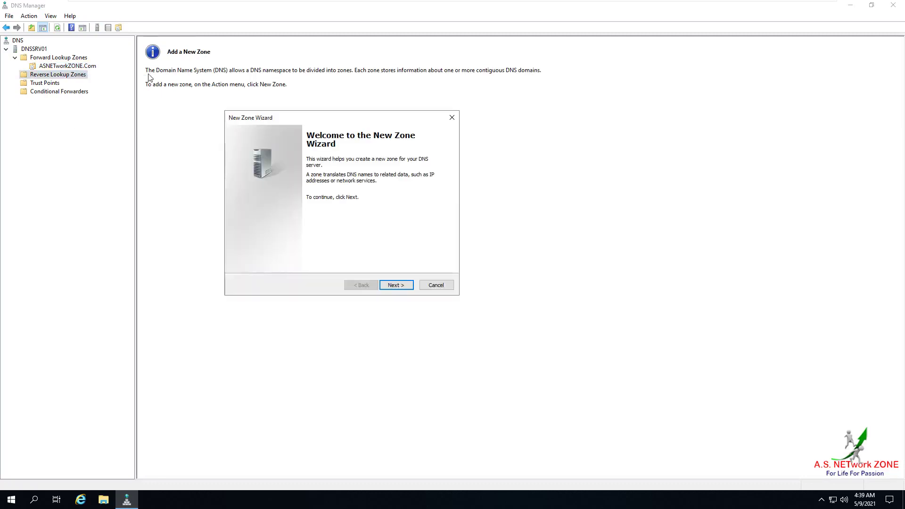
left_click(399, 285)
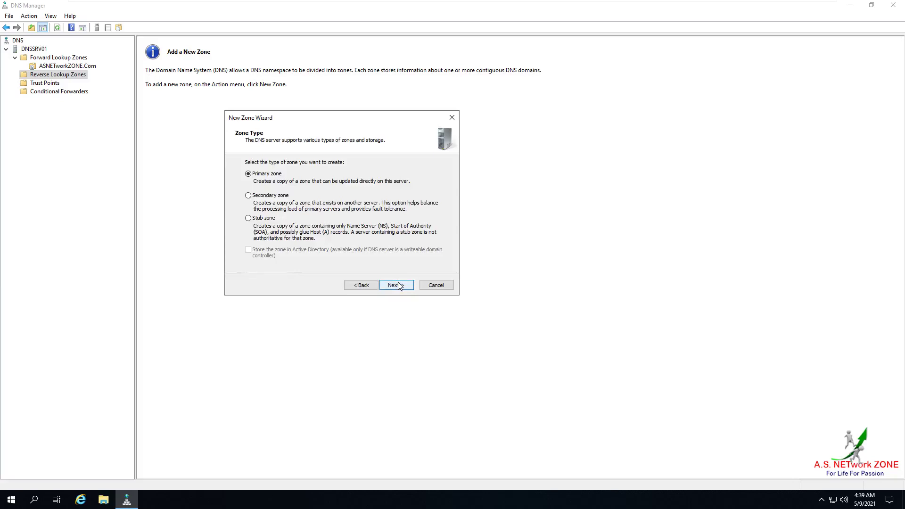
left_click(398, 286)
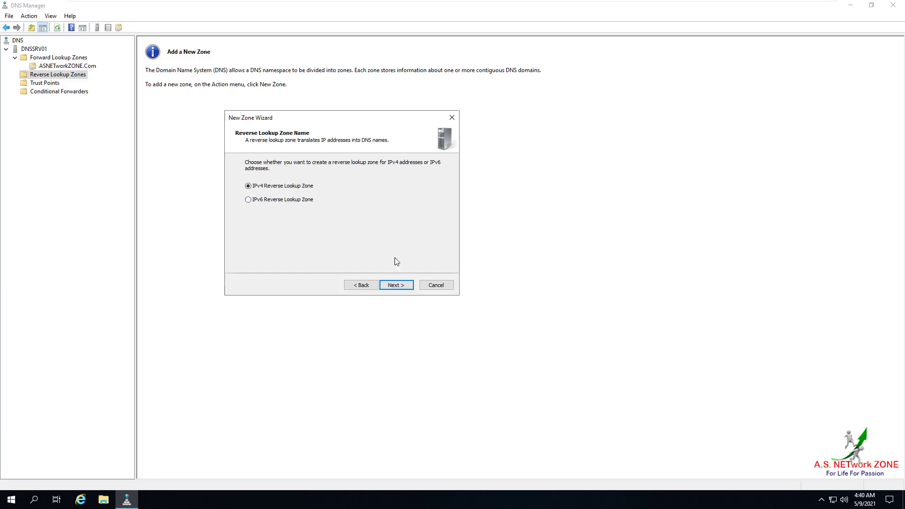
left_click(397, 285)
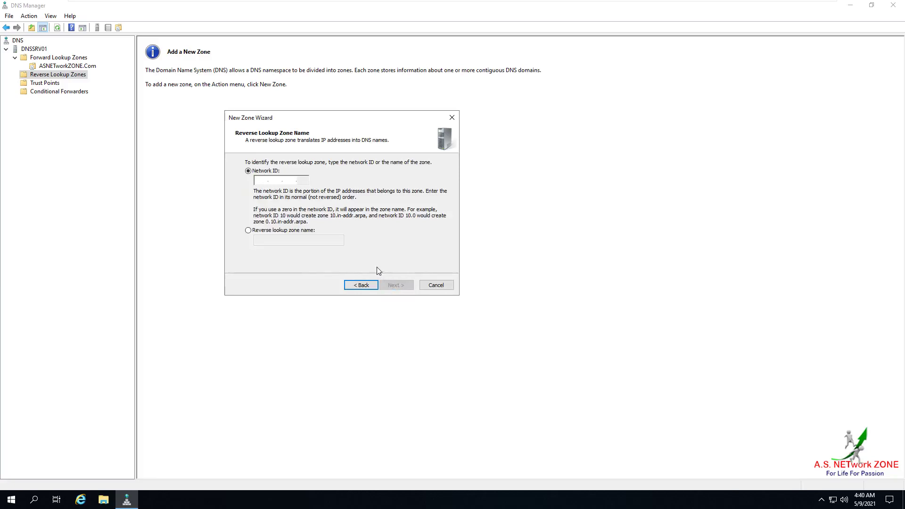
- Identify the reverse lookup zone by the network ID 192.168.10
left_click(262, 180)
type("1")
type("92.168.")
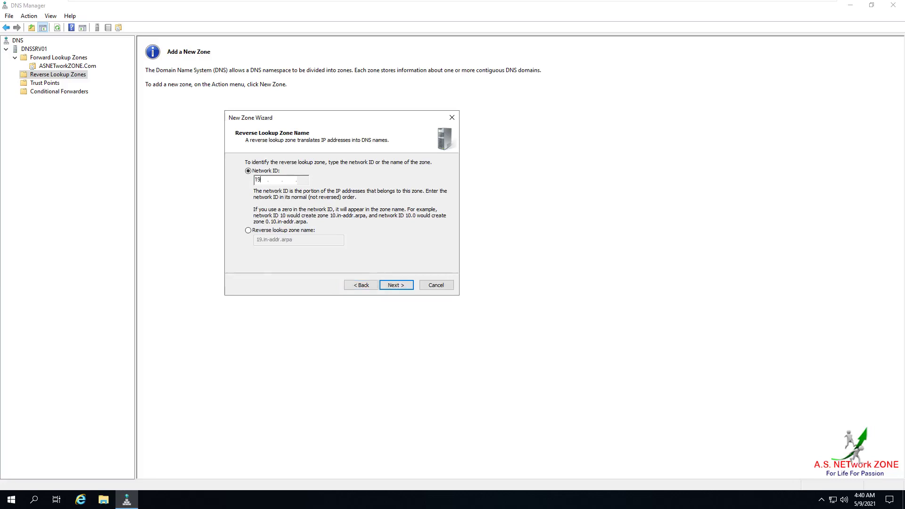
type("10")
left_click(391, 285)
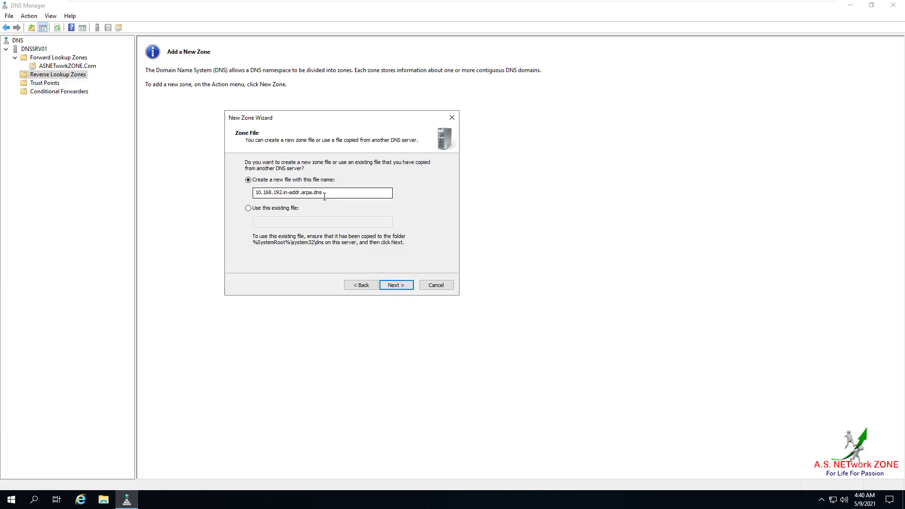
- Finish creating the reverse zone with the new file 10.168.192.in-addr.arpa.dns, allowing both nonsecure and secure dynamic updates
left_click_drag(329, 193, 314, 193)
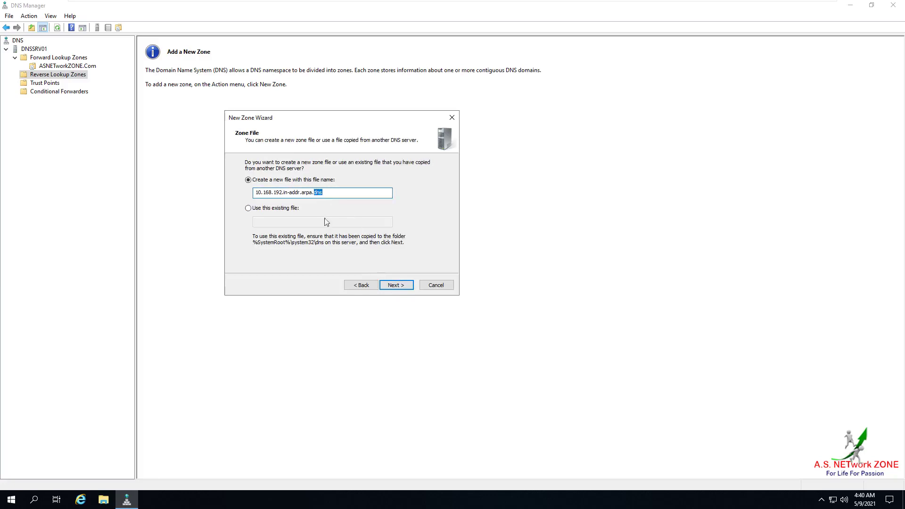
left_click(397, 285)
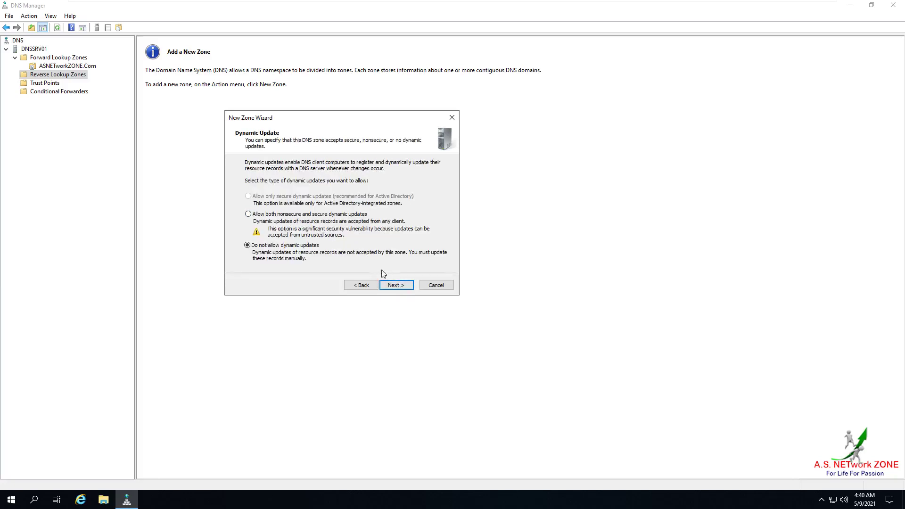
left_click(306, 216)
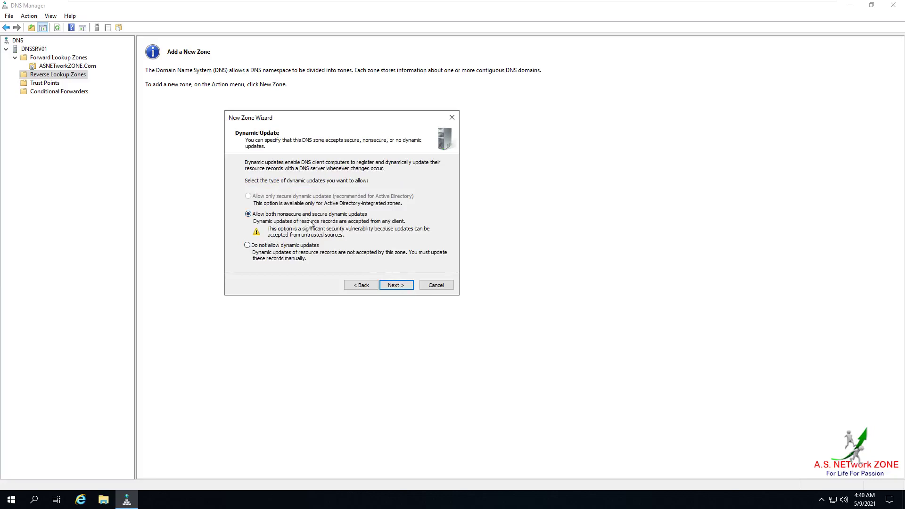
left_click(410, 286)
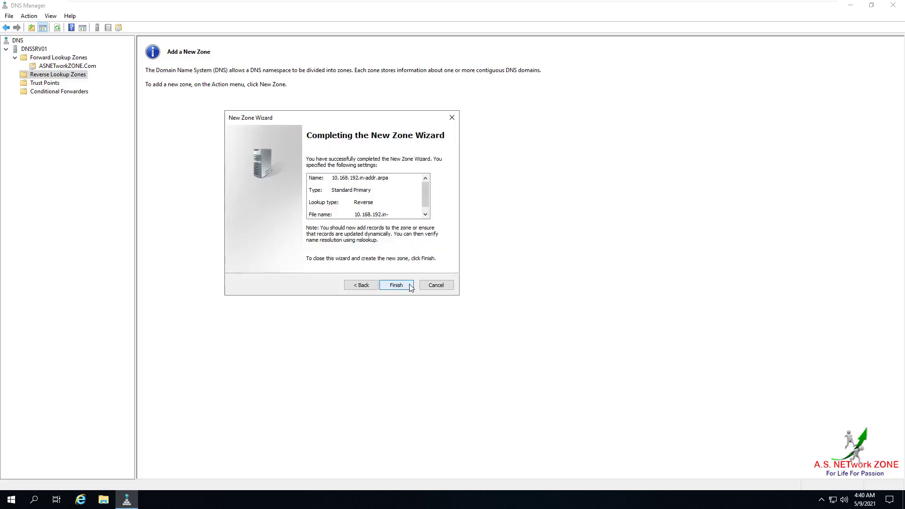
left_click(409, 286)
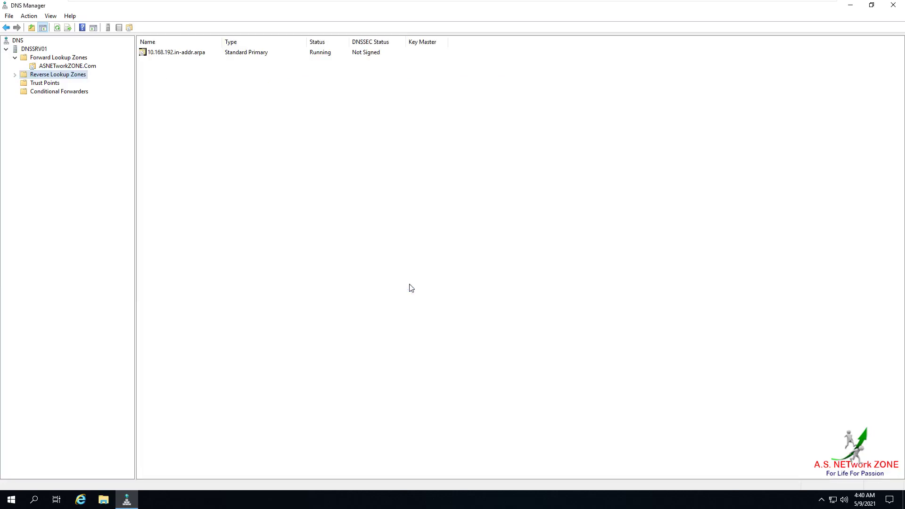
- Open the 10.168.192.in-addr.arpa reverse zone and compare its records with those of the ASNETworkZONE.Com forward zone
double_click(63, 77)
left_click(66, 84)
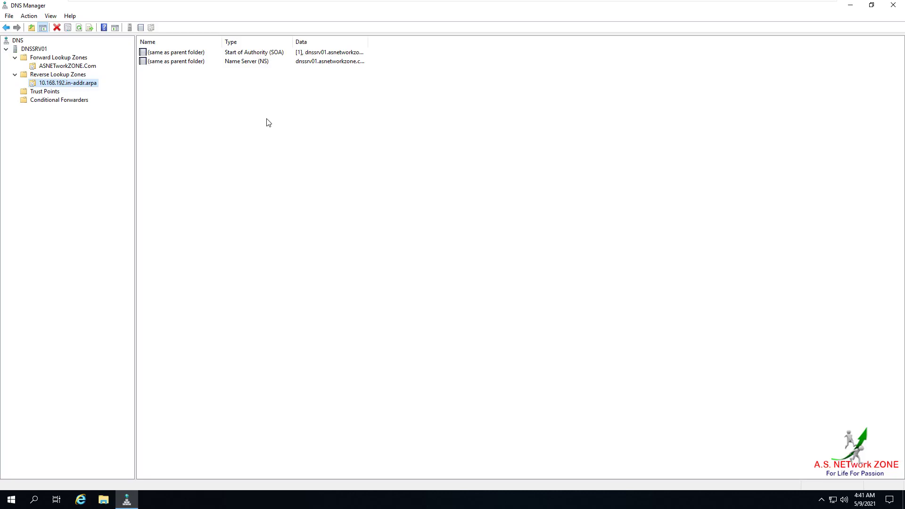
left_click(86, 66)
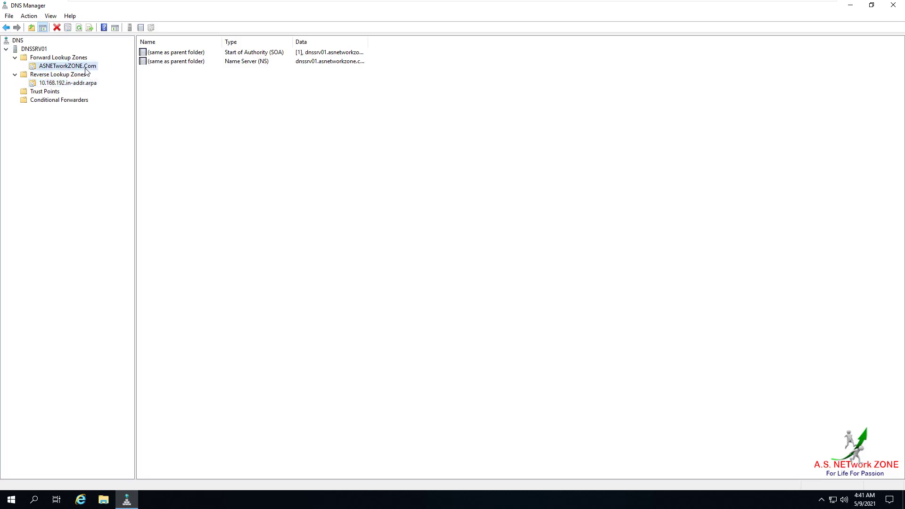
left_click(173, 73)
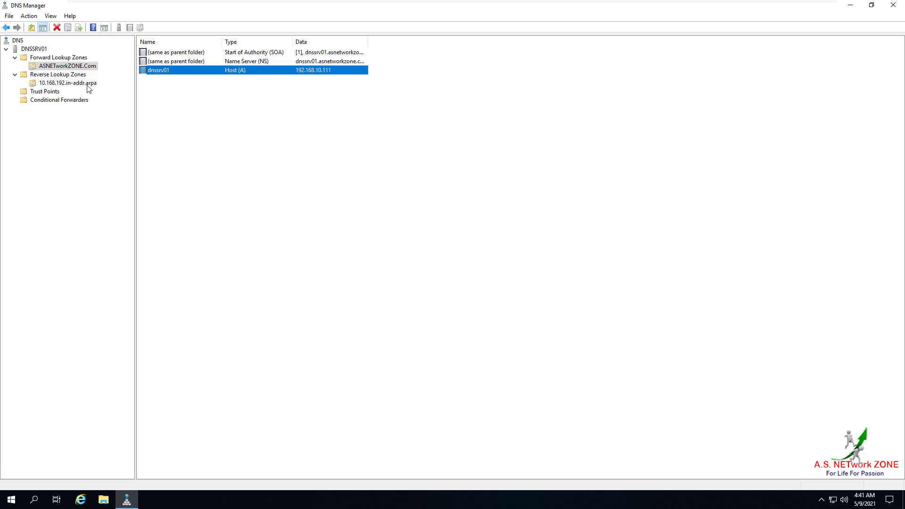
left_click(63, 83)
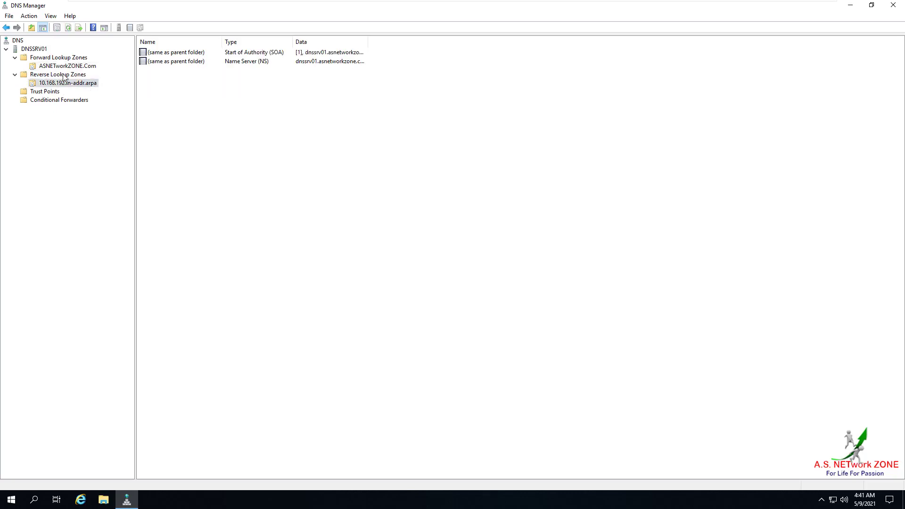
- Turn on updating the associated pointer (PTR) record for the dnssrv01 host record in ASNETworkZONE.Com
left_click(64, 67)
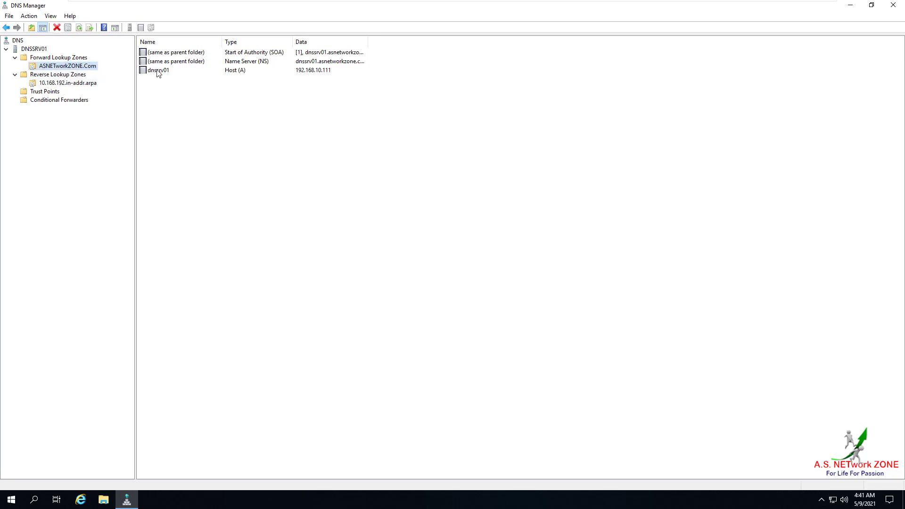
left_click(174, 71)
right_click(196, 72)
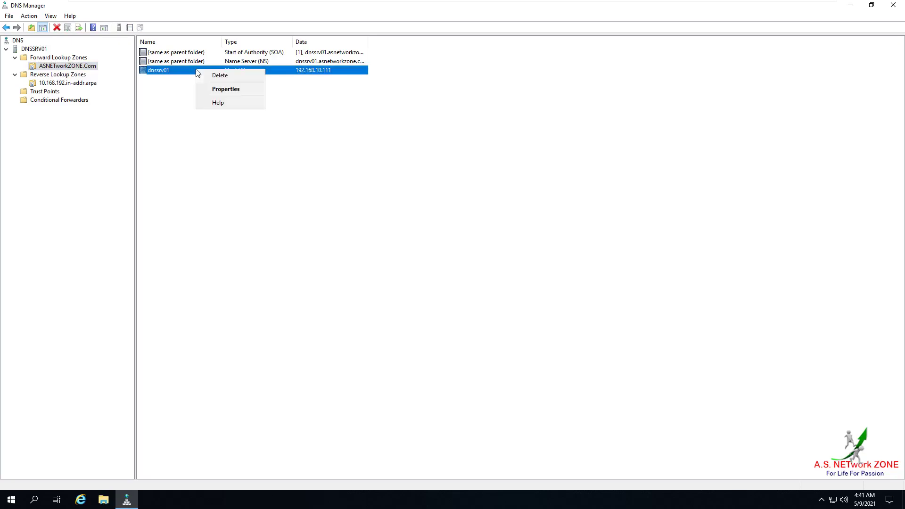
left_click(215, 89)
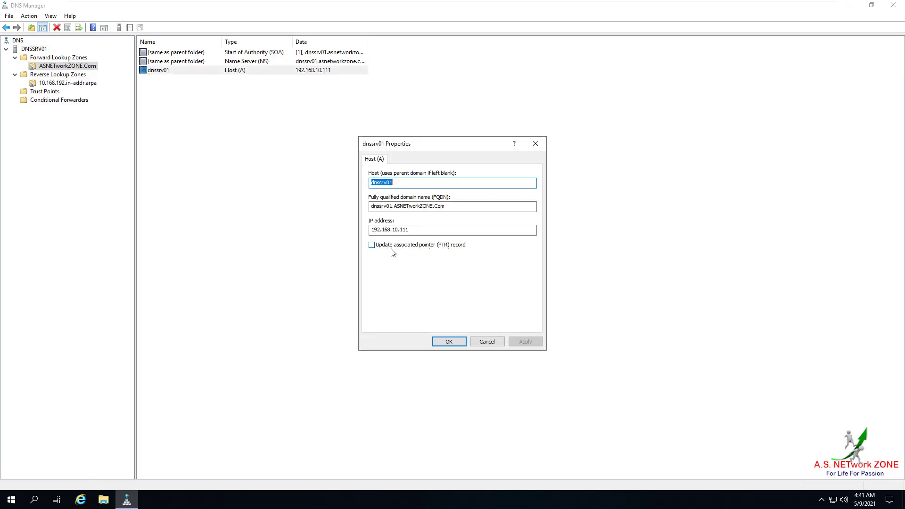
left_click(371, 245)
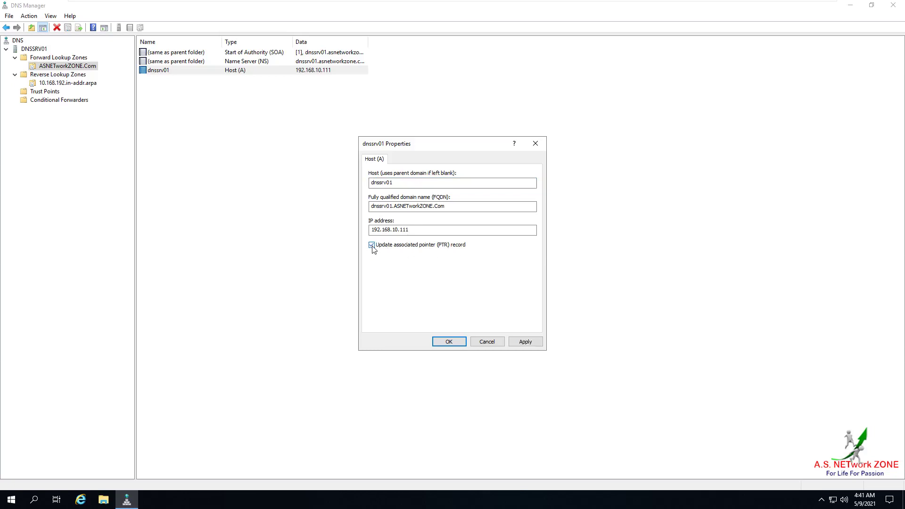
left_click(448, 341)
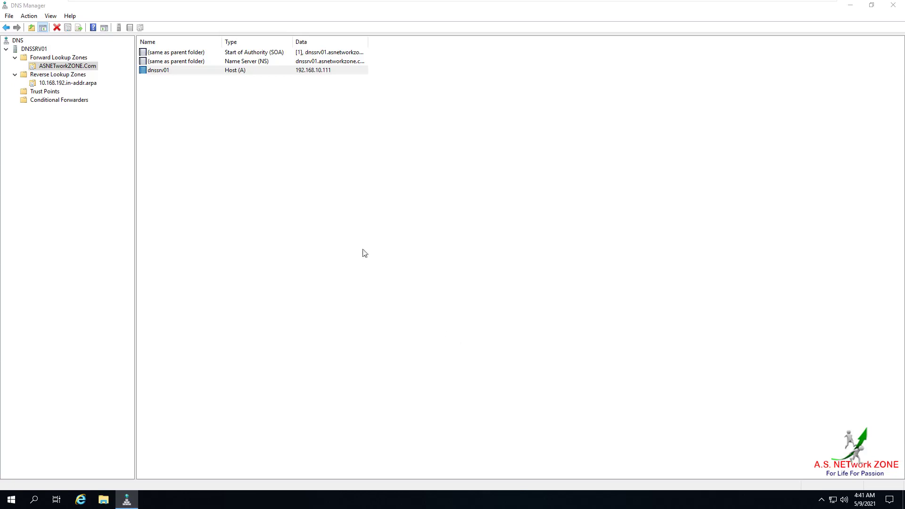
- Refresh the 10.168.192.in-addr.arpa zone and select the pointer record for 192.168.10.111
left_click(95, 84)
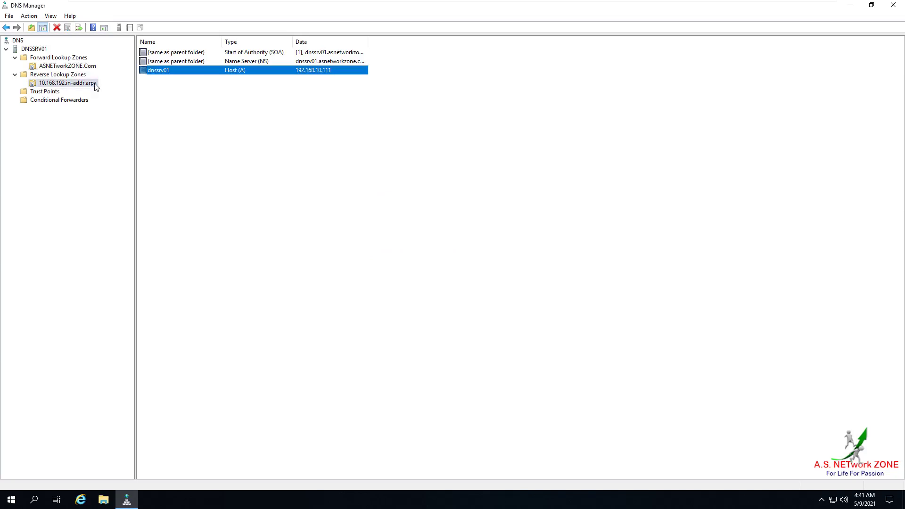
right_click(191, 136)
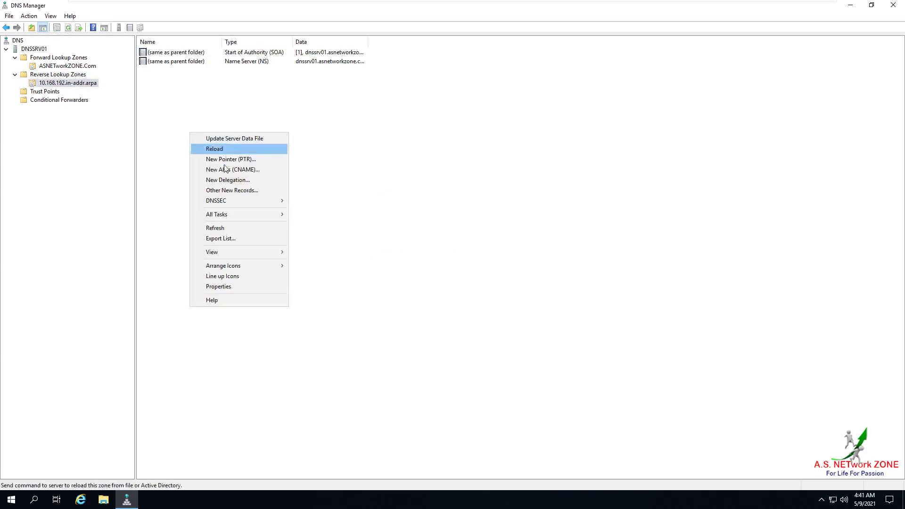
left_click(247, 230)
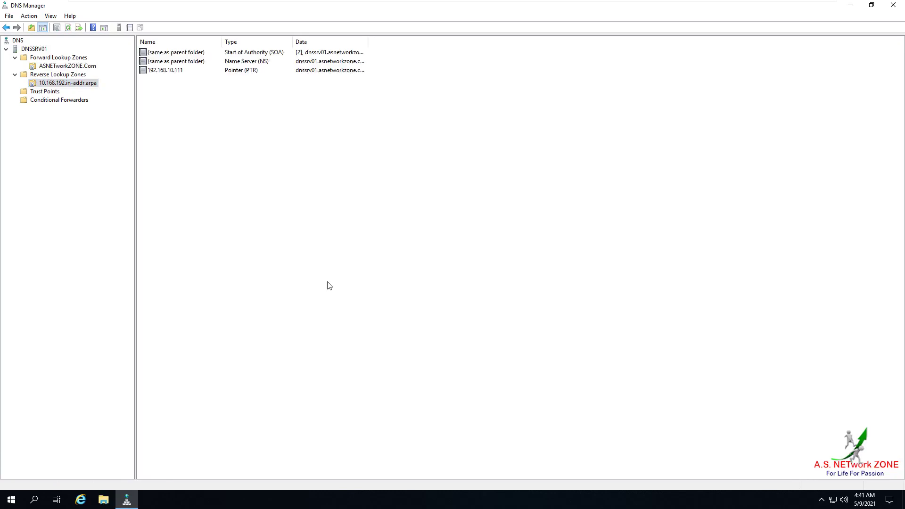
left_click(182, 71)
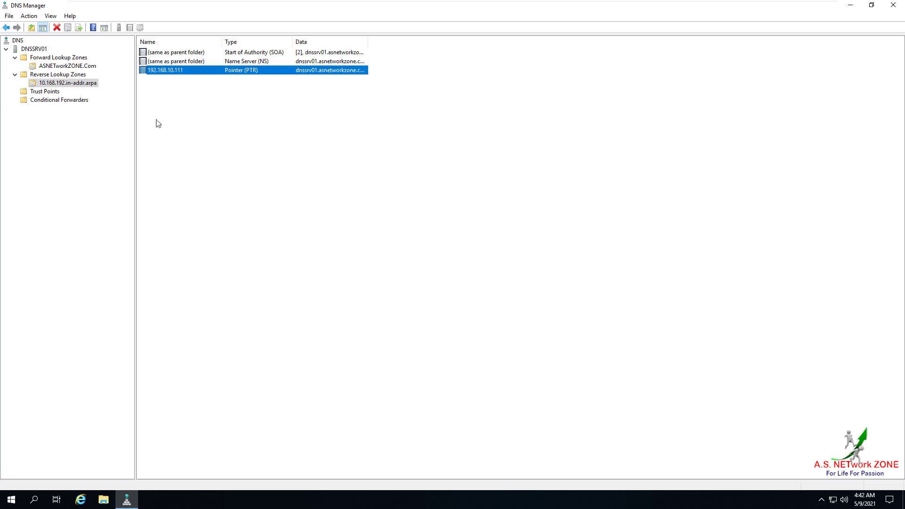
- Compare the dnssrv01 host record in the forward zone with its pointer record in the reverse zone
left_click(81, 66)
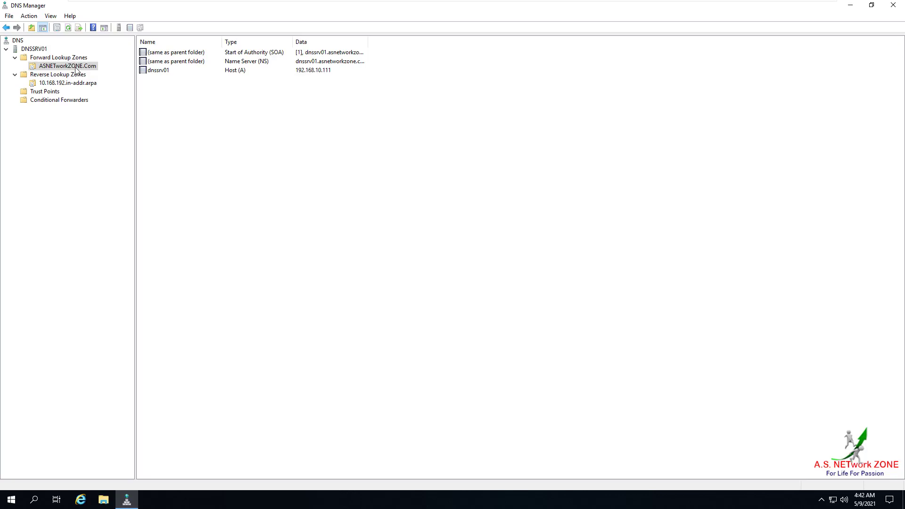
left_click(152, 74)
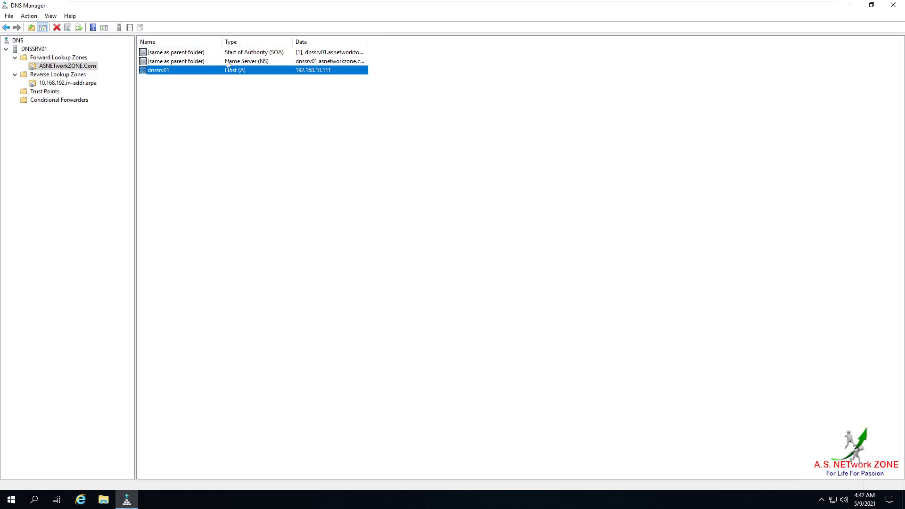
left_click(92, 84)
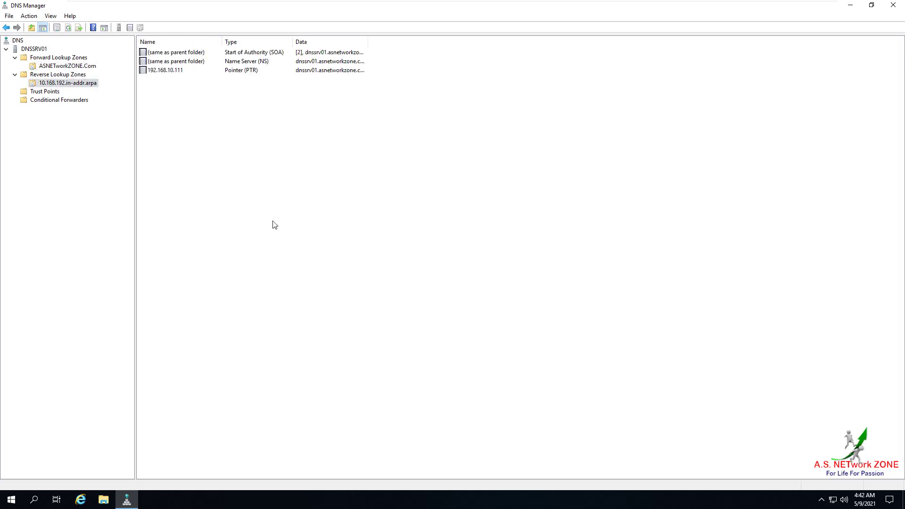
left_click(177, 71)
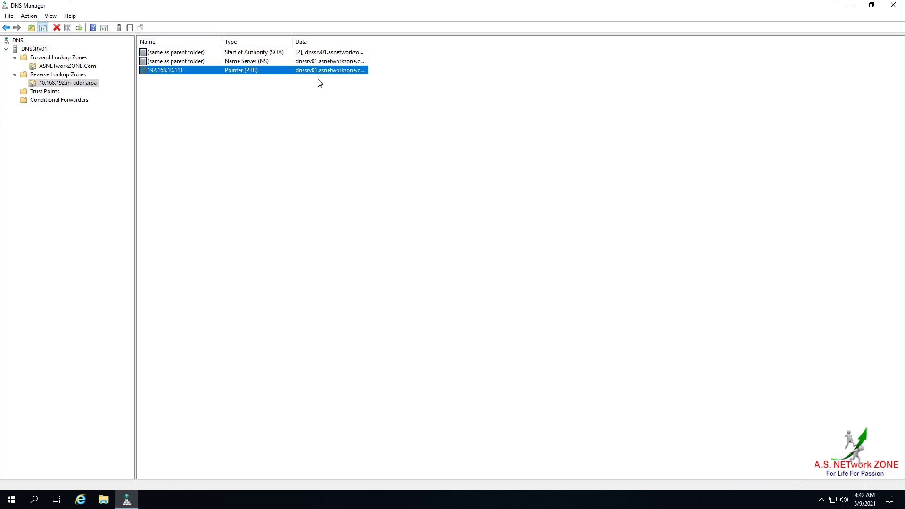
left_click(285, 166)
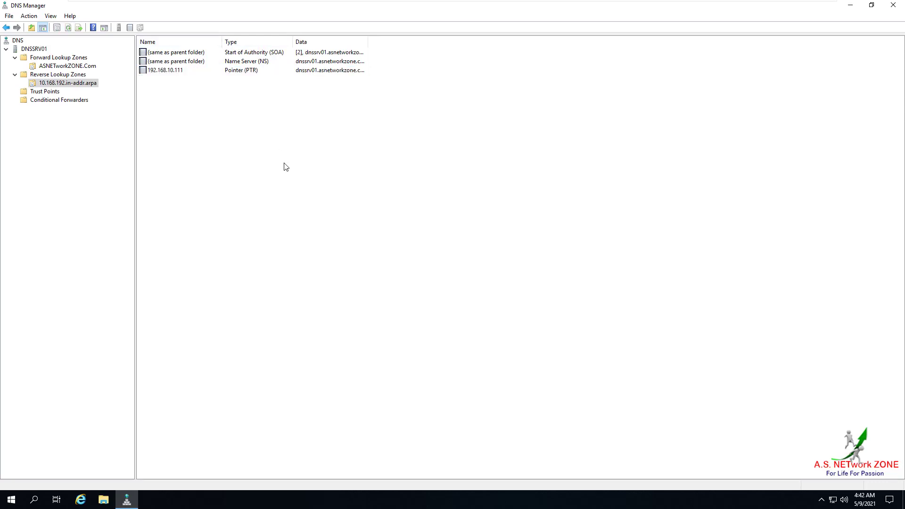
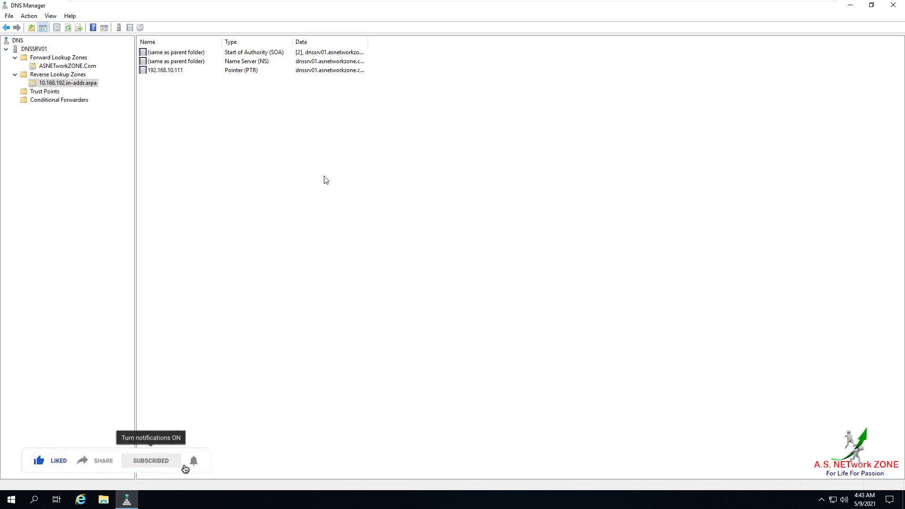
left_click(9, 500)
right_click(9, 500)
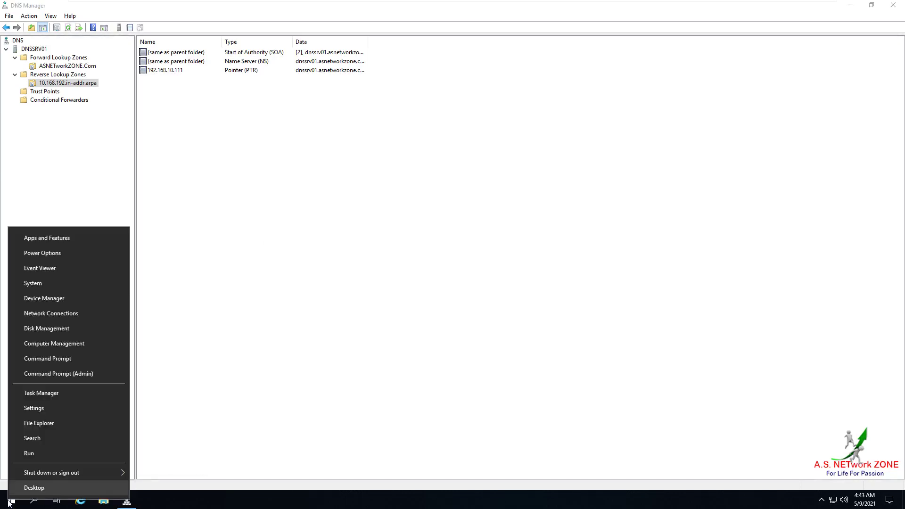
left_click(225, 317)
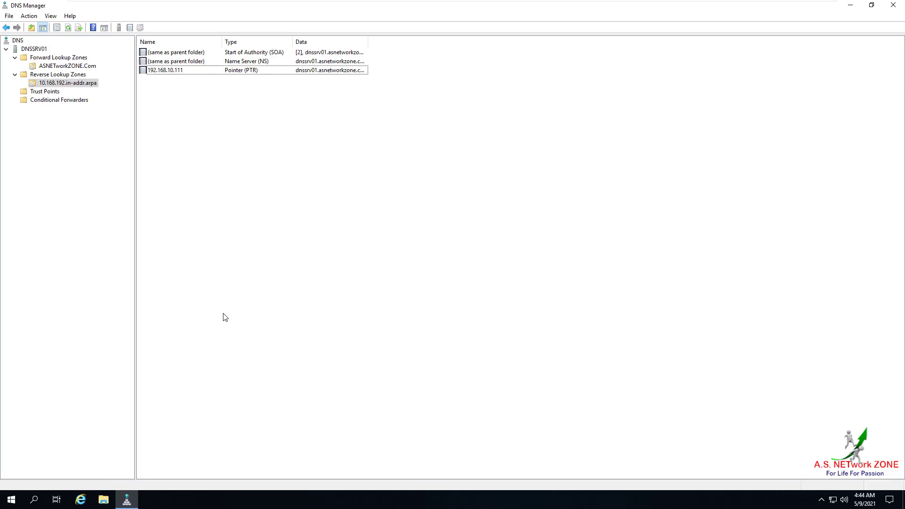
- Switch to a Command Prompt opened with administrator rights
key("super+x")
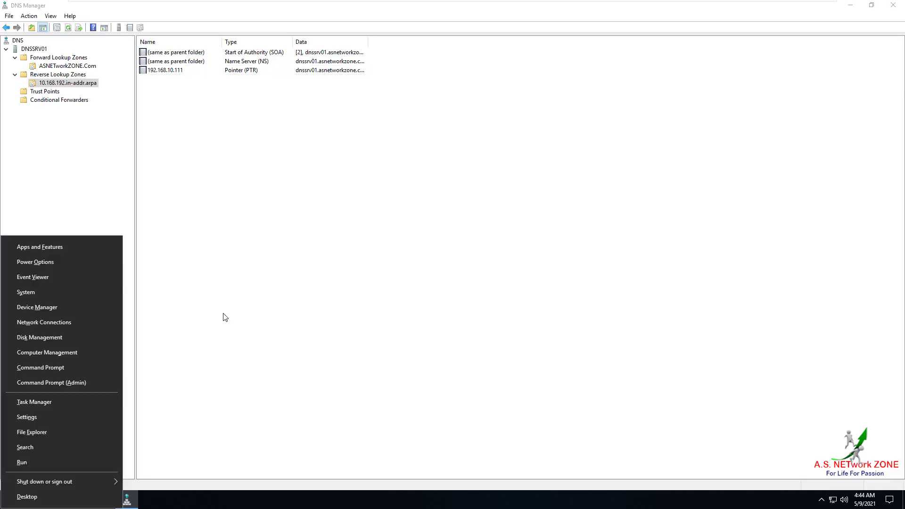
left_click(93, 383)
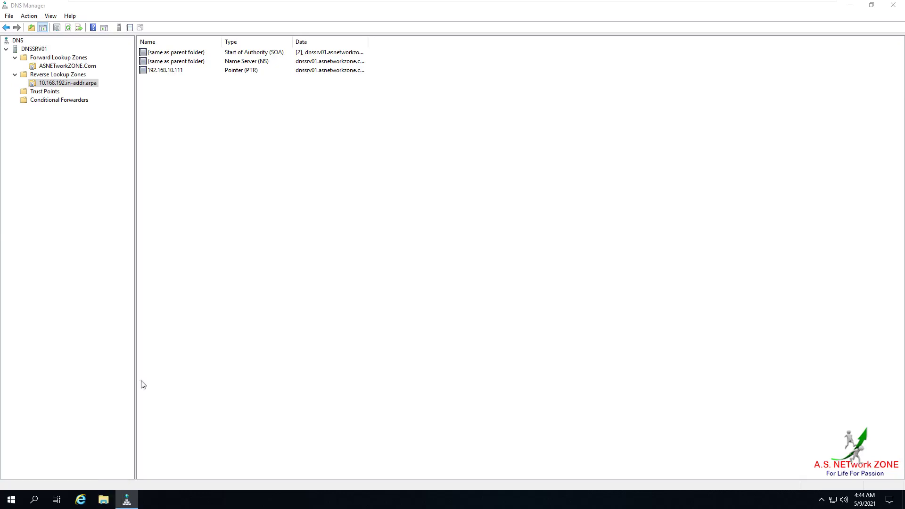
left_click(296, 223)
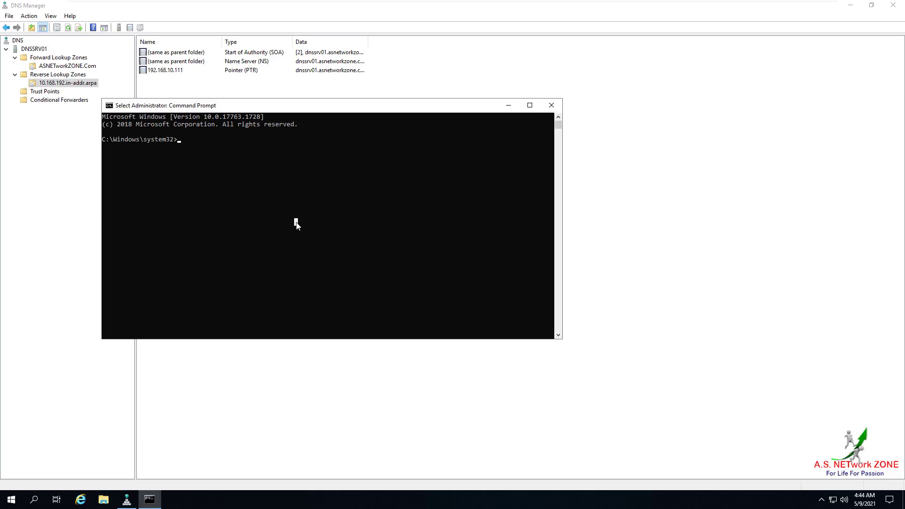
- Test forward name resolution by running nslookup DNSSRV01
type("nslookup")
type("DNSS")
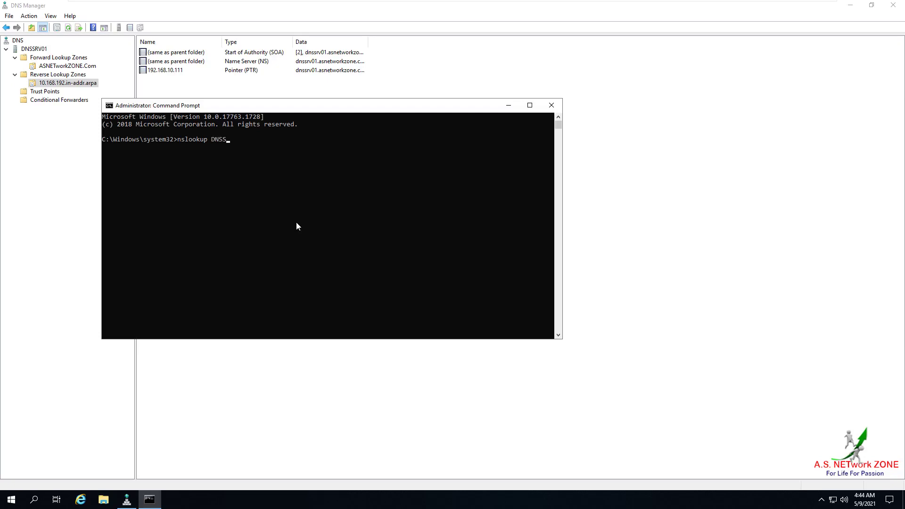
type("RV01")
key("Return")
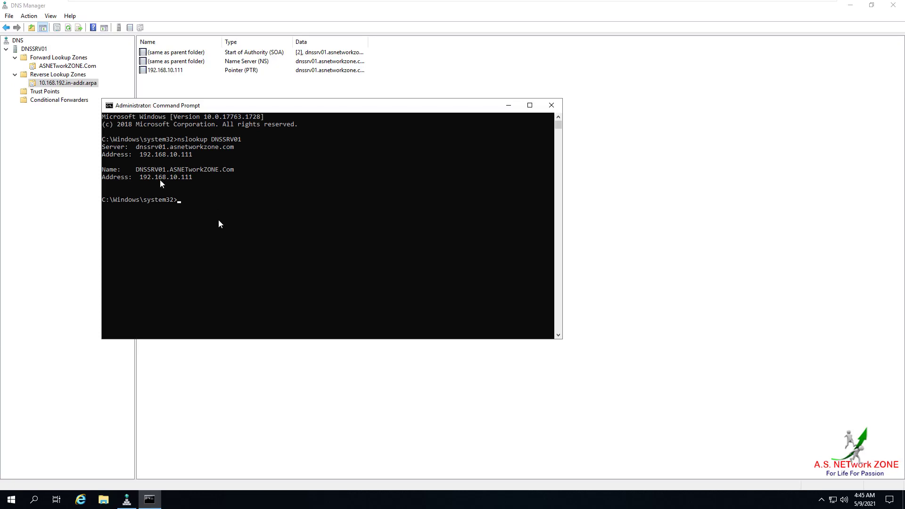
- Test reverse name resolution by running nslookup 192.168.10.111
key("Up")
key("BackSpace")
key("BackSpace")
type("192.168.10.111")
key("Return")
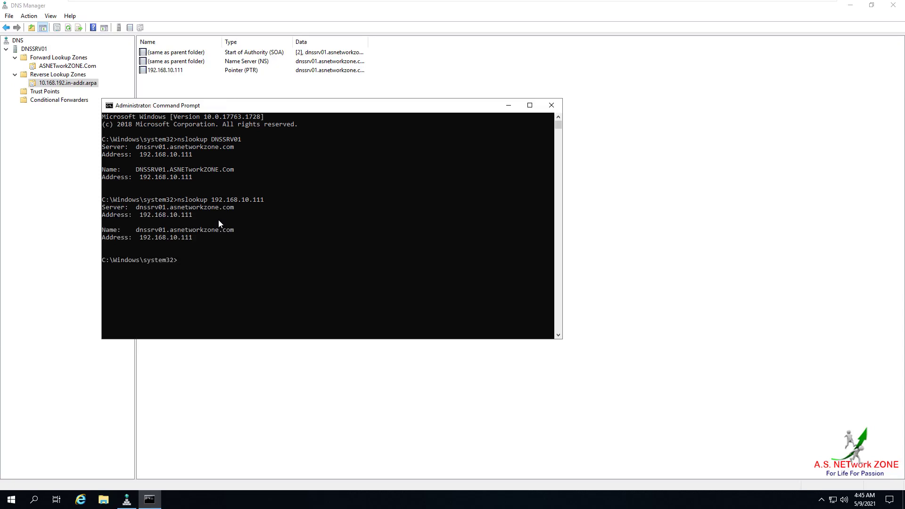
- Start nslookup in interactive mode by running the previous command without its address argument
key("Up")
key("BackSpace")
key("BackSpace")
key("BackSpace")
key("BackSpace")
key("BackSpace")
key("BackSpace")
key("BackSpace")
key("BackSpace")
key("BackSpace")
key("BackSpace")
key("BackSpace")
key("BackSpace")
key("BackSpace")
key("BackSpace")
key("Return")
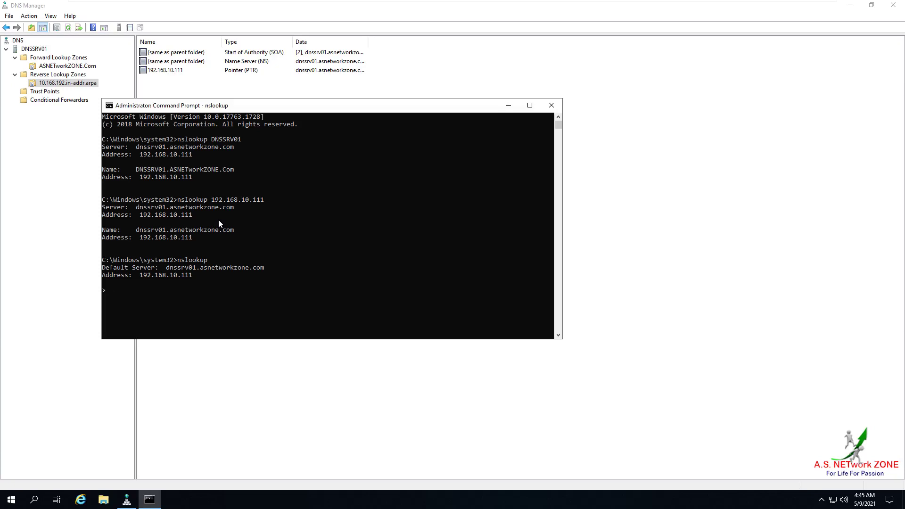
- Query DNSSRV01 and 192.168.10.111 in the interactive nslookup session to test forward and reverse resolution
type("DNSSRV01")
key("Return")
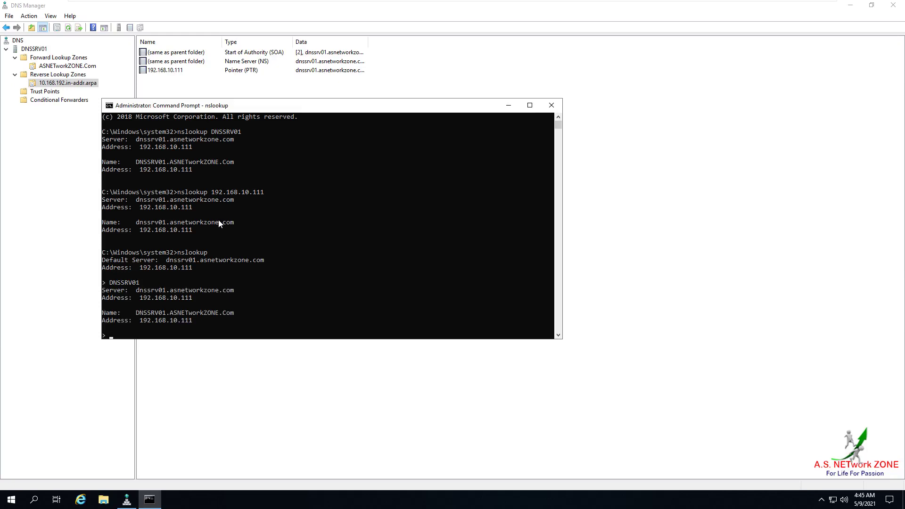
type("192.168.10.111")
key("Return")
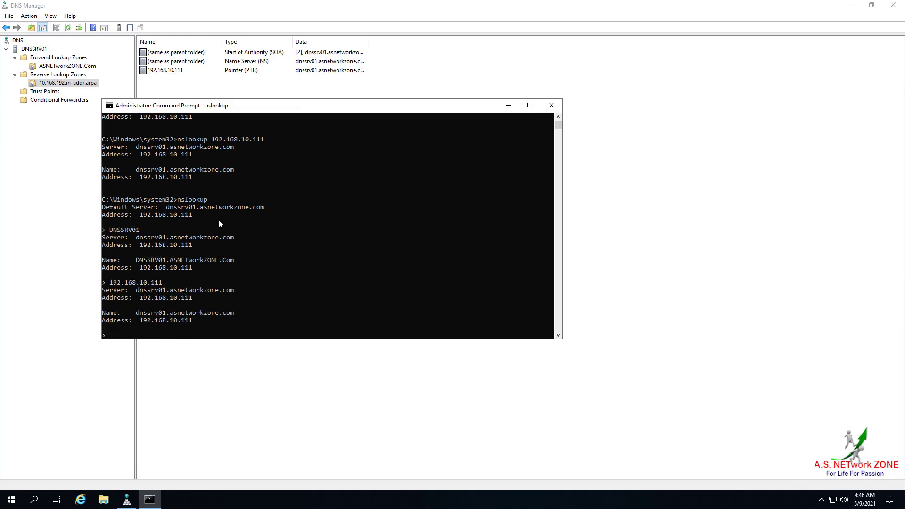
- Query the name XYZ in the interactive nslookup session and exit nslookup
type("XYZ")
key("Return")
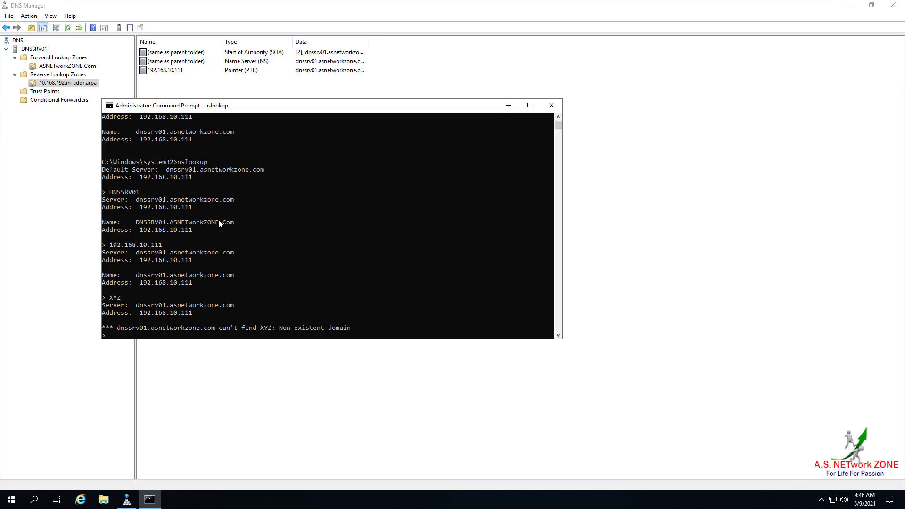
type("exit")
key("Return")
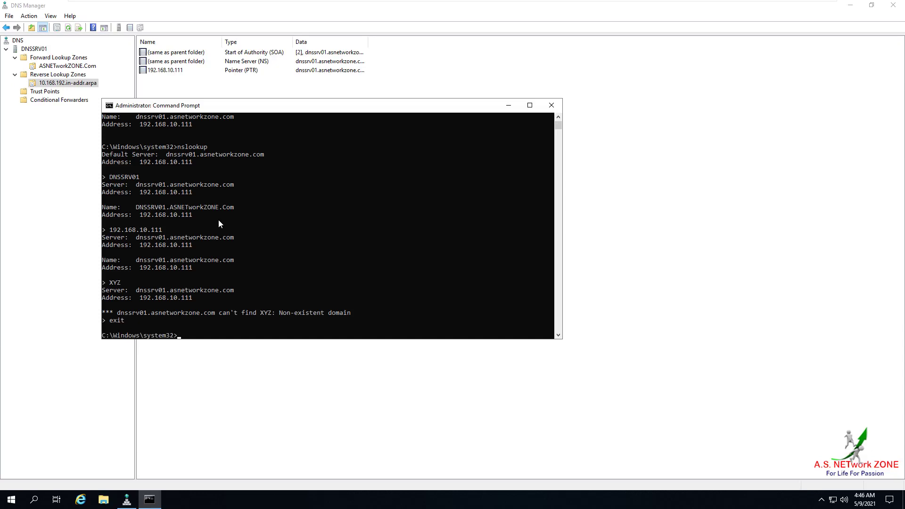
- Switch to DNS Manager and add host record DNSSRV02 with IP 192.168.10.112 and an associated pointer record to the ASNETworkZONE.Com forward zone
left_click(620, 189)
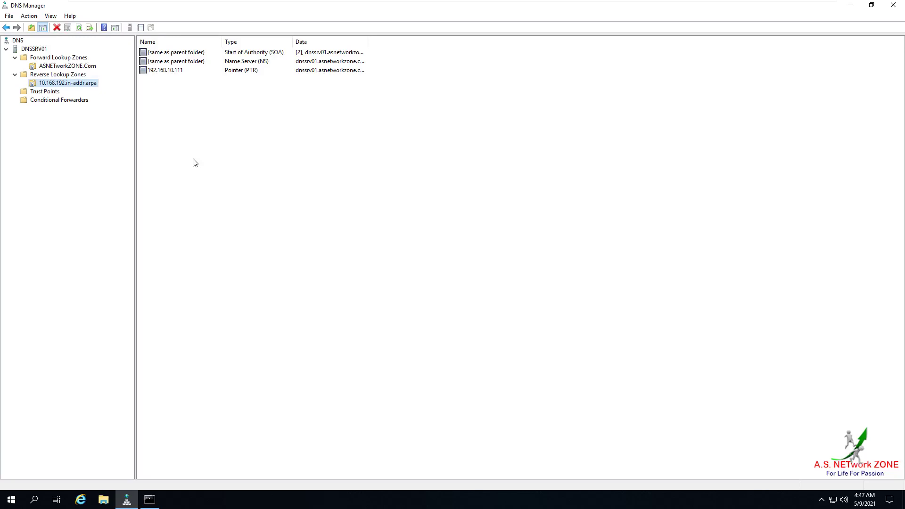
left_click(94, 68)
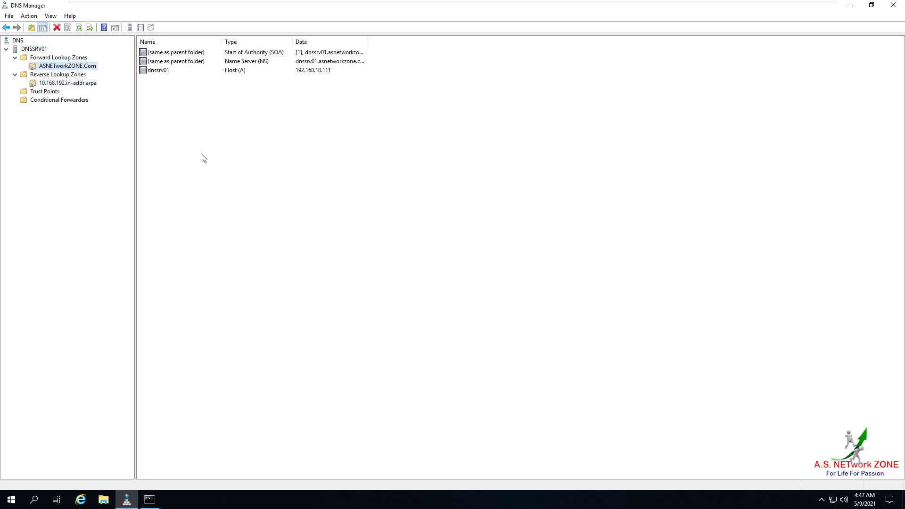
right_click(94, 71)
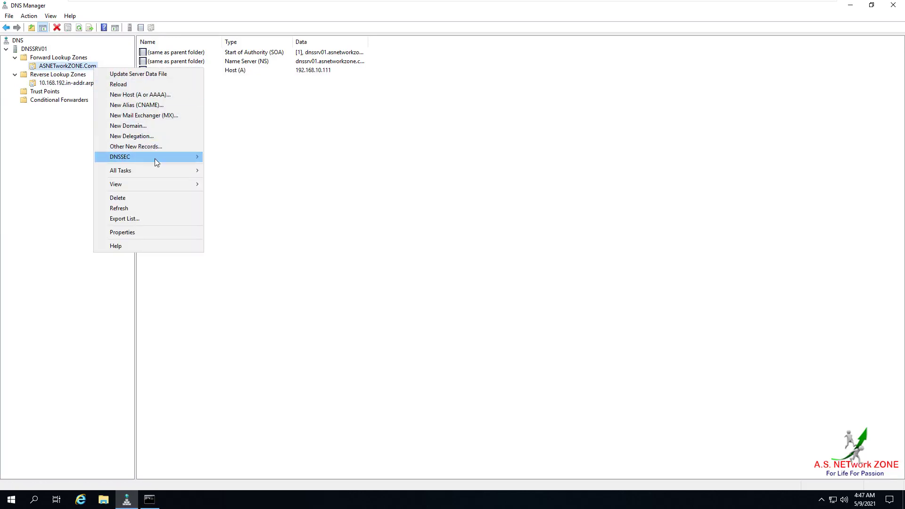
left_click(264, 138)
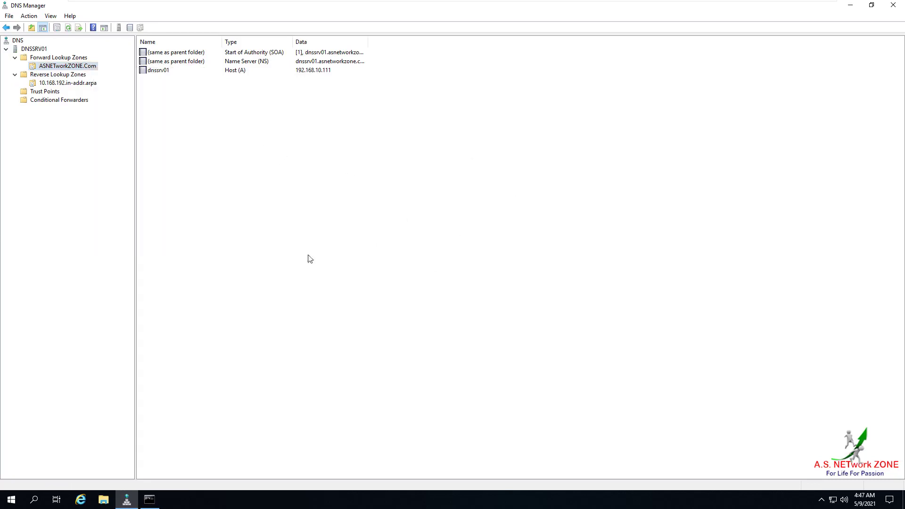
right_click(285, 155)
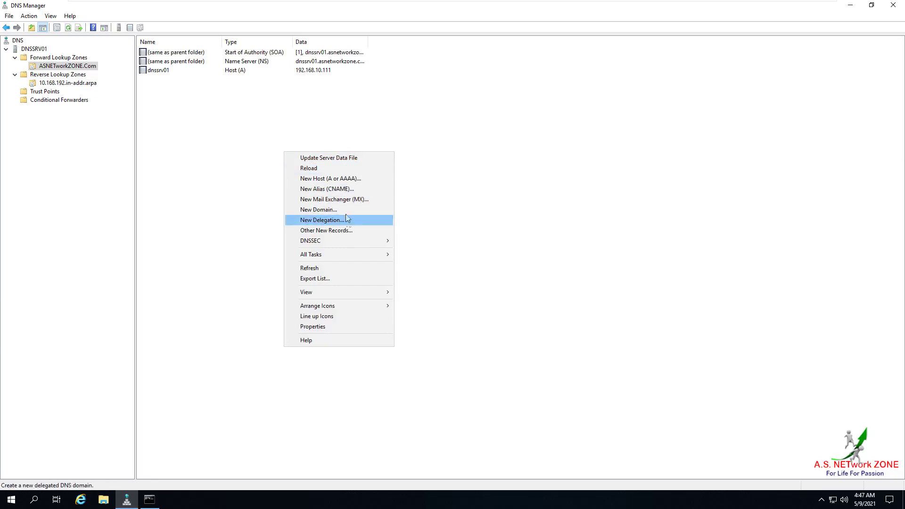
left_click(332, 181)
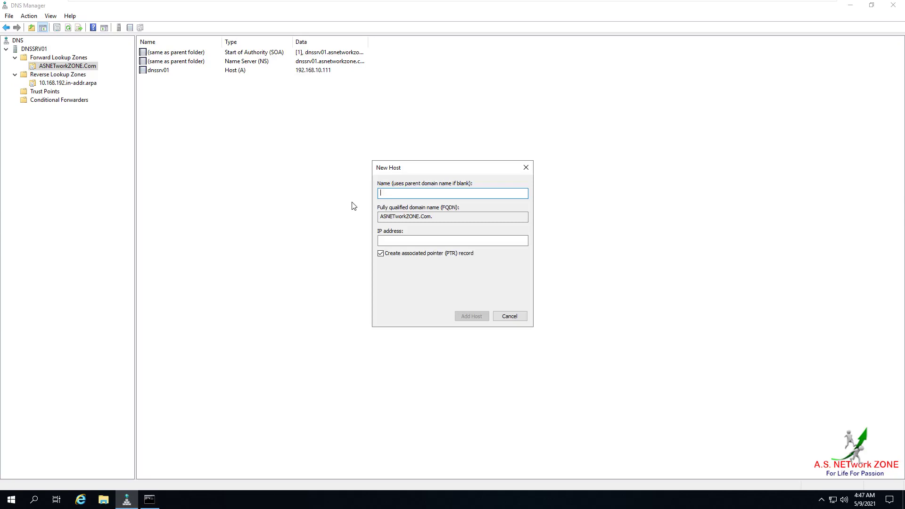
type("DNSSRV02")
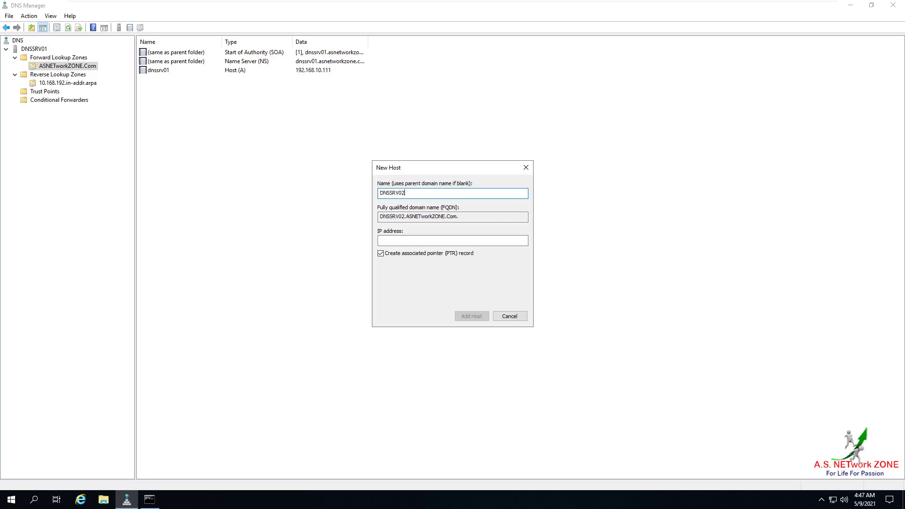
left_click(445, 240)
type("19")
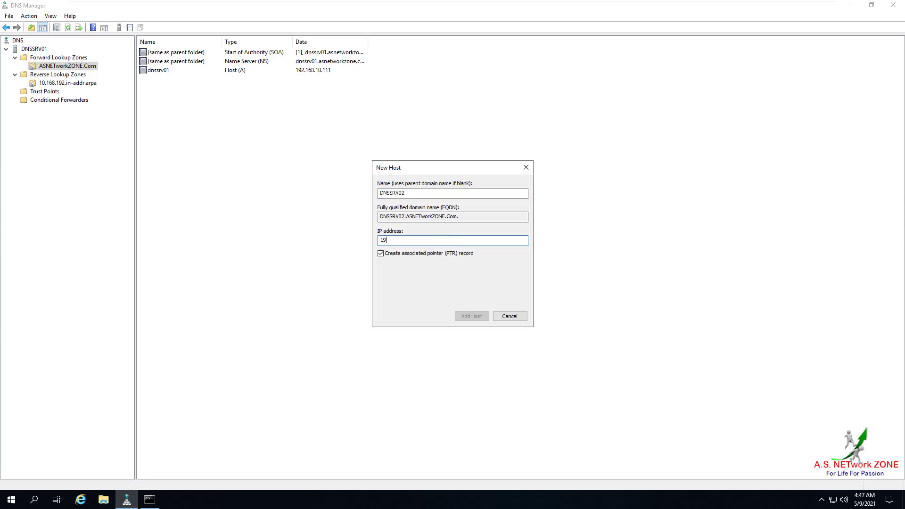
type("2.168.10.112")
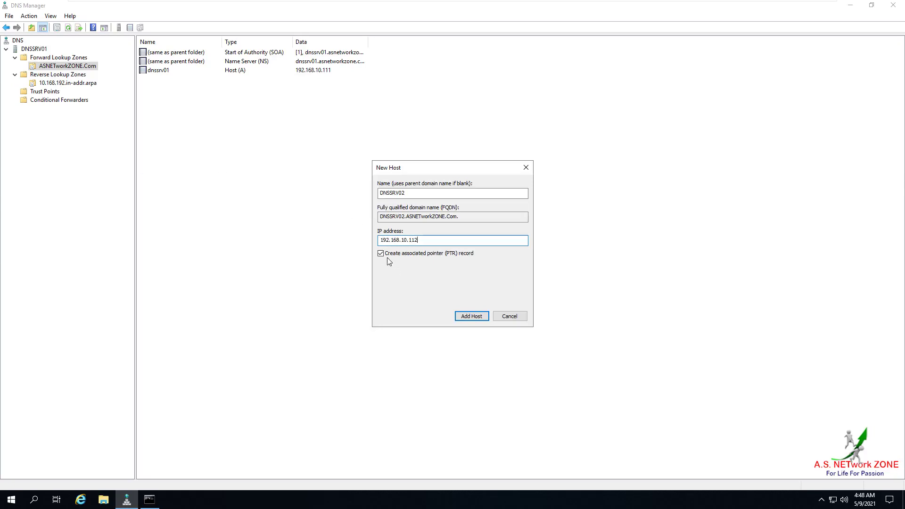
left_click(470, 317)
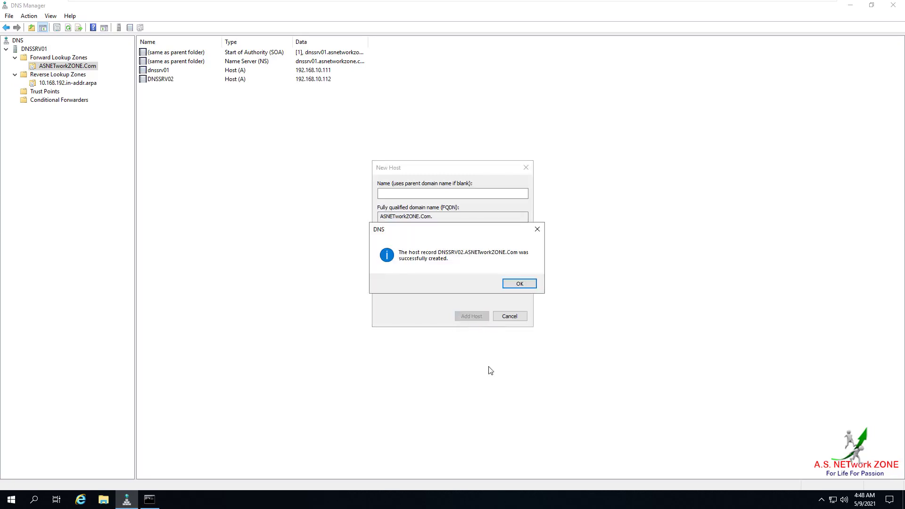
left_click(517, 285)
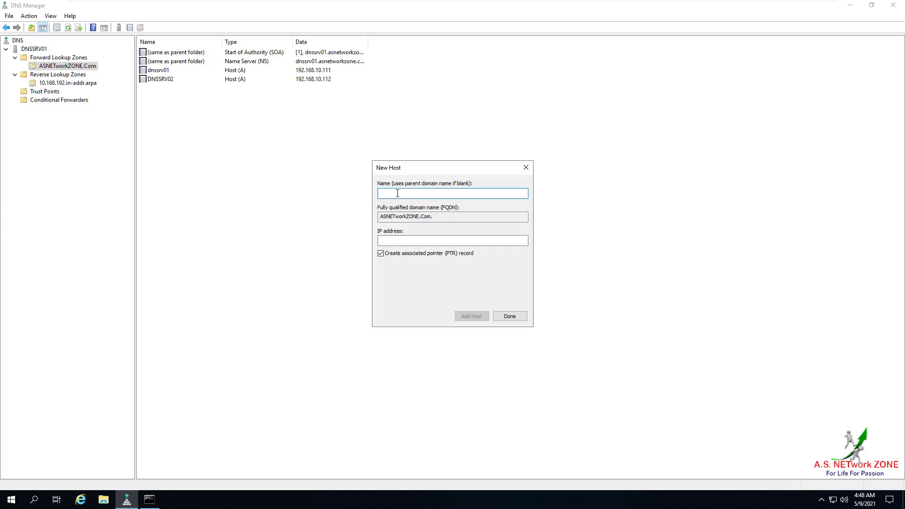
- Add another host record DNSSRV03 with IP address 192.168.10.113 and an associated pointer record, and finish adding hosts
type("DNSSRV03")
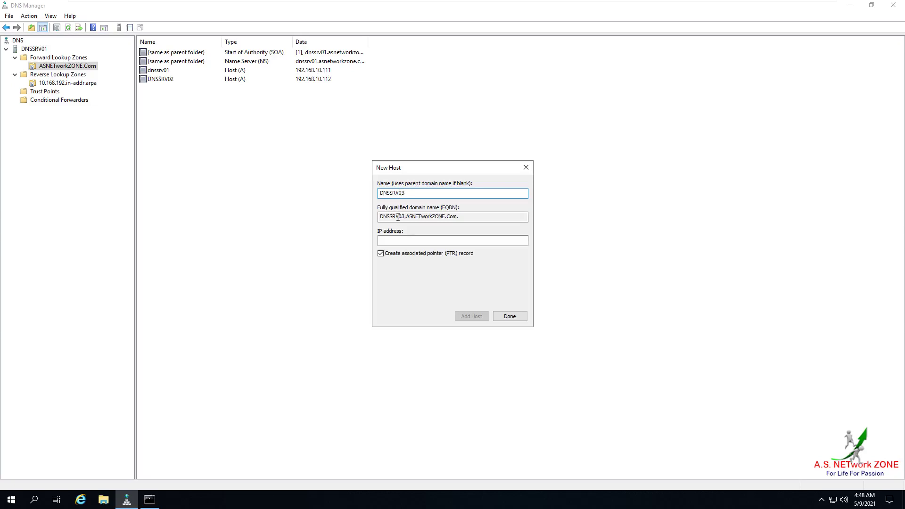
left_click(408, 242)
type("192.168.10.113")
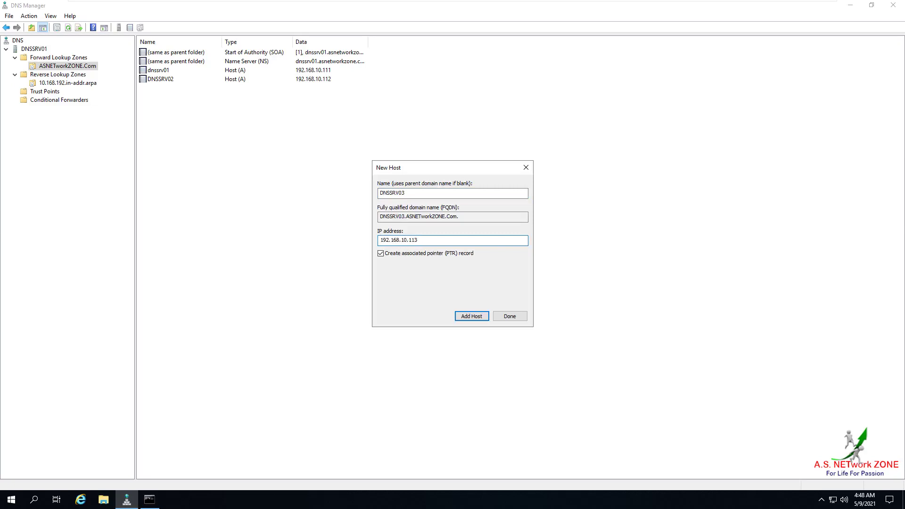
left_click(464, 315)
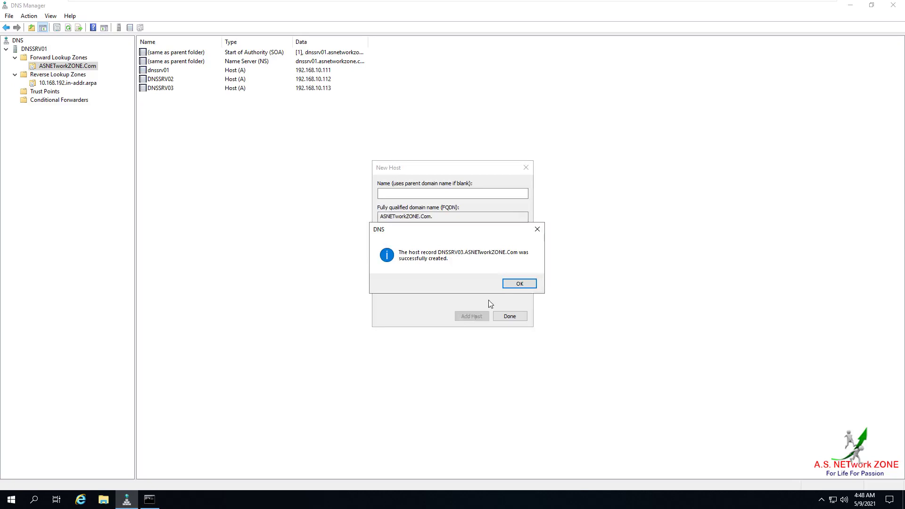
left_click(505, 285)
left_click(511, 316)
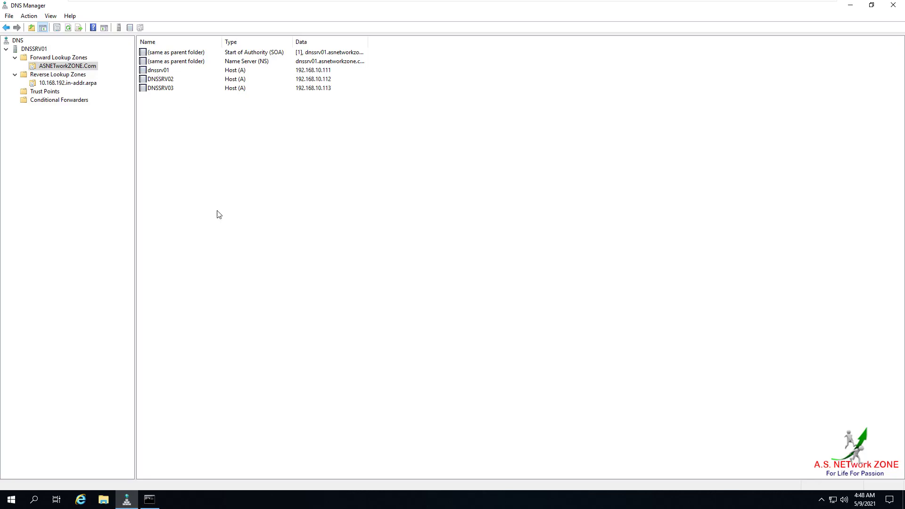
- Create a CNAME alias Vergank in ASNETworkZONE.Com with dnssrv01.ASNETworkZONE.Com browsed as its target host
right_click(223, 168)
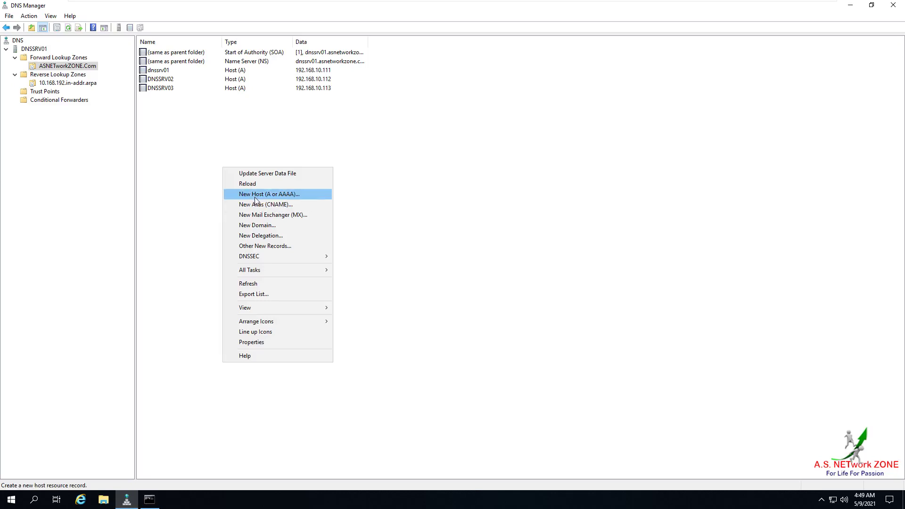
left_click(285, 205)
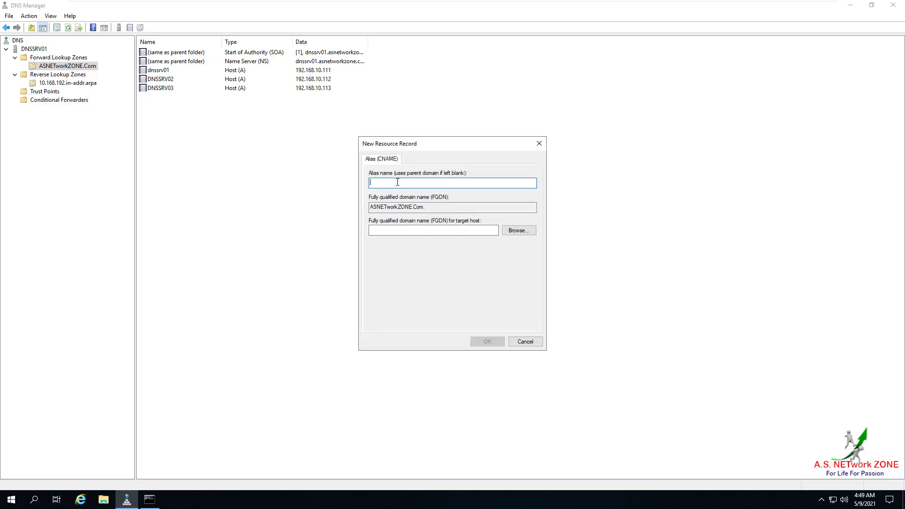
type("Vergank")
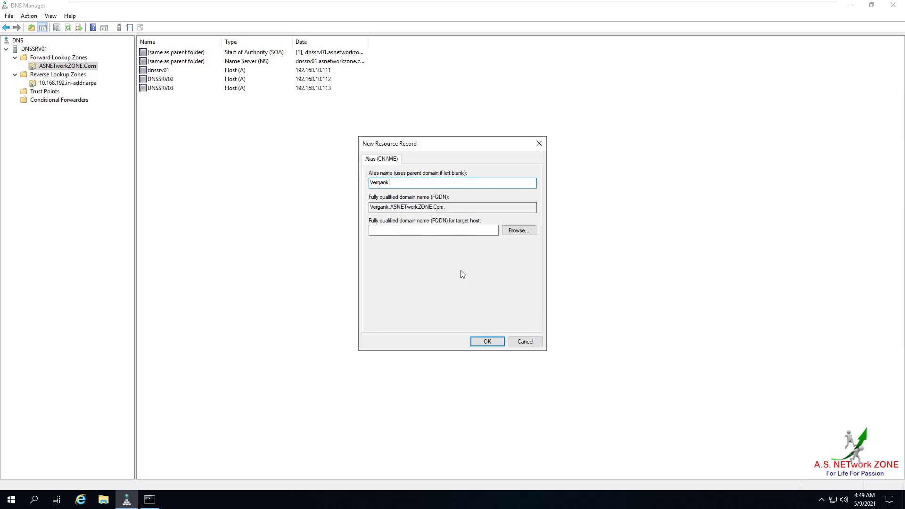
left_click(524, 231)
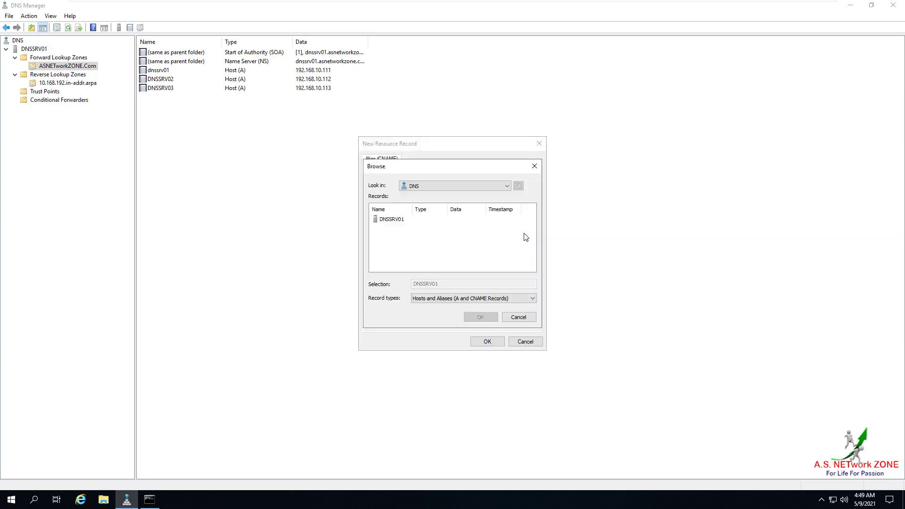
double_click(398, 221)
double_click(400, 221)
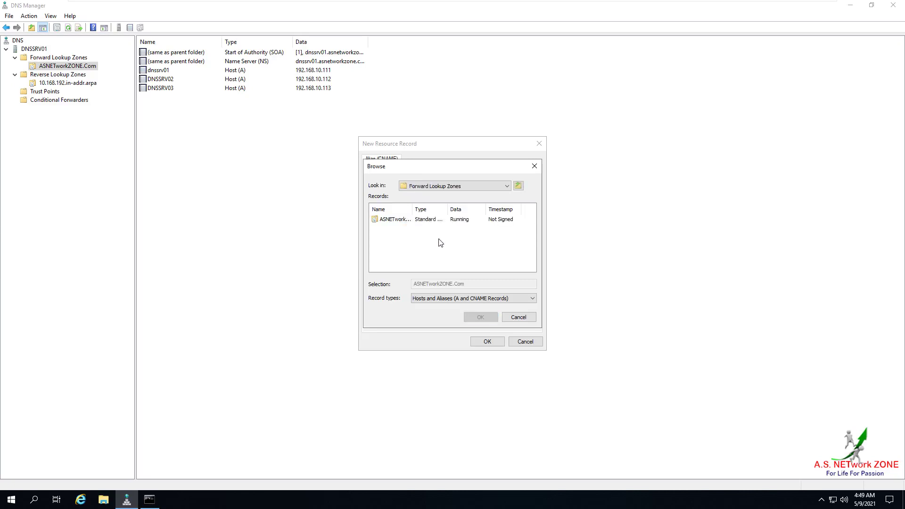
double_click(399, 220)
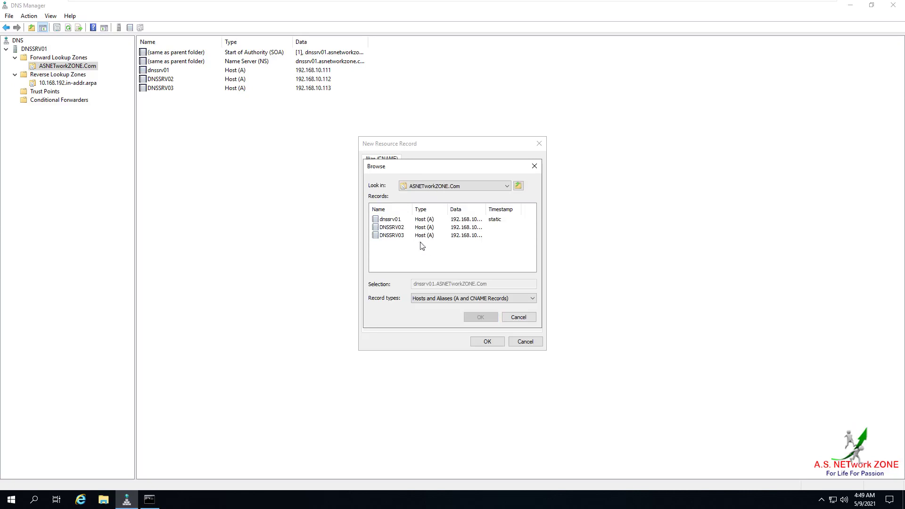
left_click_drag(423, 168, 621, 187)
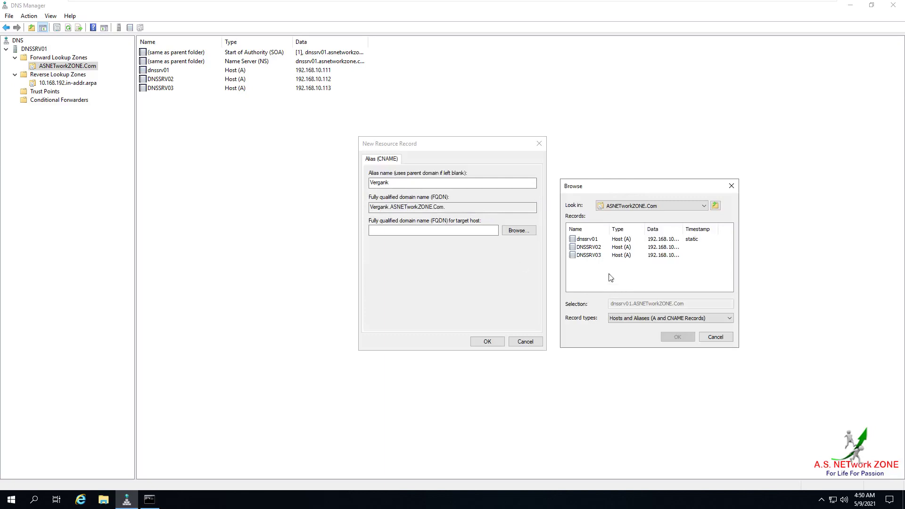
left_click(592, 240)
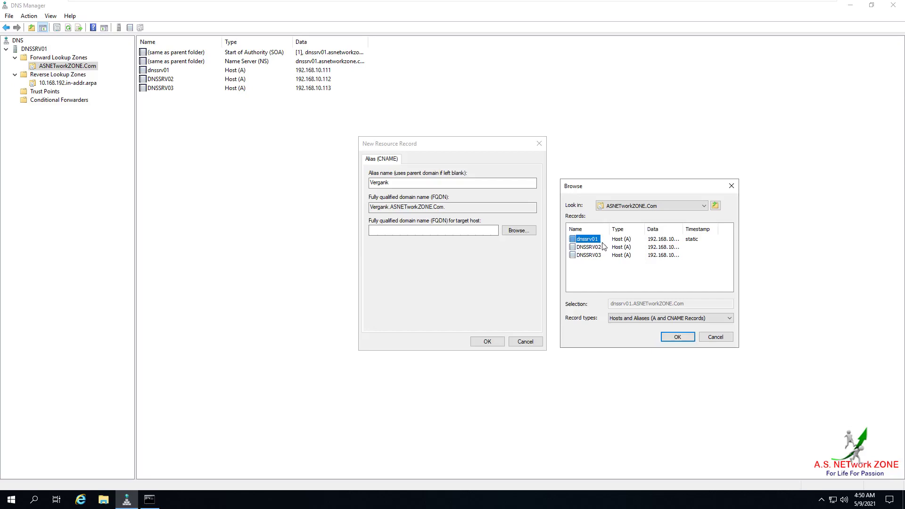
left_click(677, 337)
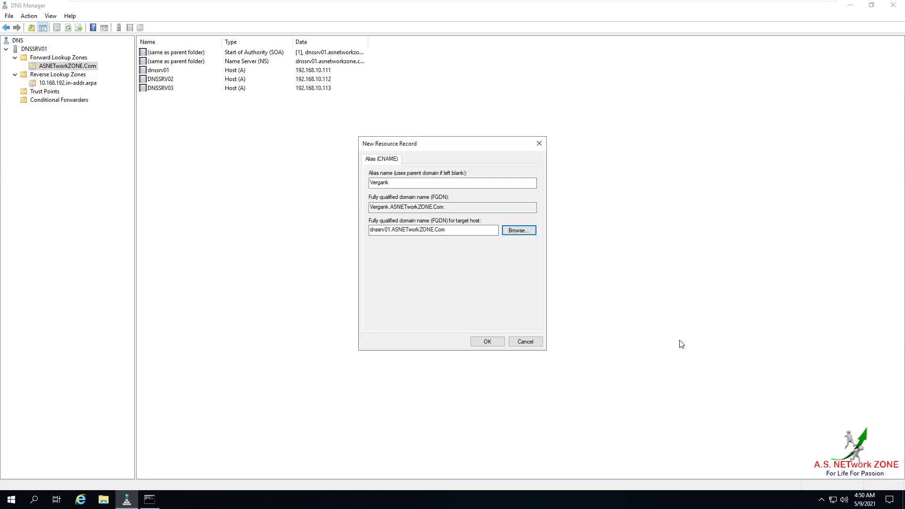
left_click(488, 342)
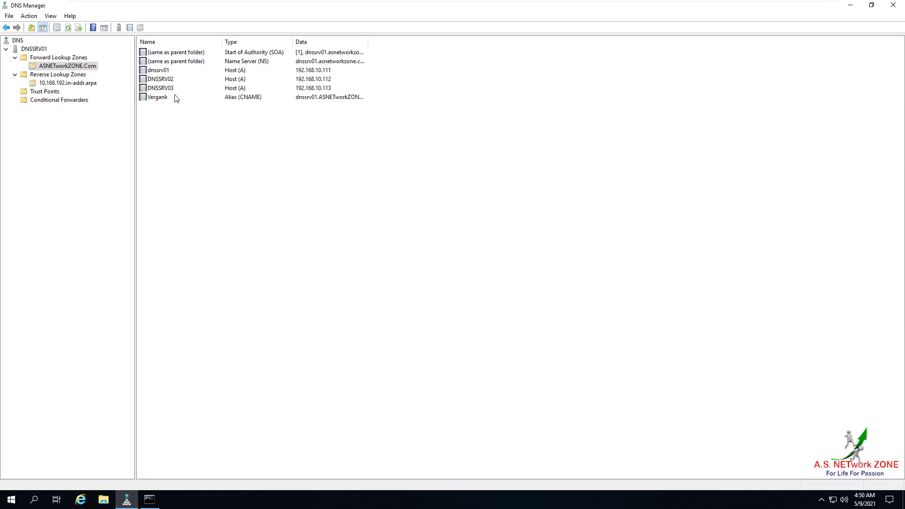
left_click(146, 99)
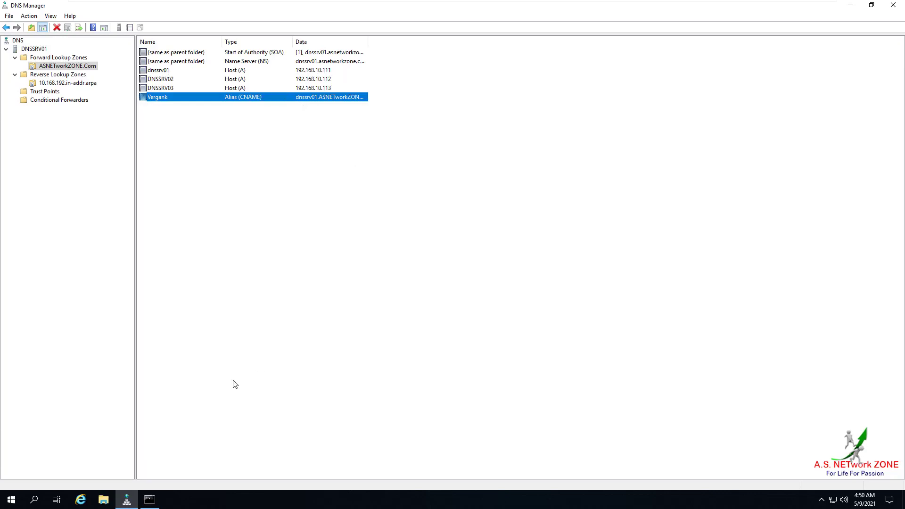
- Switch to Command Prompt, test the alias by running nslookup Vergank, and exit the console
left_click(150, 499)
key("Up")
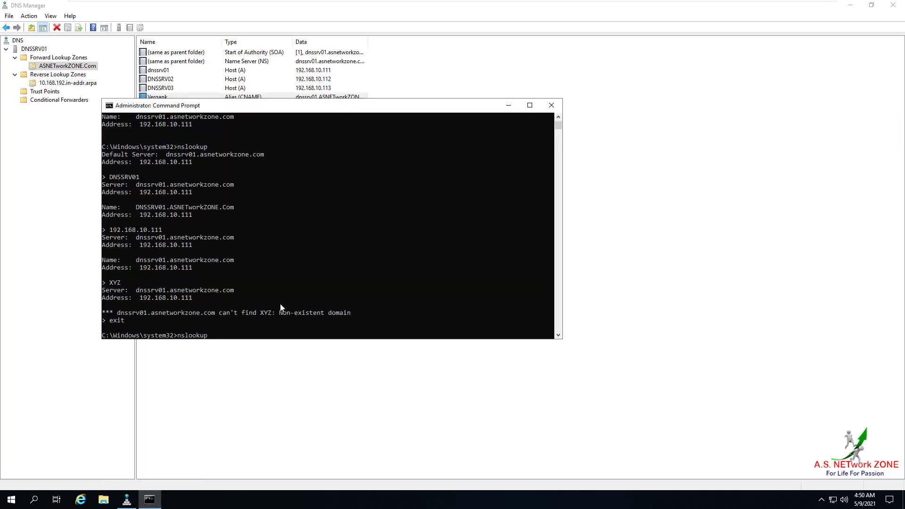
type("Vergank")
key("Return")
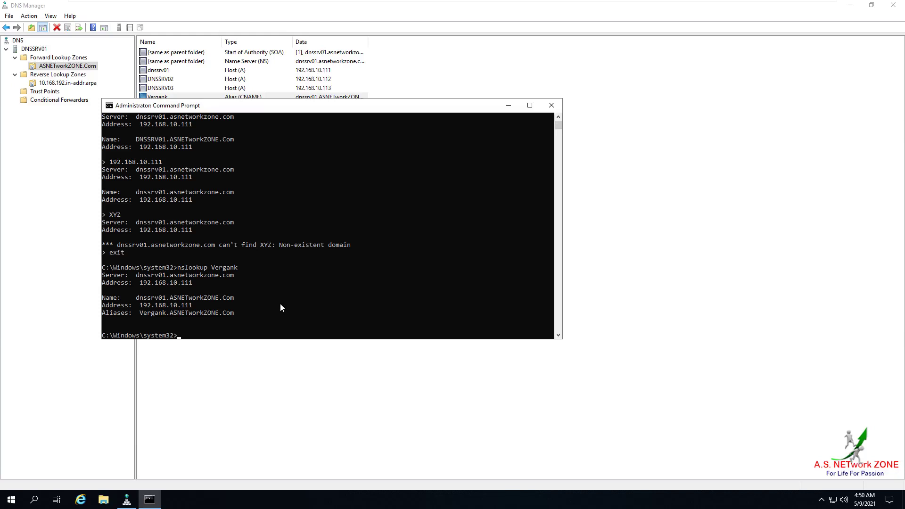
type("exit")
key("Return")
left_click(215, 159)
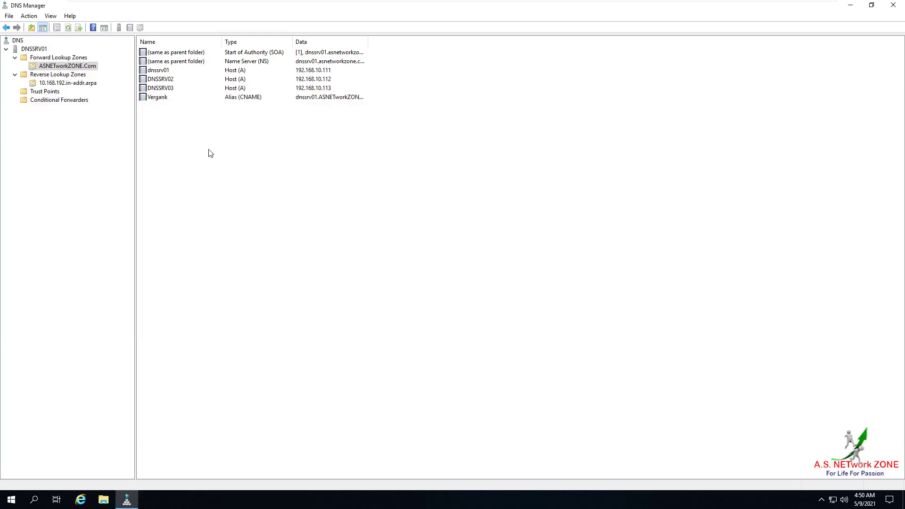
right_click(210, 150)
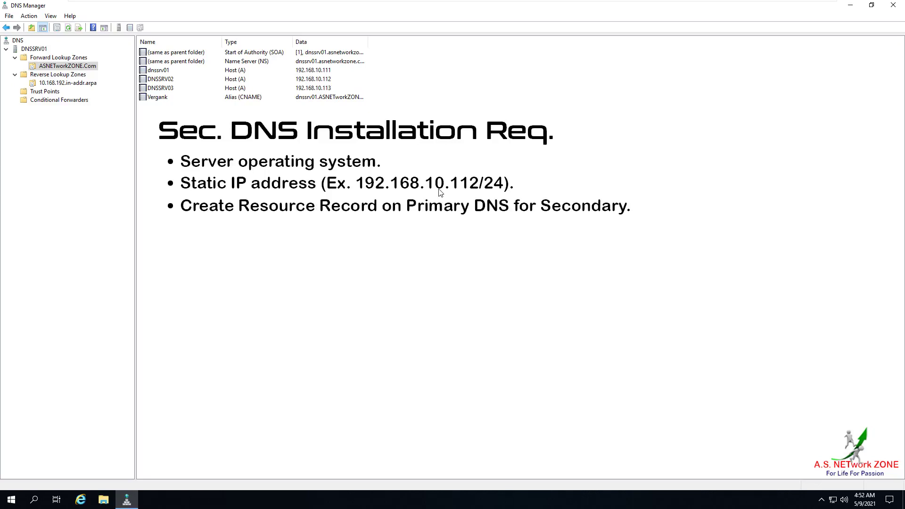
left_click(173, 80)
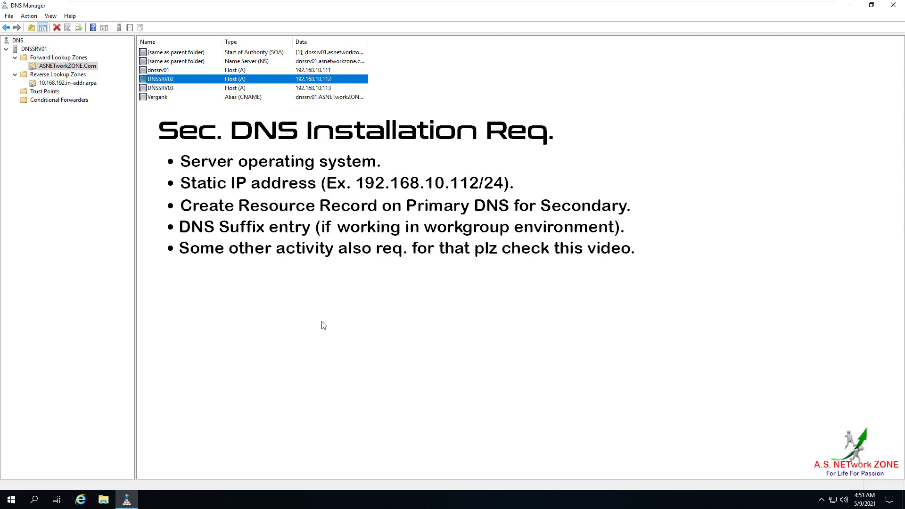
- Open the IPv4 properties of the Ethernet0 adapter and set the alternate DNS server to 192.168.10.112
left_click(850, 7)
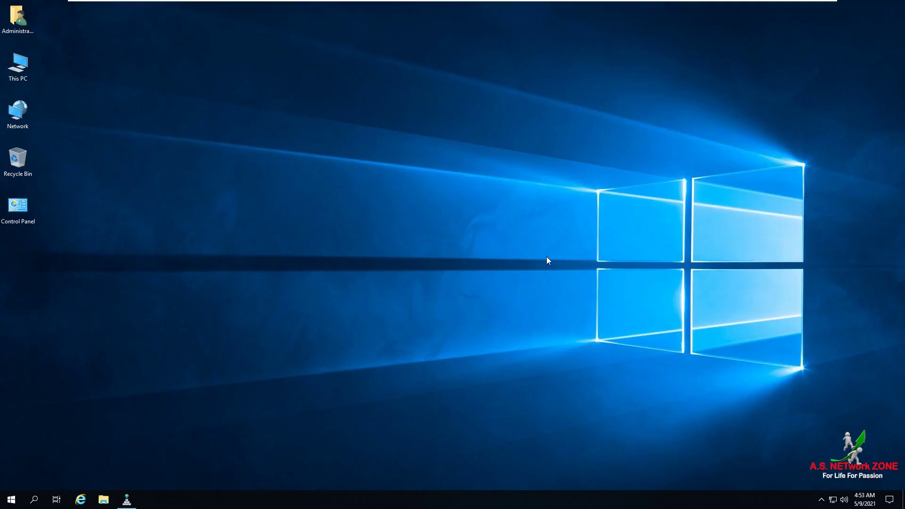
right_click(31, 116)
left_click(293, 249)
left_click(398, 306)
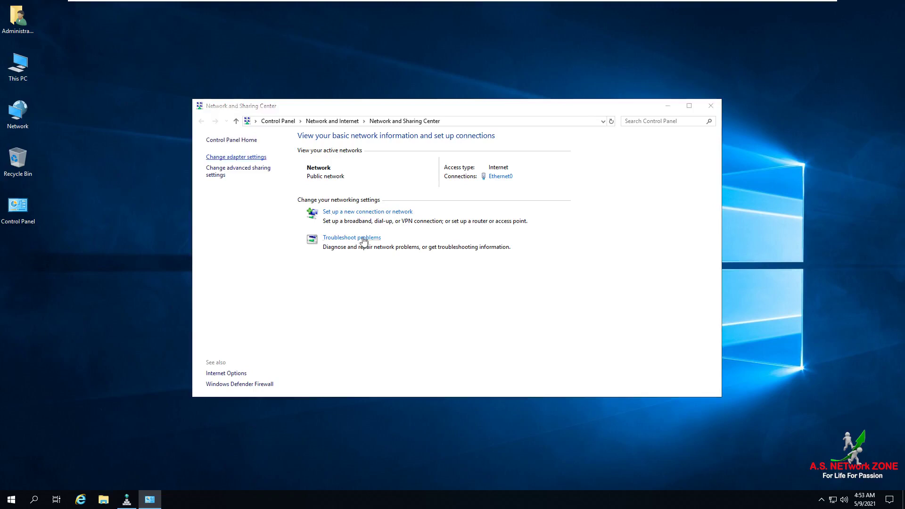
left_click(235, 157)
left_click(264, 174)
right_click(275, 178)
left_click(323, 266)
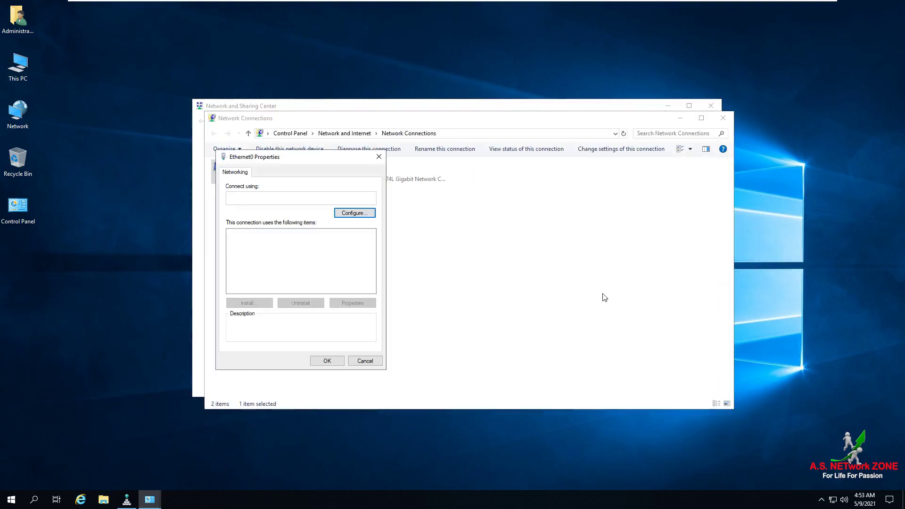
double_click(328, 257)
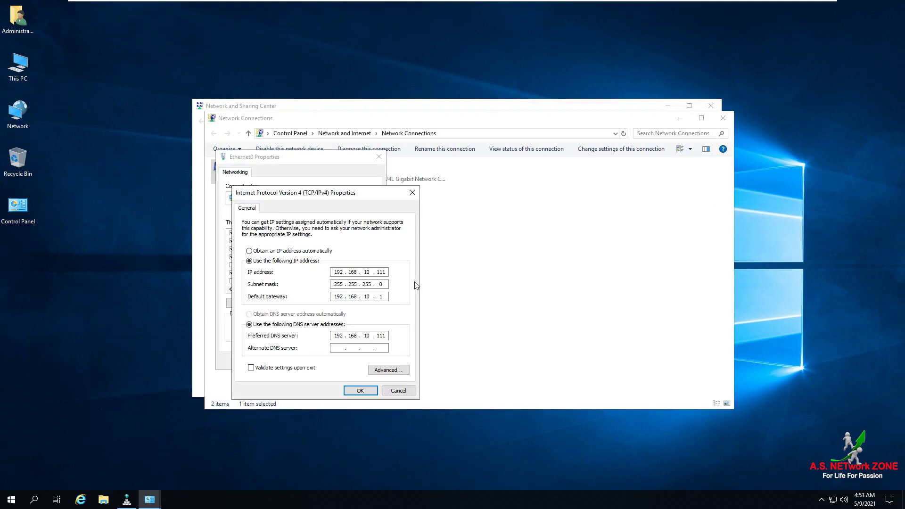
left_click(335, 349)
type("192 . 168 . 10 . 112")
- Add 192.168.10.113 as a further DNS server in the advanced TCP/IP settings, apply the adapter changes and close the network windows
left_click(388, 369)
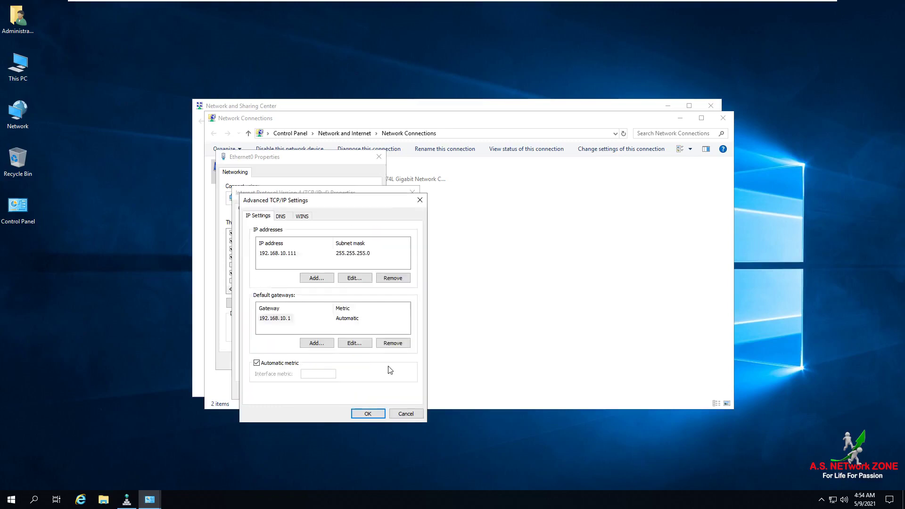
left_click(281, 216)
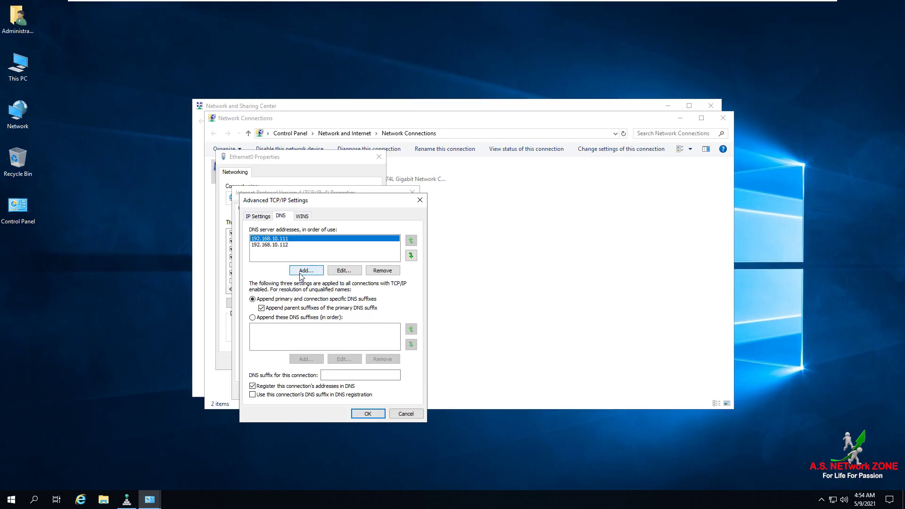
left_click(299, 272)
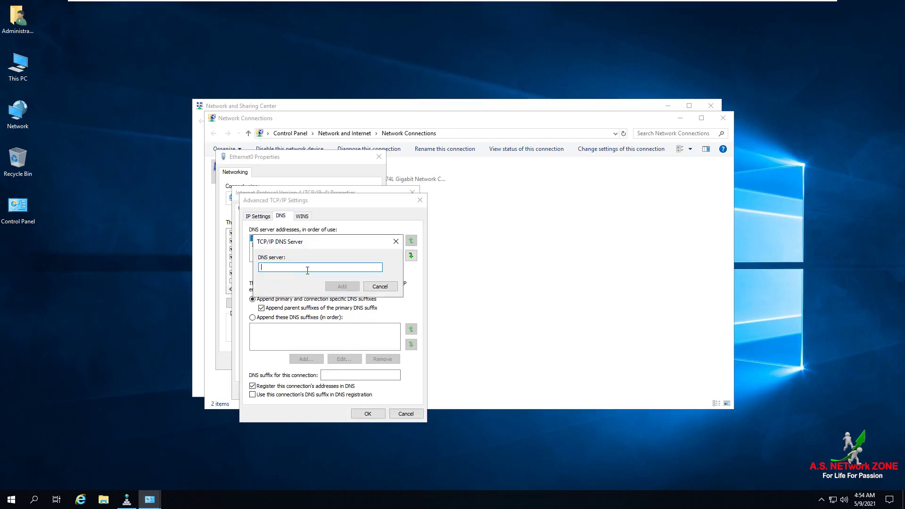
type("192.168.")
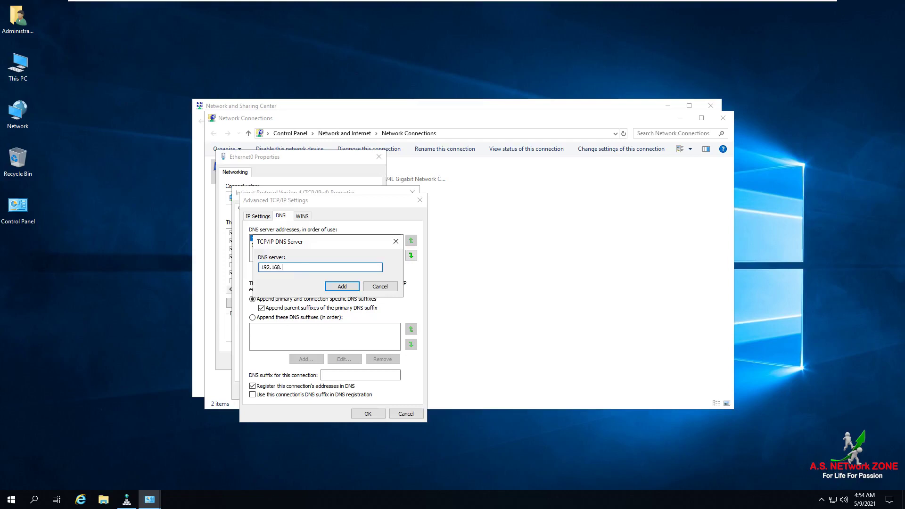
type("10.113")
left_click(335, 287)
left_click(363, 414)
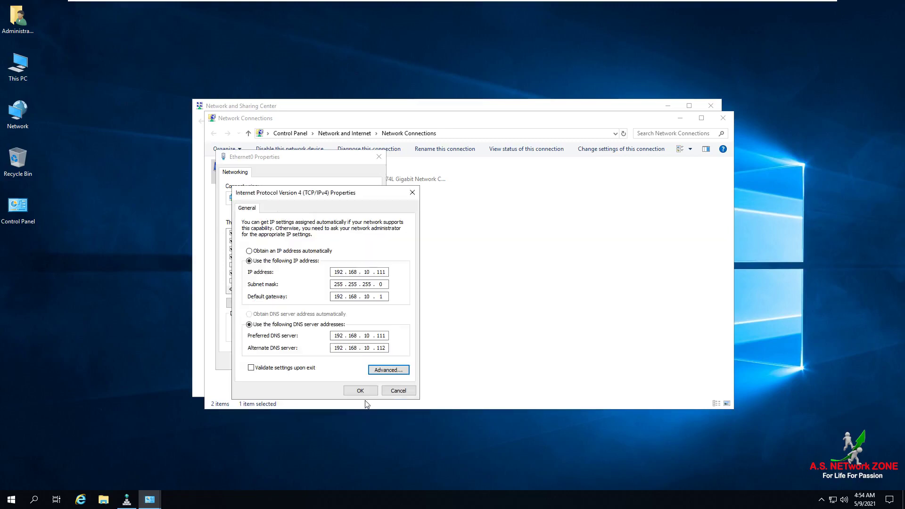
left_click(360, 390)
left_click(334, 360)
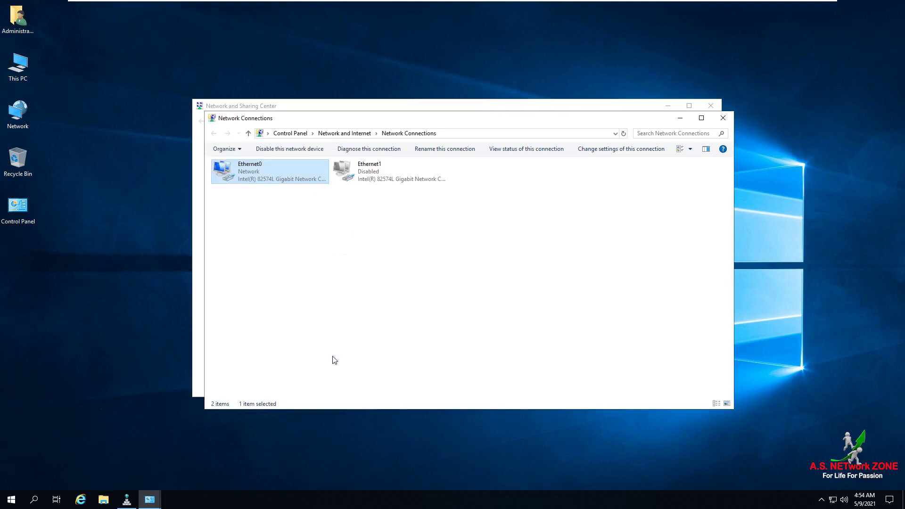
left_click(723, 118)
left_click(710, 106)
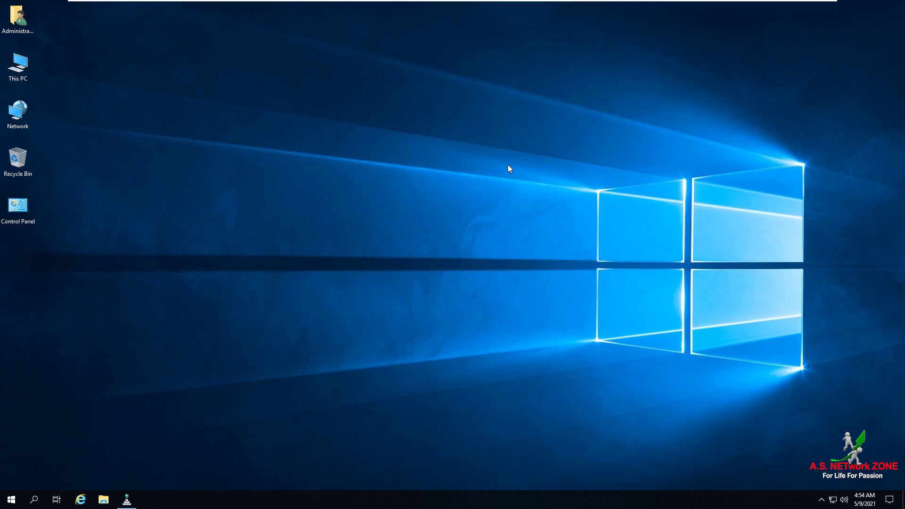
- Switch to the DNSSRV02 server, sign in with the Administrator account password and dismiss the Windows Admin Center message
left_click(525, 8)
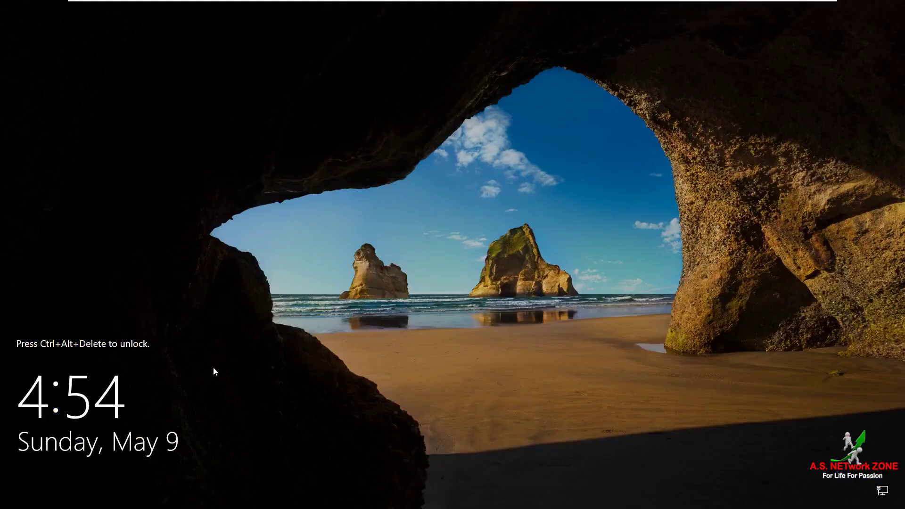
key("ctrl+alt+Delete")
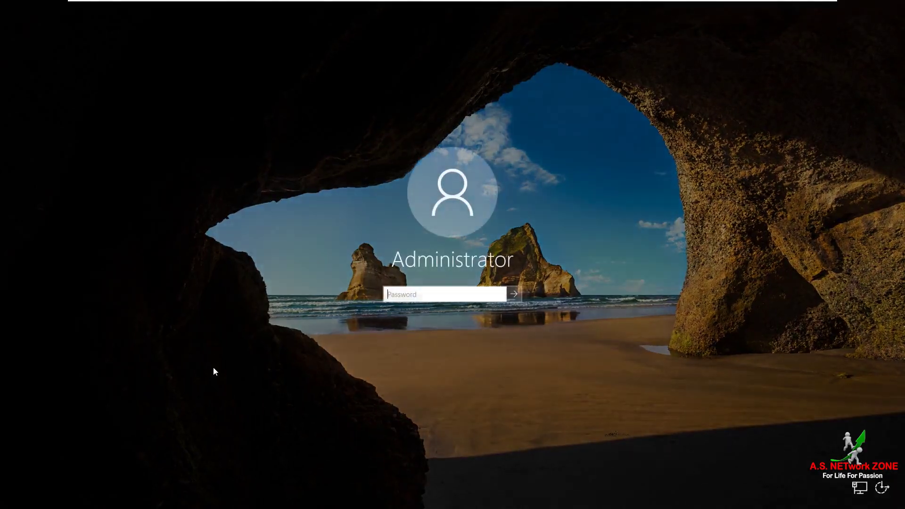
key("Escape")
key("ctrl+alt+Delete")
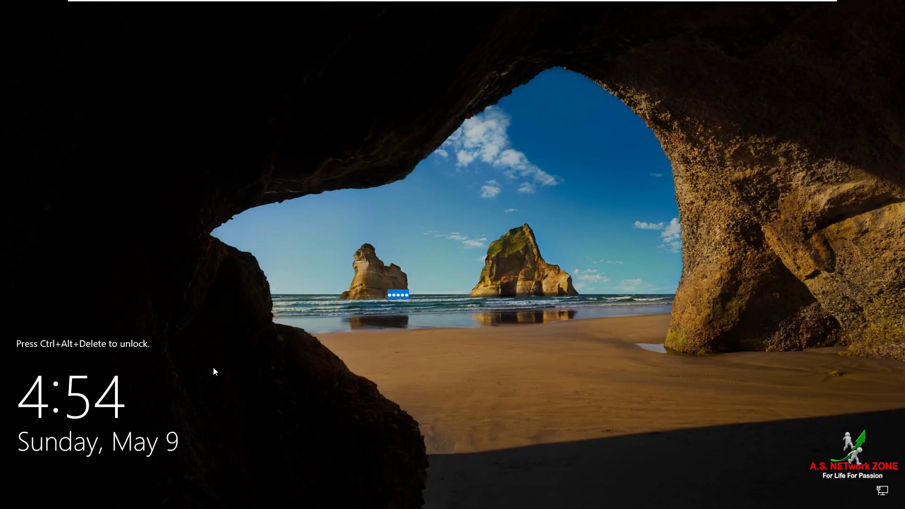
type("*********")
key("Return")
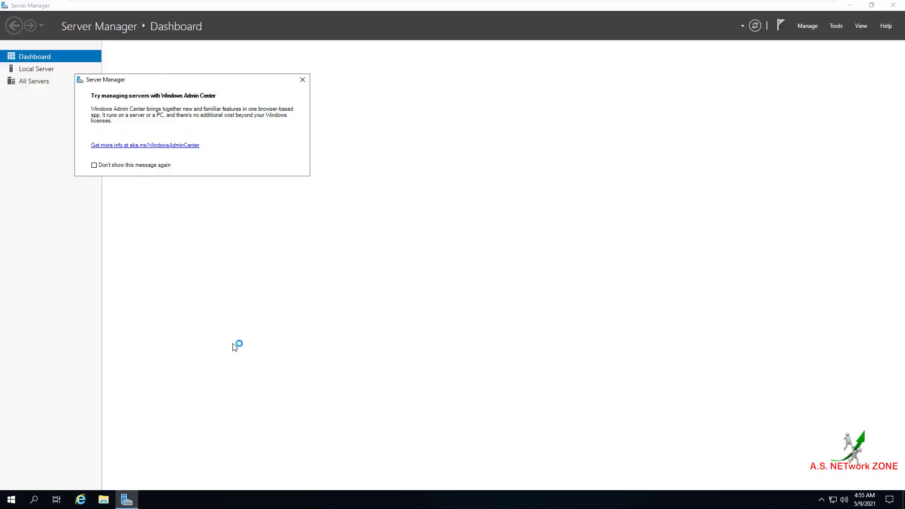
left_click(303, 80)
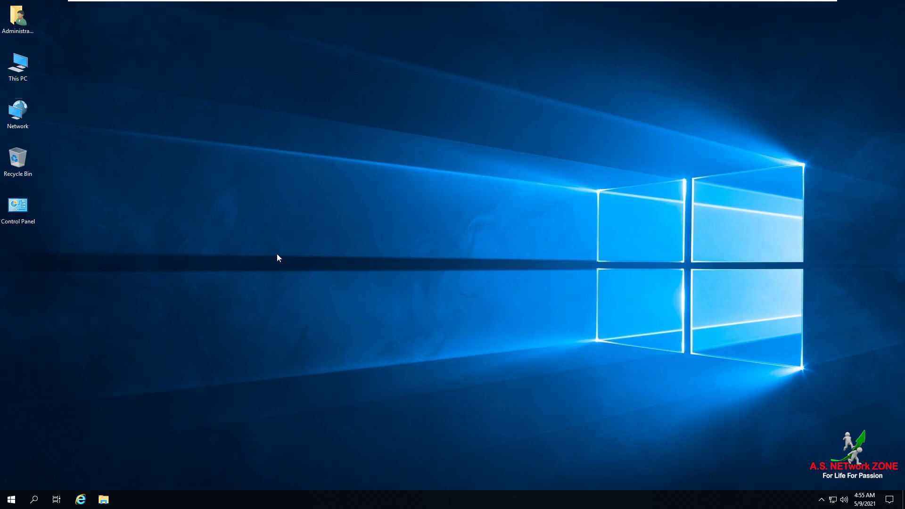
- Open DNSSRV02's system information, go to its network connections and disable the Ethernet1 adapter
key("super+Pause")
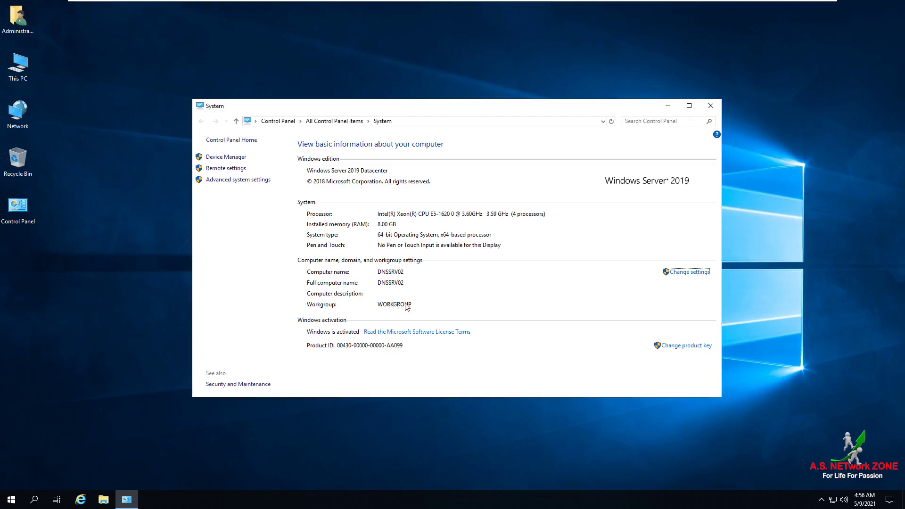
left_click(19, 123)
right_click(19, 123)
left_click(75, 206)
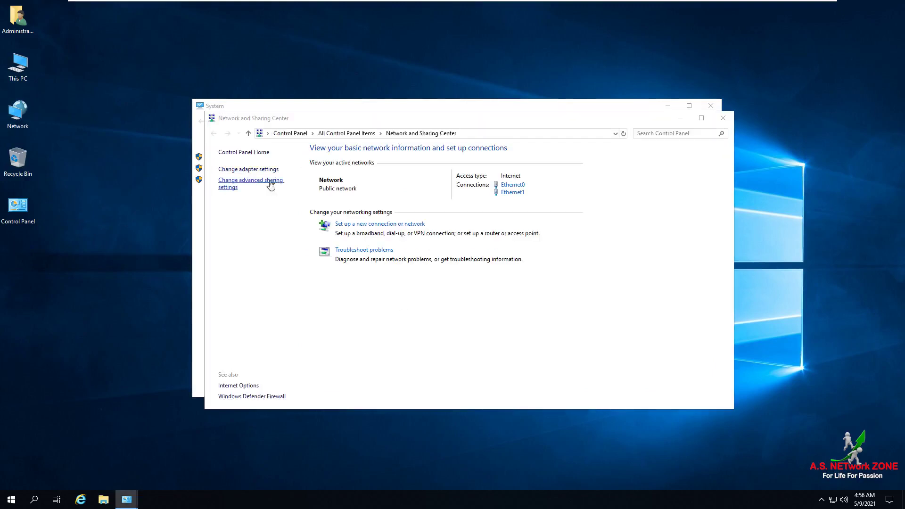
left_click(264, 170)
left_click(377, 177)
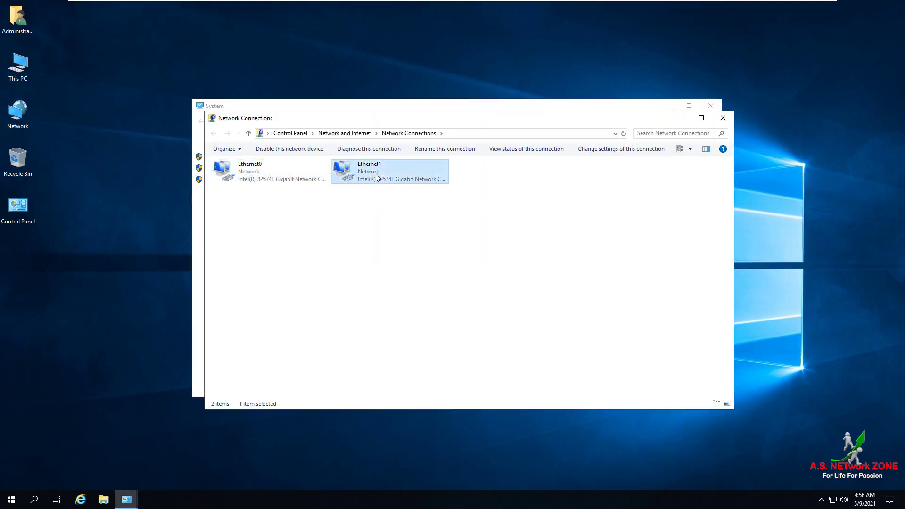
right_click(376, 177)
left_click(401, 181)
- Open the Ethernet0 adapter's properties and disable Internet Protocol Version 6 (TCP/IPv6)
left_click(284, 174)
right_click(284, 174)
left_click(333, 272)
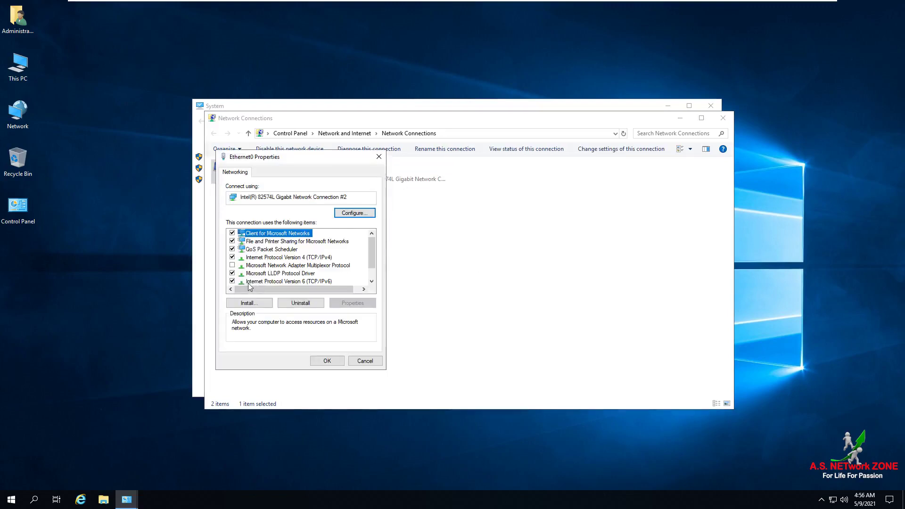
left_click(231, 280)
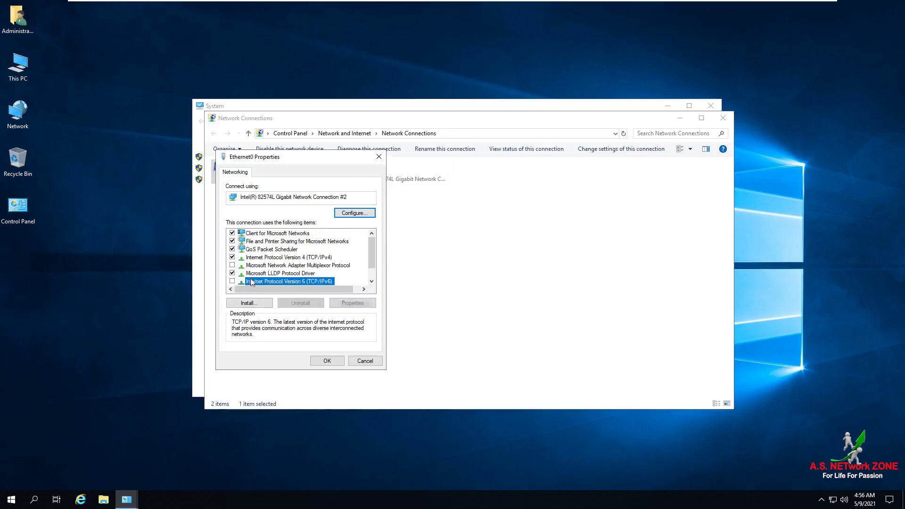
- Assign Ethernet0 the static IPv4 address 192.168.10.112 with subnet mask 255.255.255.0 and default gateway 192.168.10.1
double_click(324, 257)
left_click(314, 262)
type("192.168.")
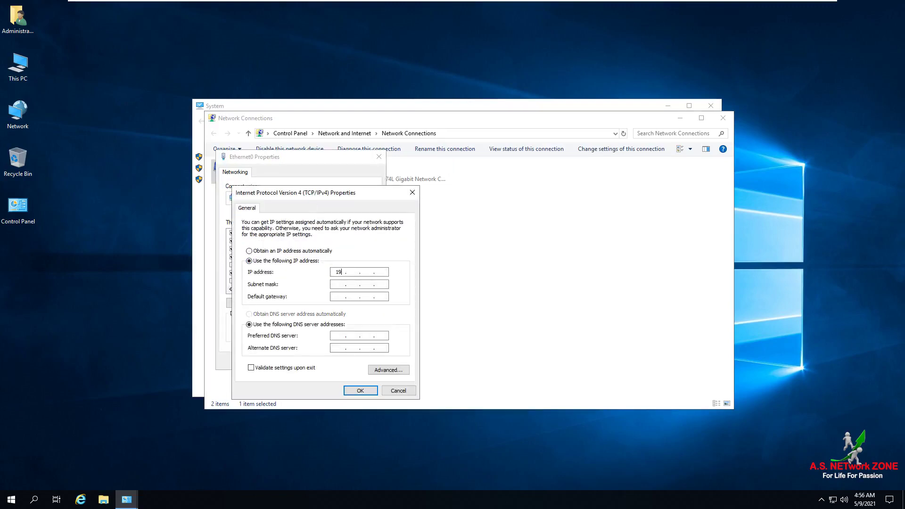
type("10.112")
key("BackSpace")
left_click(369, 284)
left_click(340, 297)
type("192.168.10")
- Set the preferred DNS server to 192.168.10.112 and the alternate to 192.168.10.111, apply the settings and close the network windows
left_click(340, 336)
type("192 . 168 . 10 . 1")
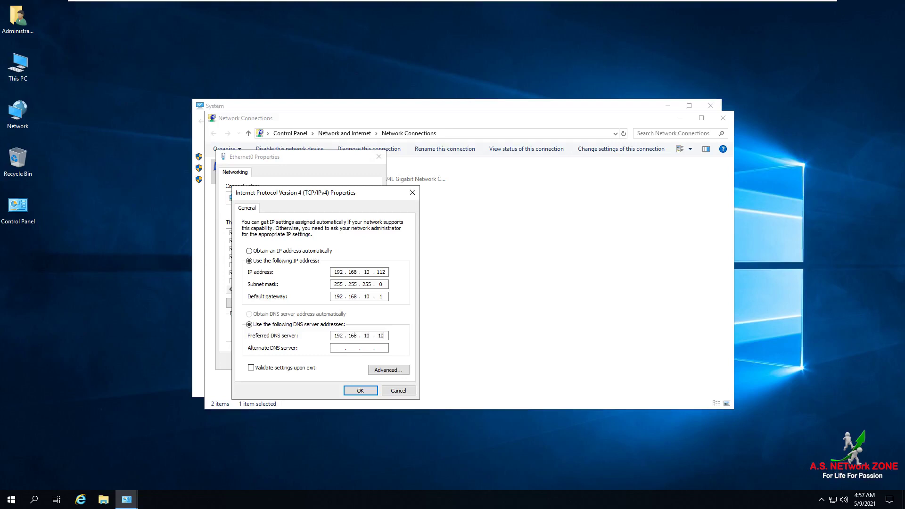
type("12")
type("192 . ")
type("168 . 10 . 111")
left_click(360, 391)
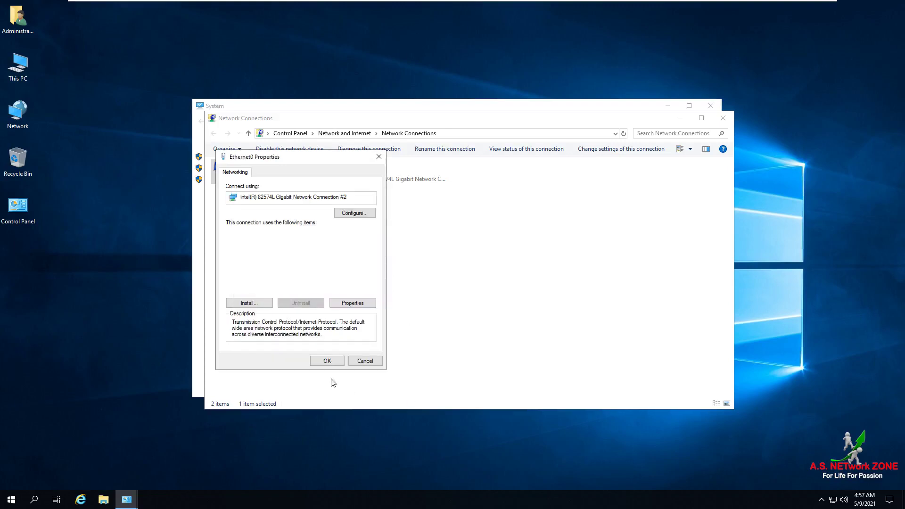
left_click(328, 367)
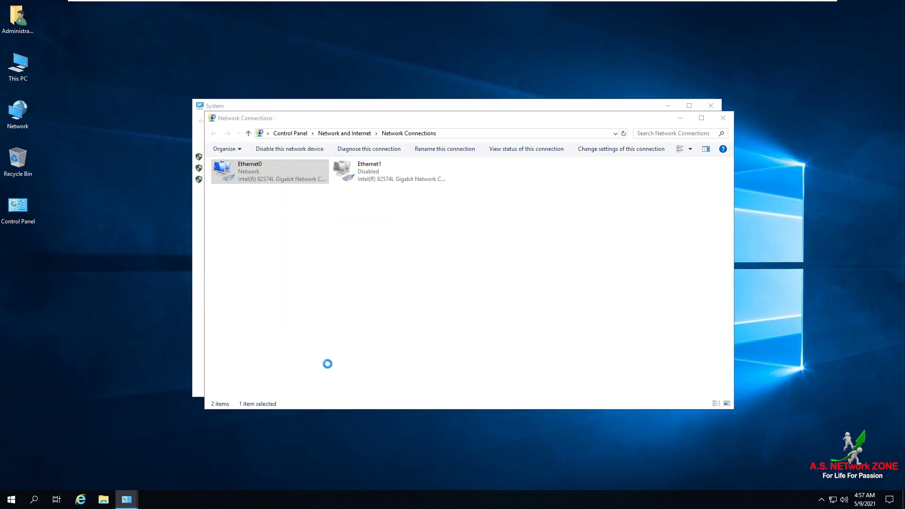
left_click(723, 118)
left_click(721, 119)
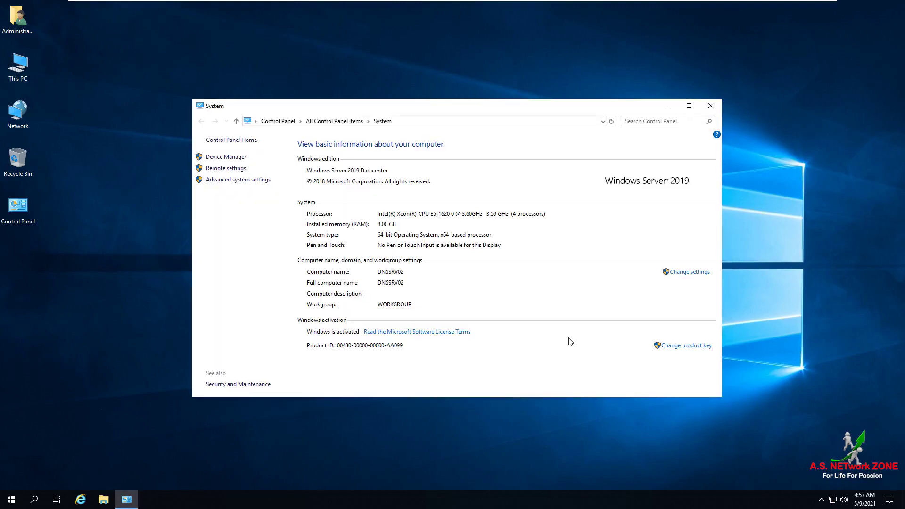
- Set DNSSRV02's primary DNS suffix to ASNETworkZONE.Com and restart the computer to apply it
left_click(687, 278)
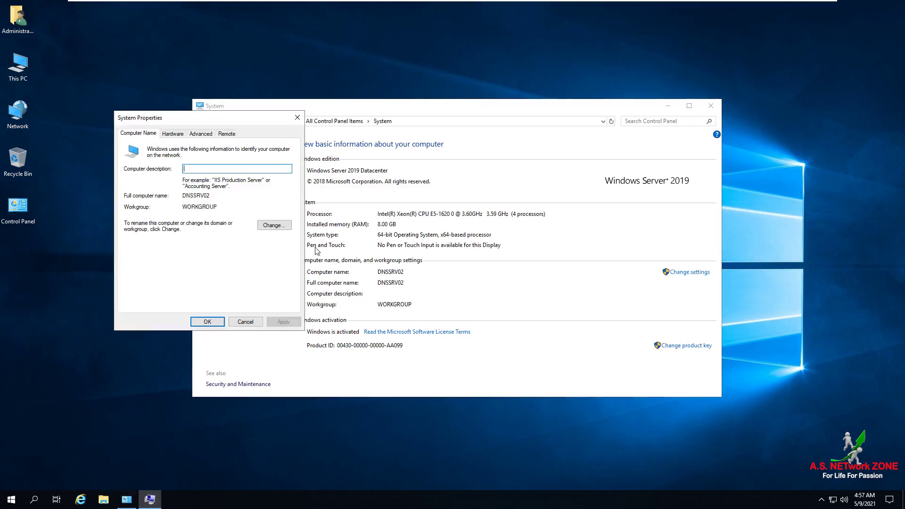
left_click(288, 230)
left_click(246, 223)
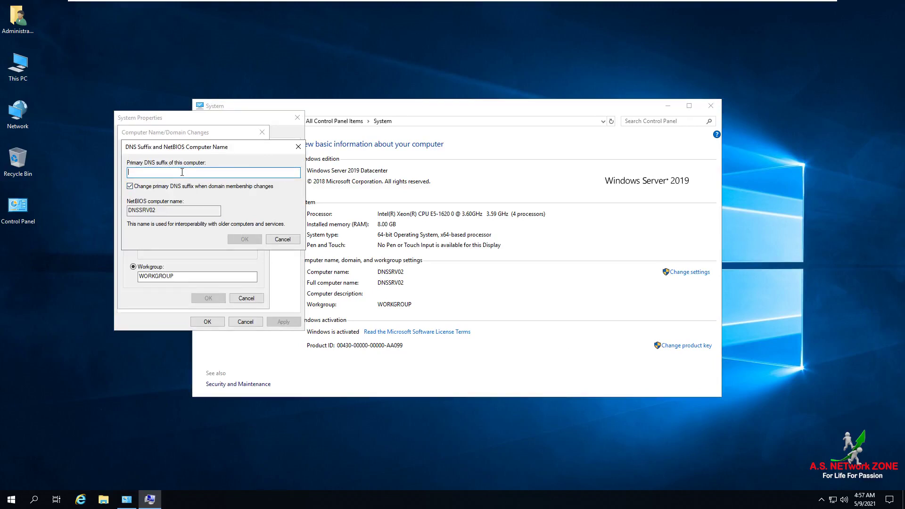
type("ASNETworkZONE.Cop")
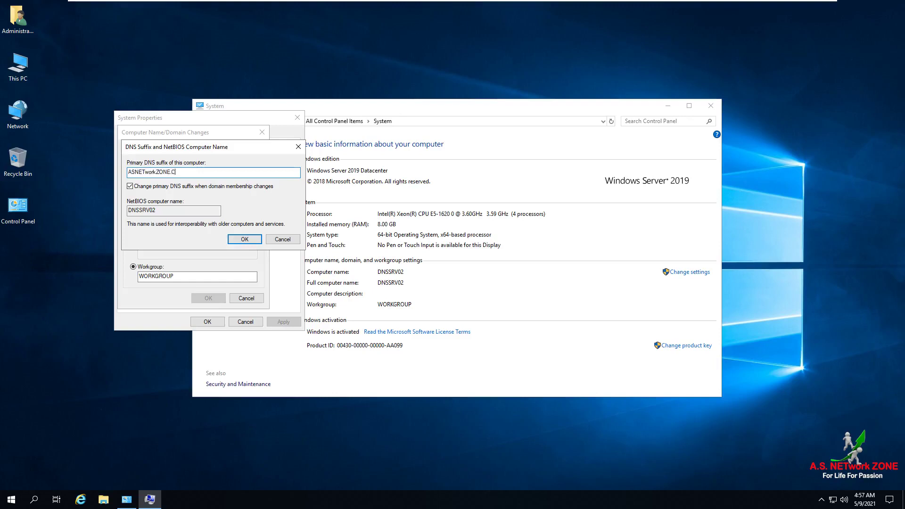
left_click(237, 239)
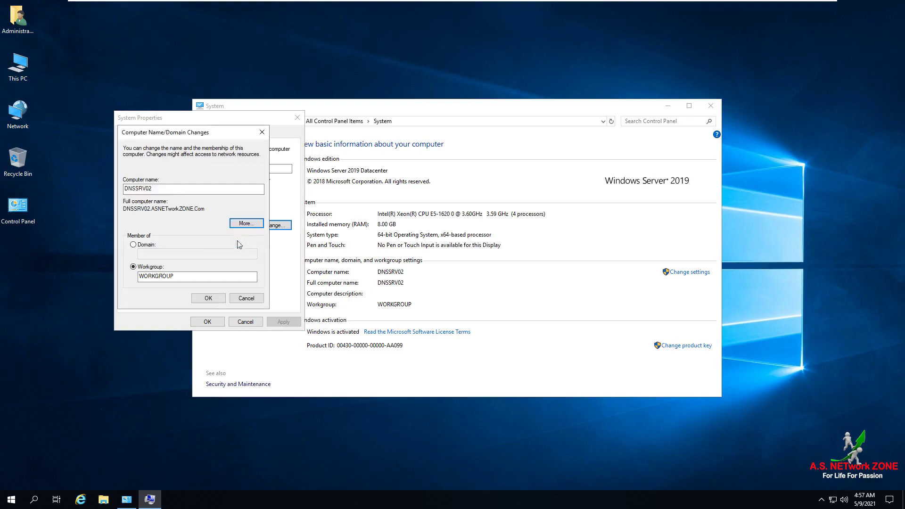
left_click(209, 298)
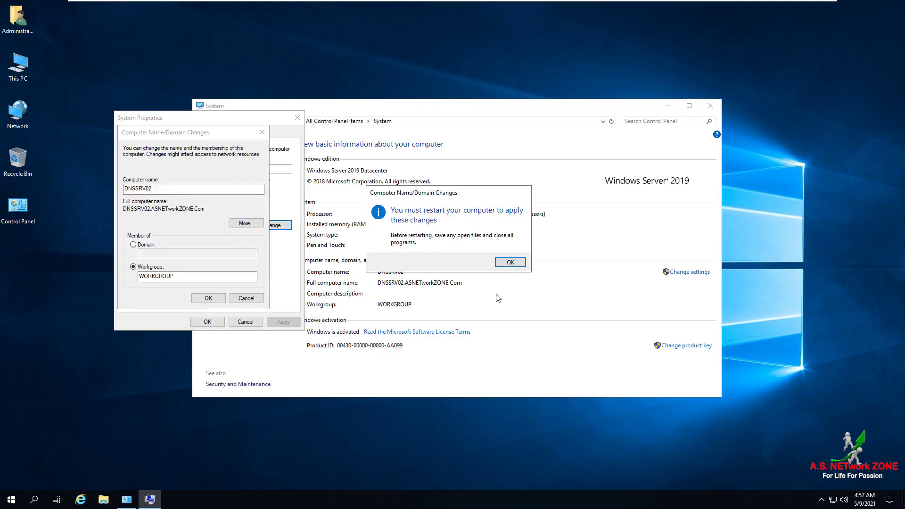
key("Return")
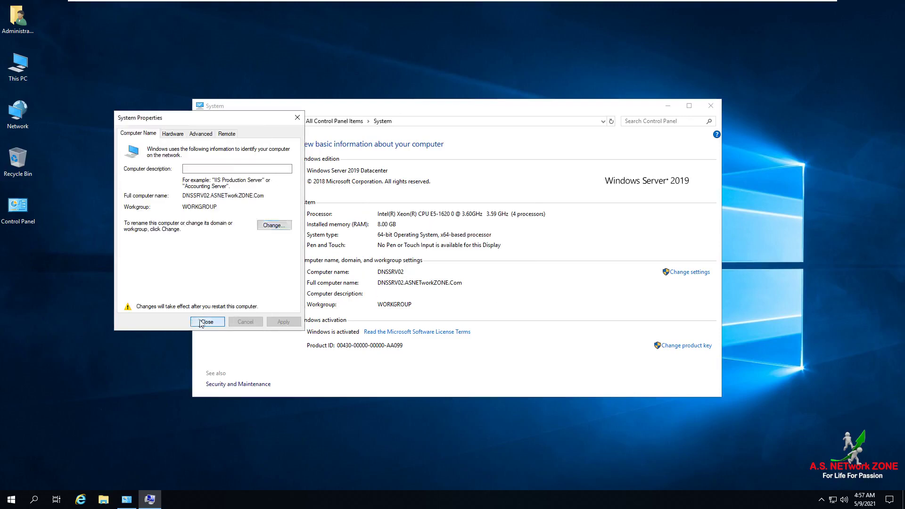
left_click(204, 320)
left_click(451, 259)
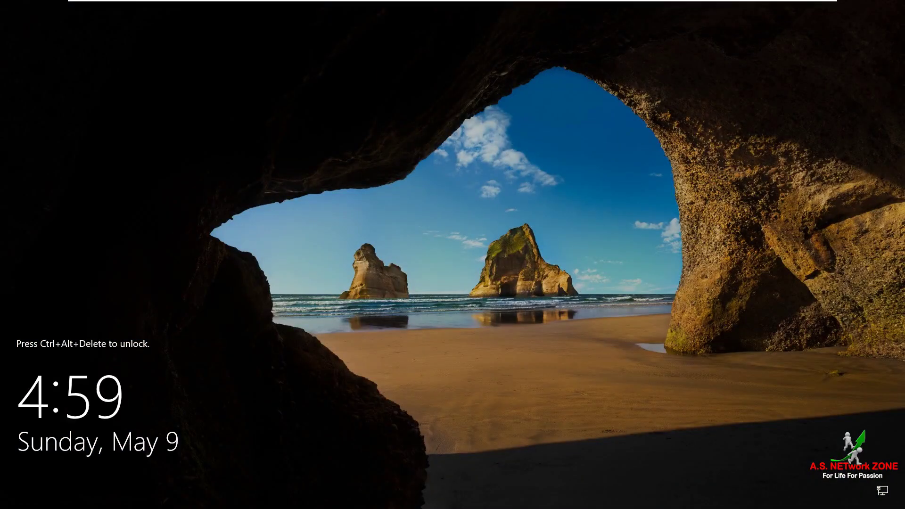
- Unlock DNSSRV02 and start adding roles with a role-based installation, choosing DNSSRV02 from the server pool as the destination
key("ctrl+alt+Delete")
key("Escape")
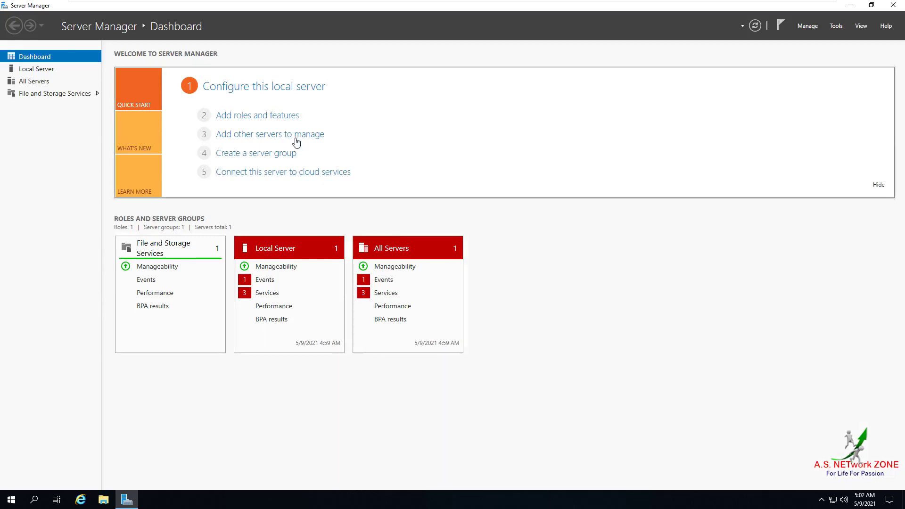
left_click(276, 117)
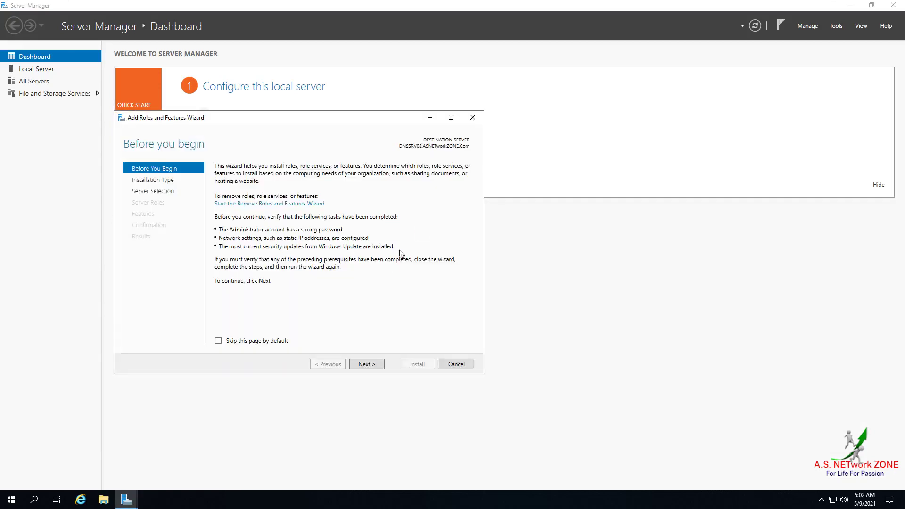
left_click(367, 364)
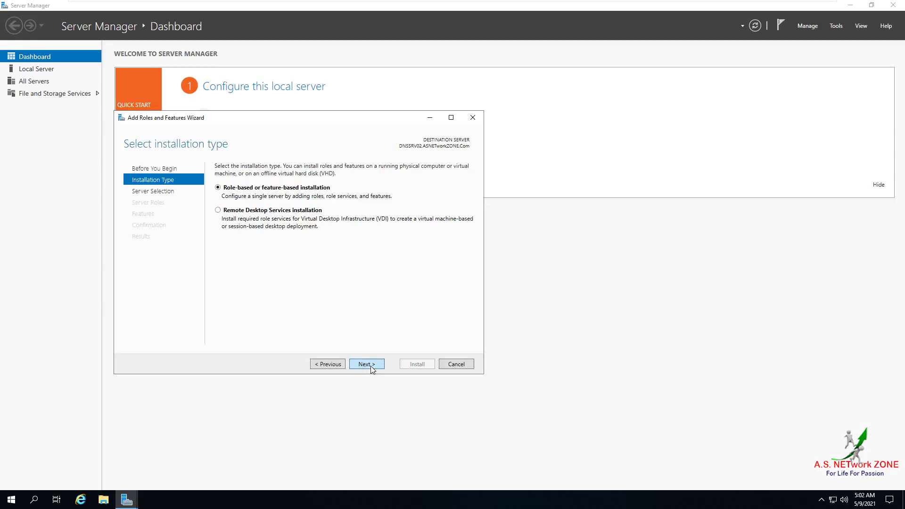
left_click(367, 364)
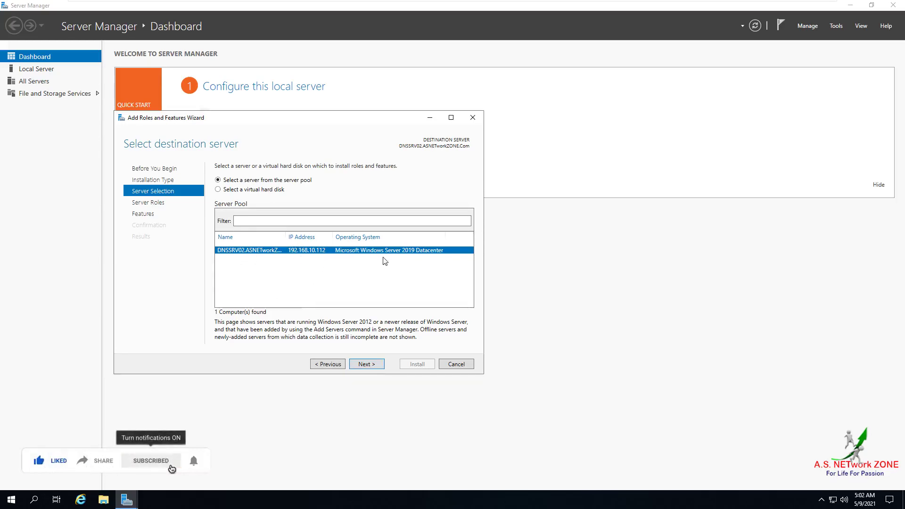
left_click(366, 364)
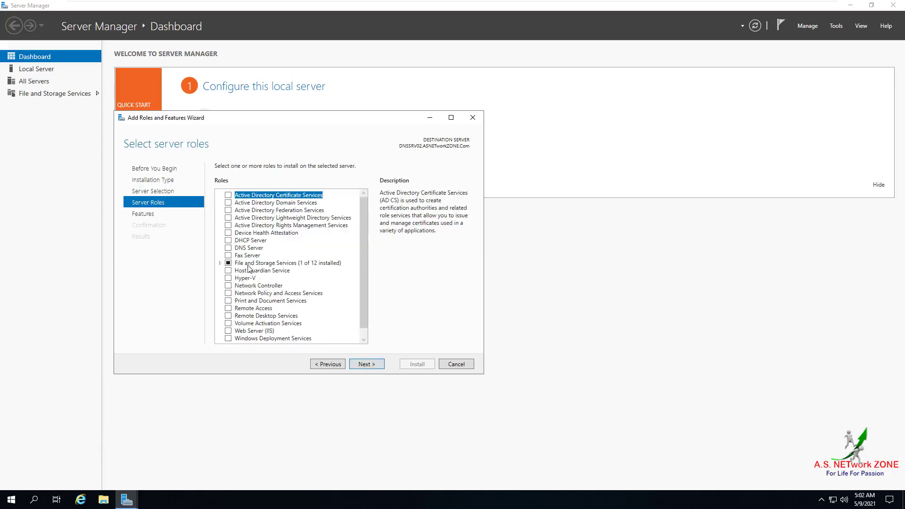
- Install the DNS Server role with its management tools on DNSSRV02 and close Server Manager
left_click(229, 247)
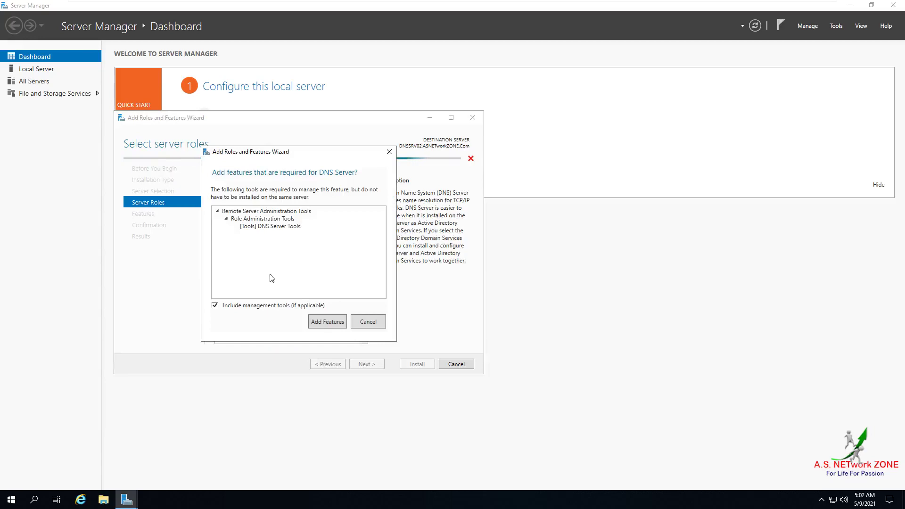
left_click(326, 322)
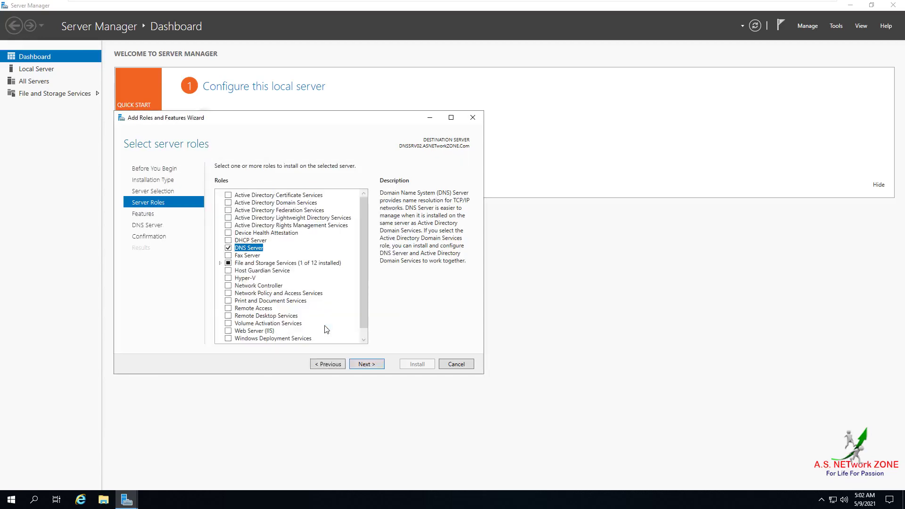
left_click(364, 366)
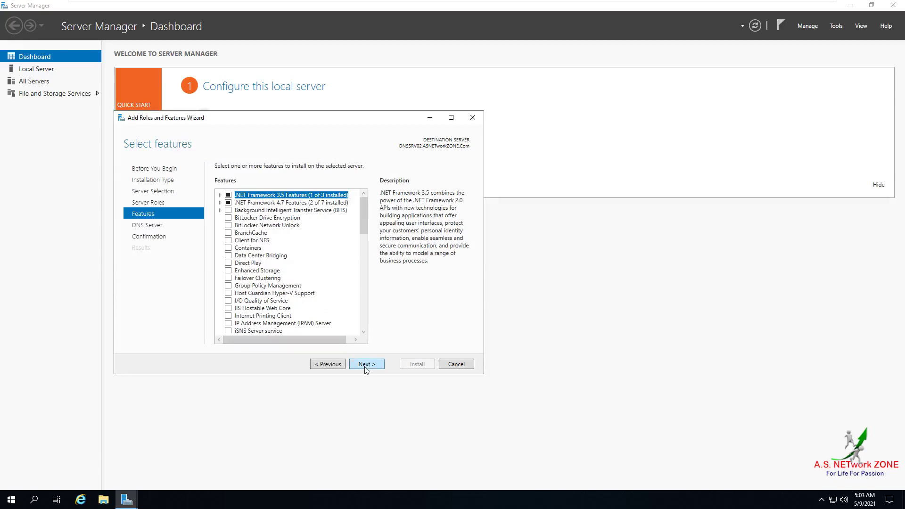
left_click(366, 368)
left_click(365, 366)
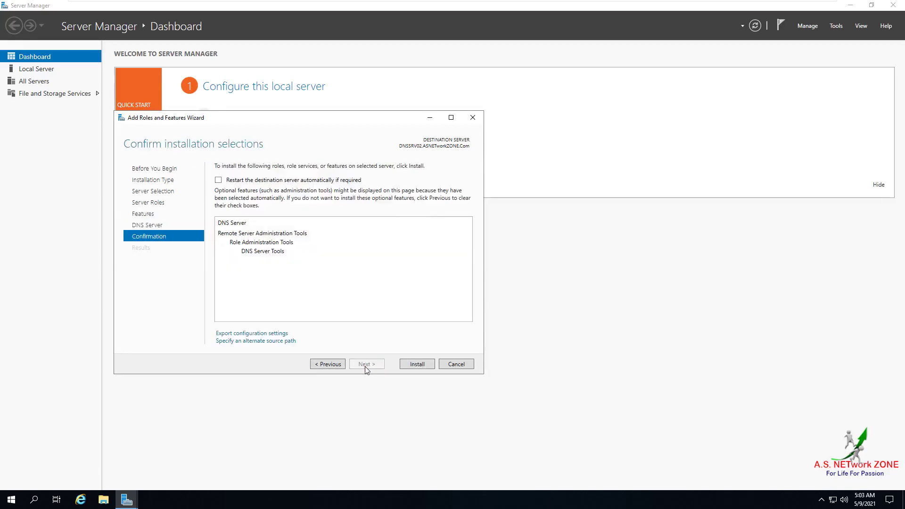
left_click(407, 367)
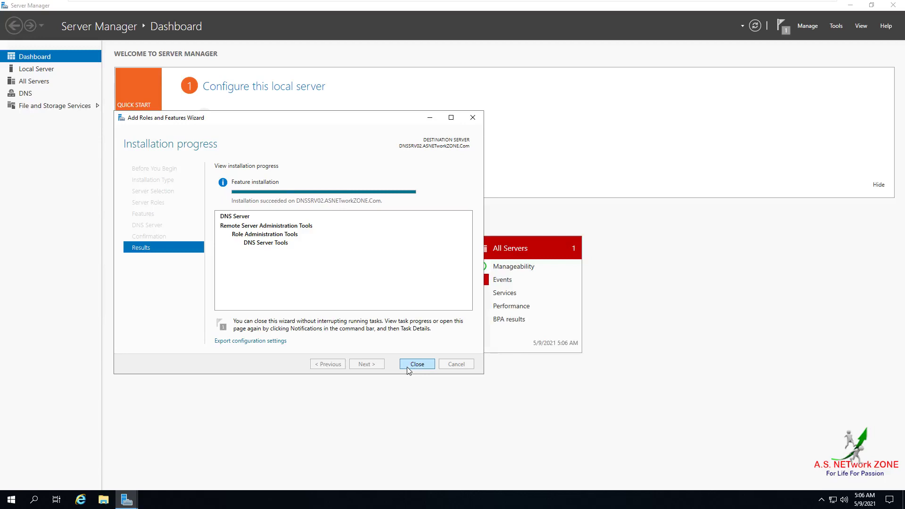
left_click(417, 364)
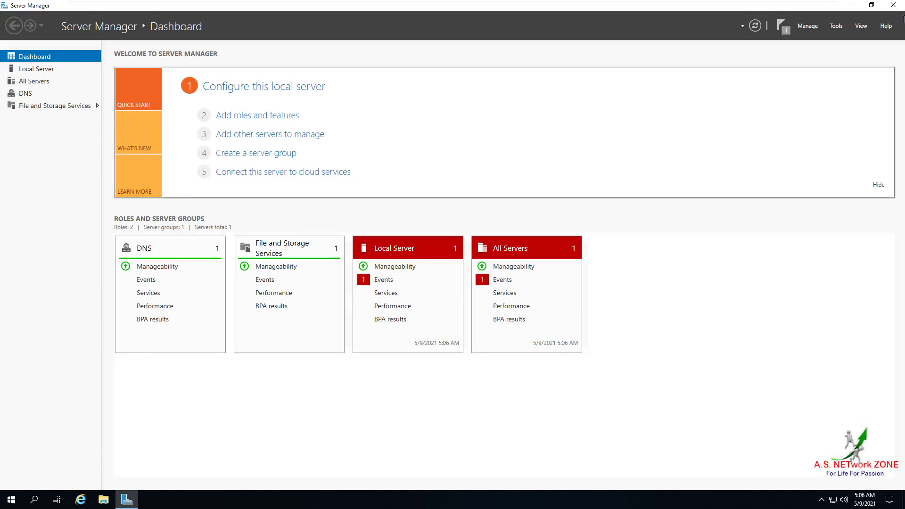
left_click(888, 9)
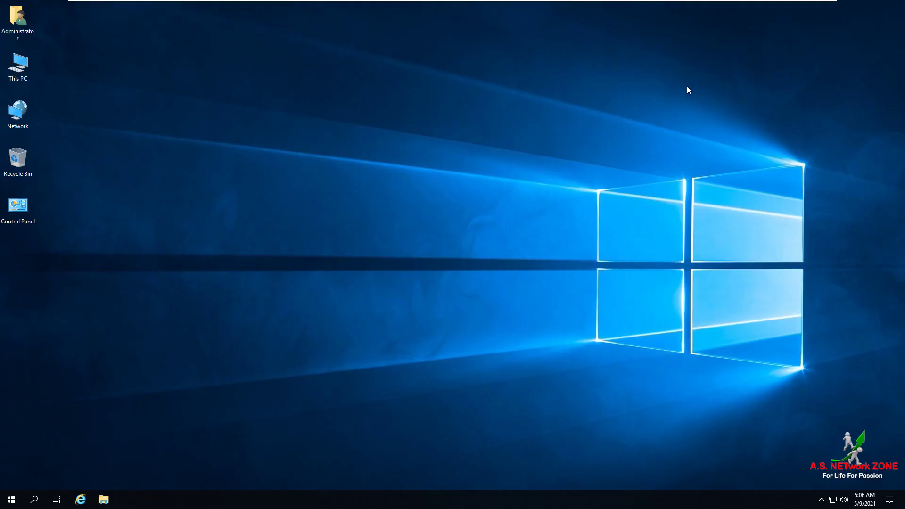
- Open DNS Manager maximised, expand DNSSRV02 to look through its folders, and widen the console tree
left_click(12, 500)
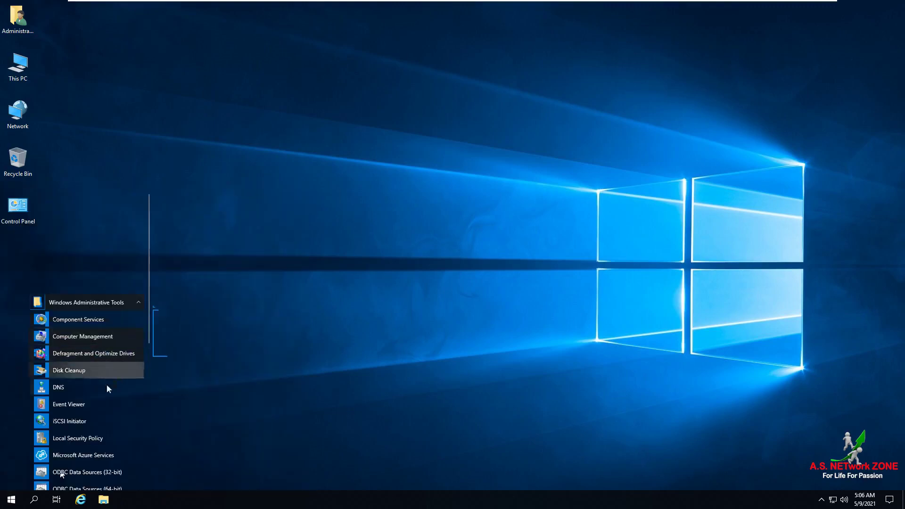
left_click(106, 387)
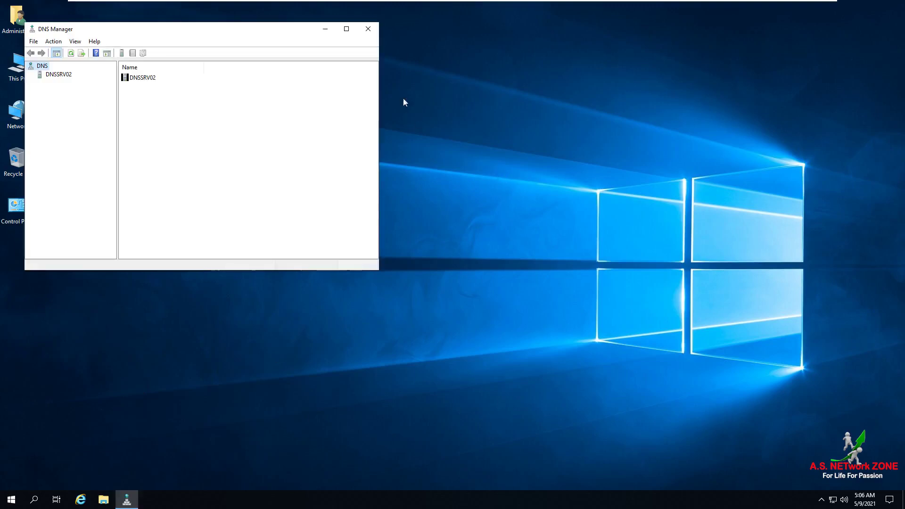
left_click(347, 29)
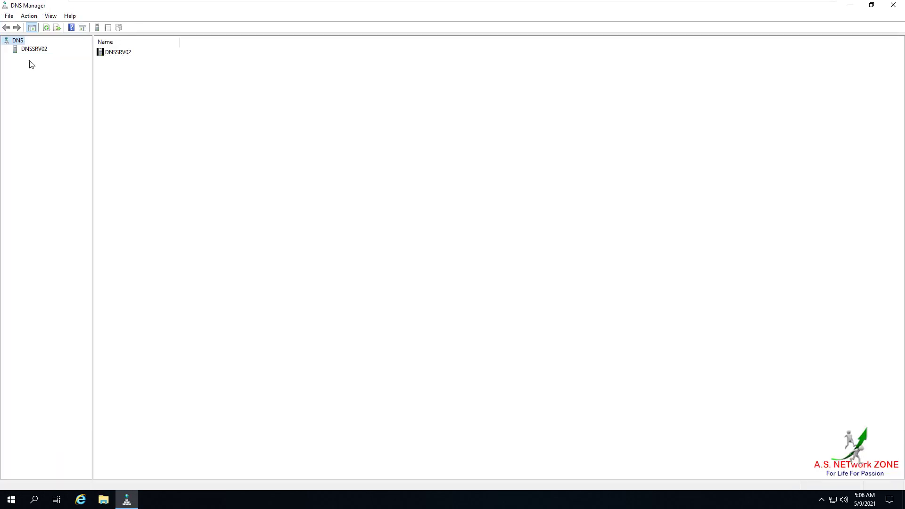
left_click(16, 51)
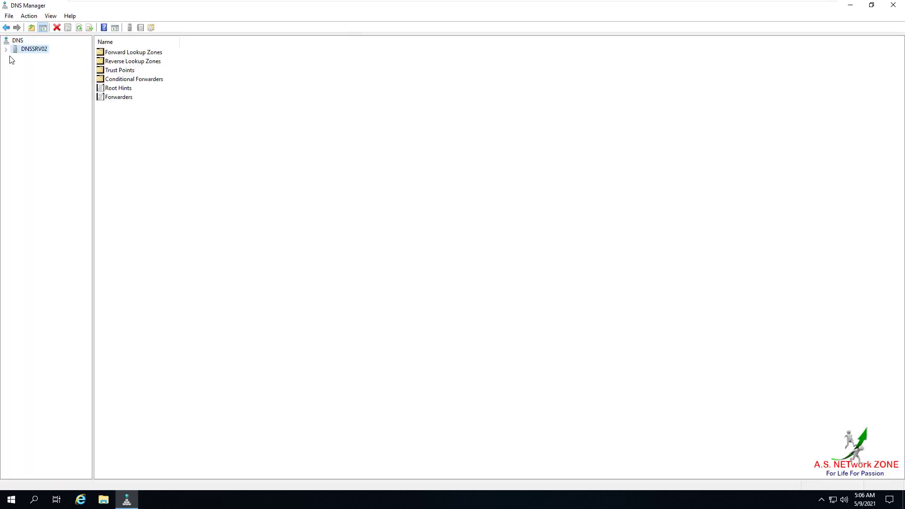
left_click(5, 49)
left_click(30, 58)
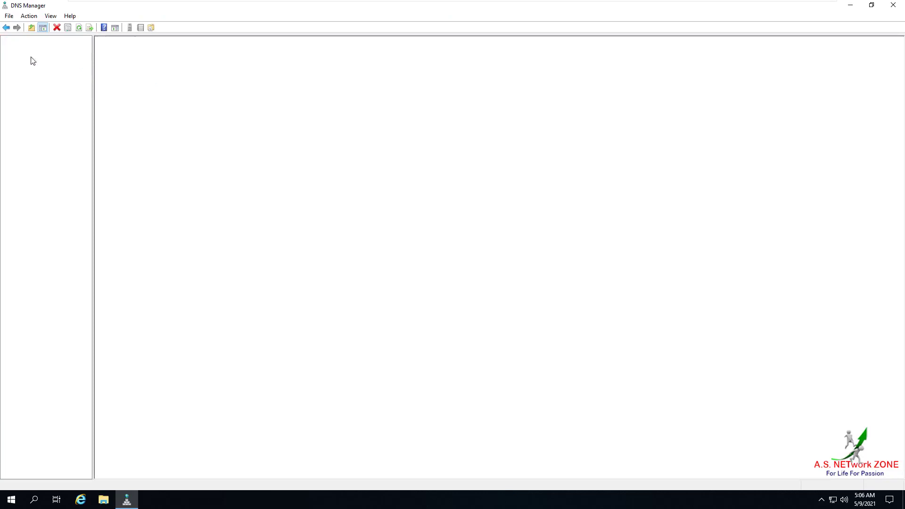
left_click(33, 66)
left_click(35, 75)
left_click(34, 84)
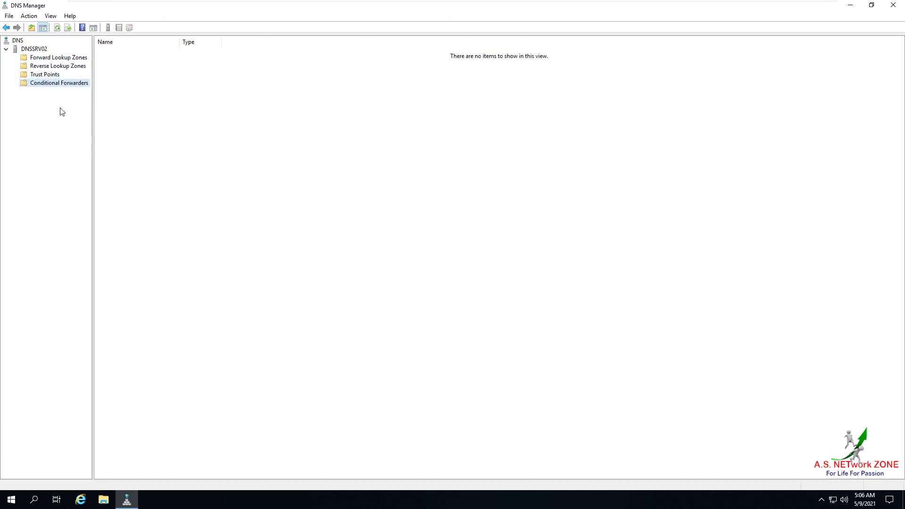
left_click_drag(92, 142, 148, 145)
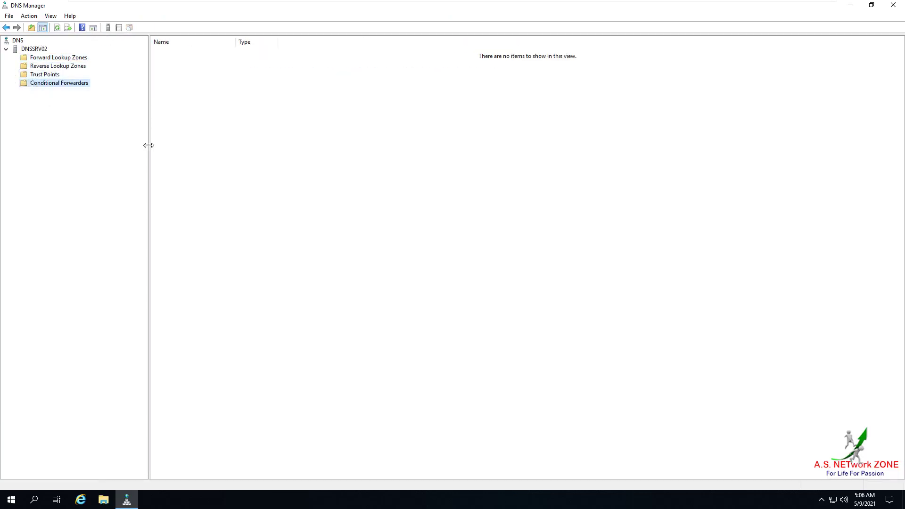
- Start a new forward lookup zone on DNSSRV02 as a secondary zone named ASNETworkZONE.Com
left_click(80, 58)
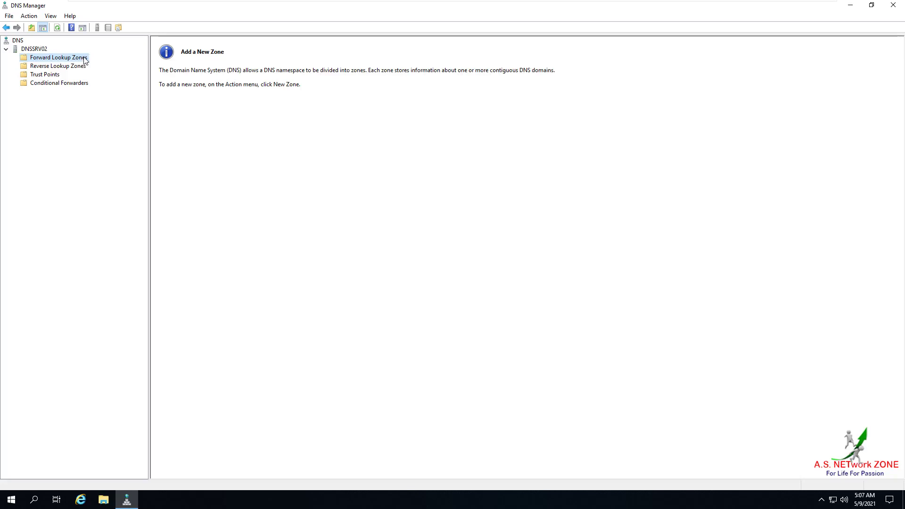
right_click(84, 59)
left_click(99, 63)
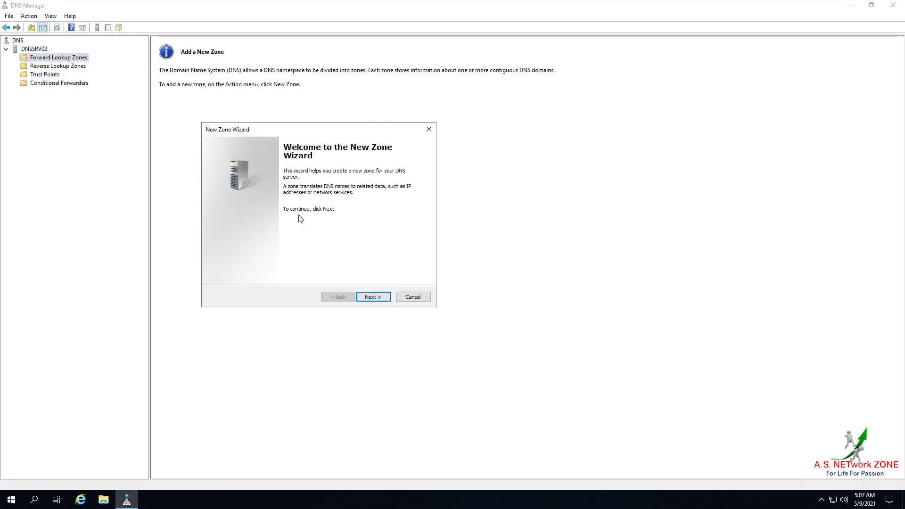
left_click(382, 300)
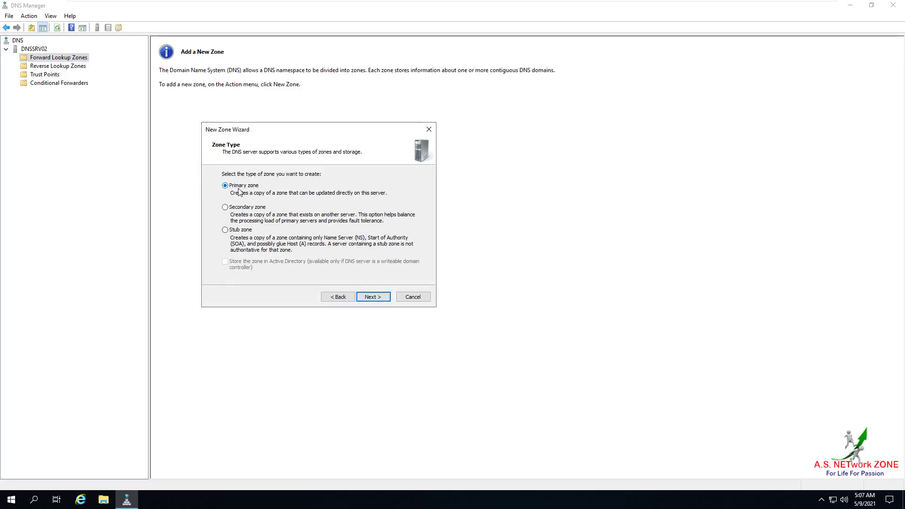
left_click(248, 209)
left_click(369, 298)
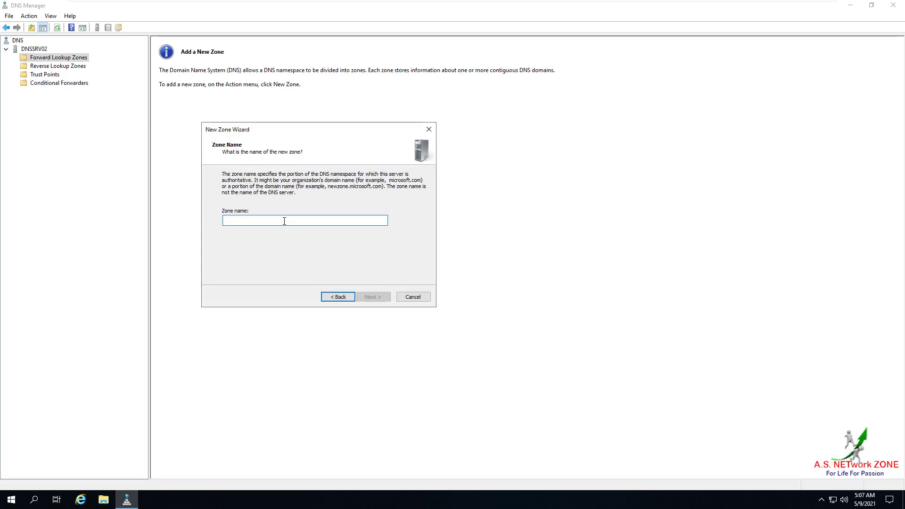
type("ASNE")
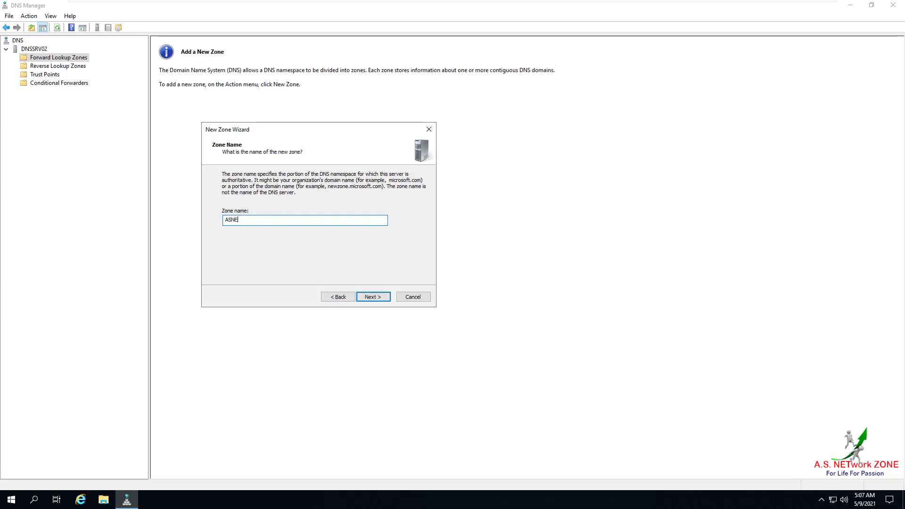
type("TworkZONE.Com")
left_click(368, 296)
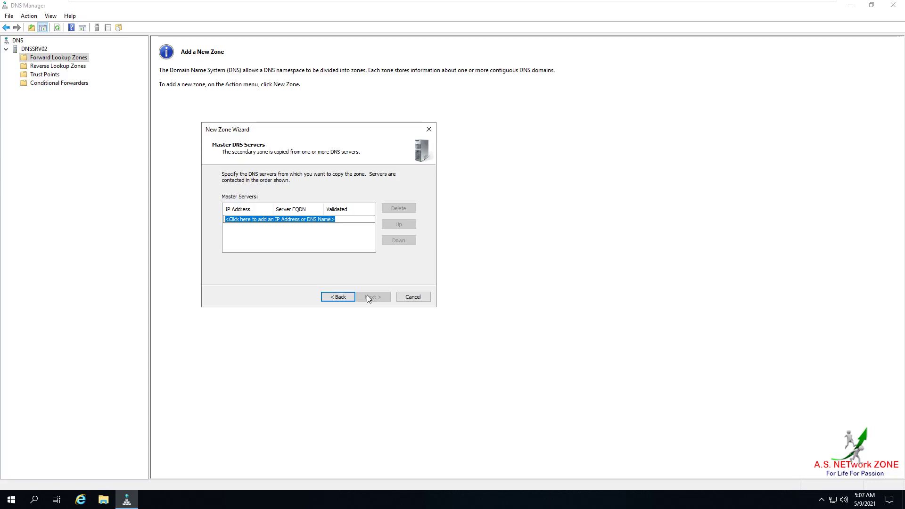
- Add 192.168.10.111 as the master DNS server, finish creating the secondary forward zone and open it
type("19")
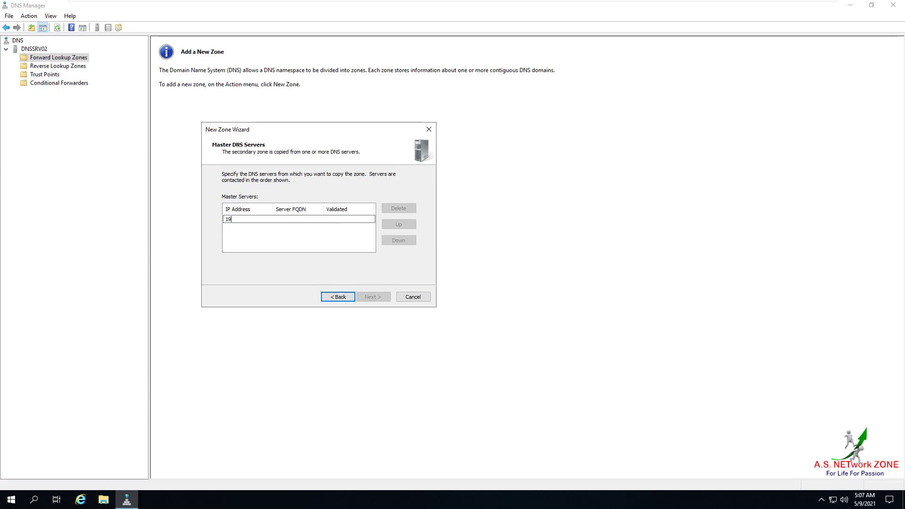
type("2.168.10.111")
left_click(332, 244)
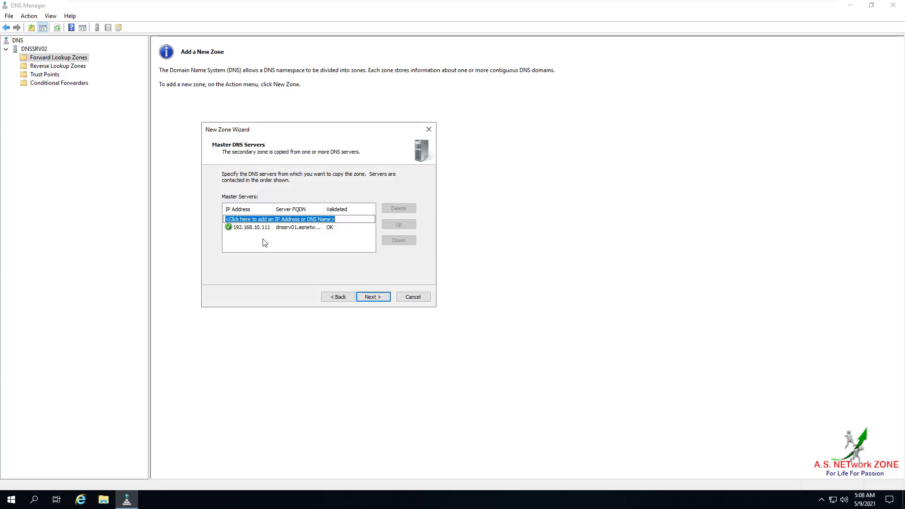
left_click(375, 299)
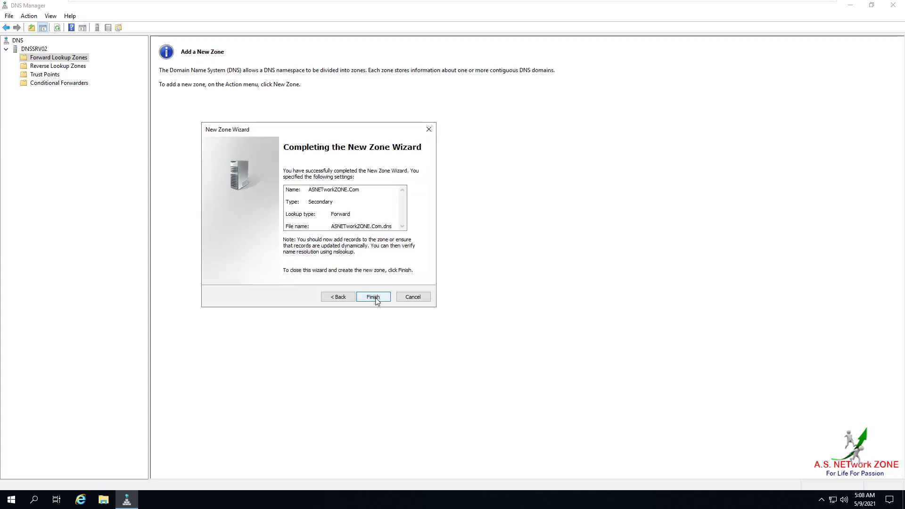
left_click(373, 297)
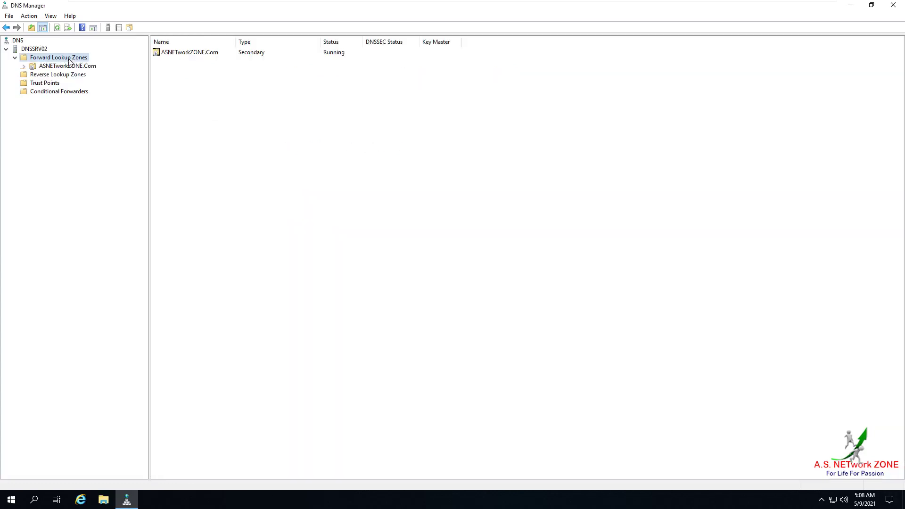
left_click(71, 66)
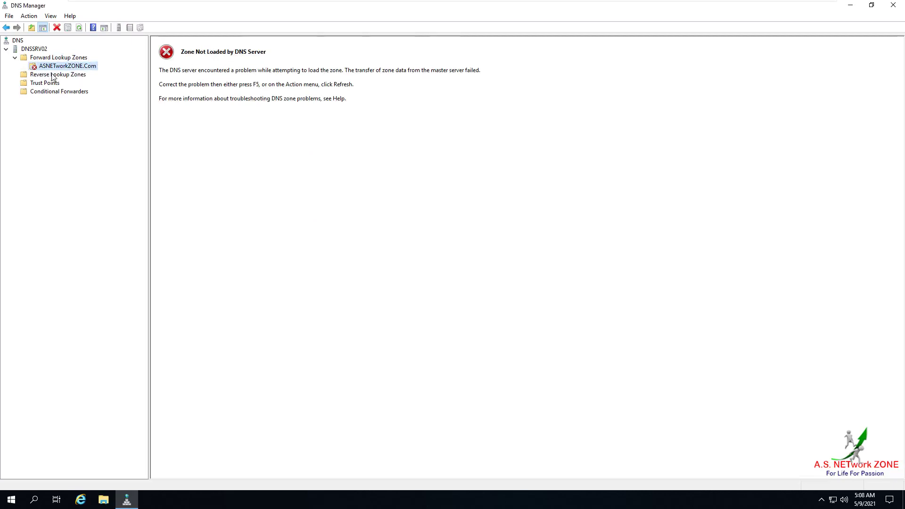
- Start a new reverse lookup zone on DNSSRV02 as a secondary IPv4 zone with network ID 192.168.10
left_click(75, 74)
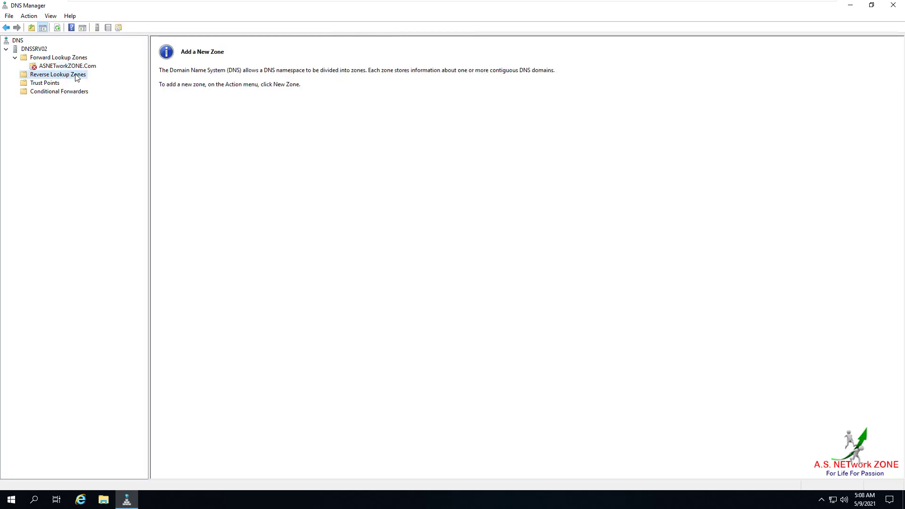
right_click(77, 74)
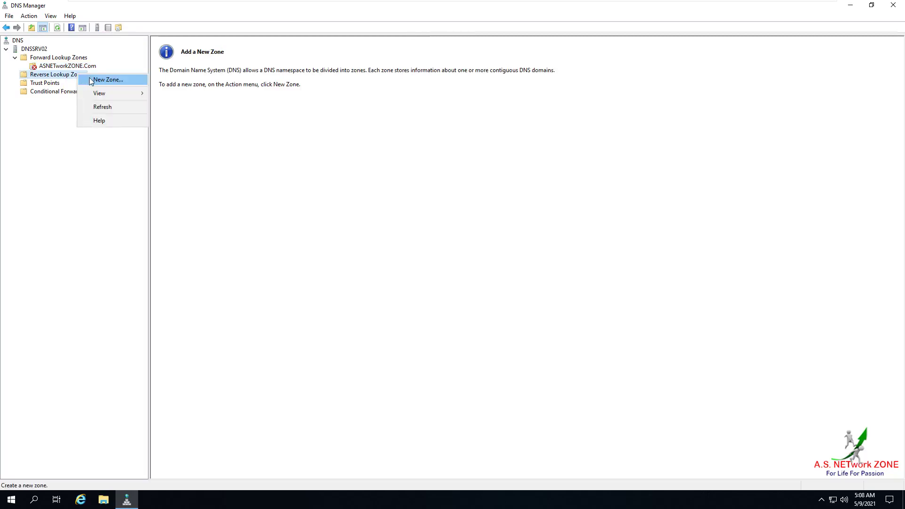
left_click(91, 80)
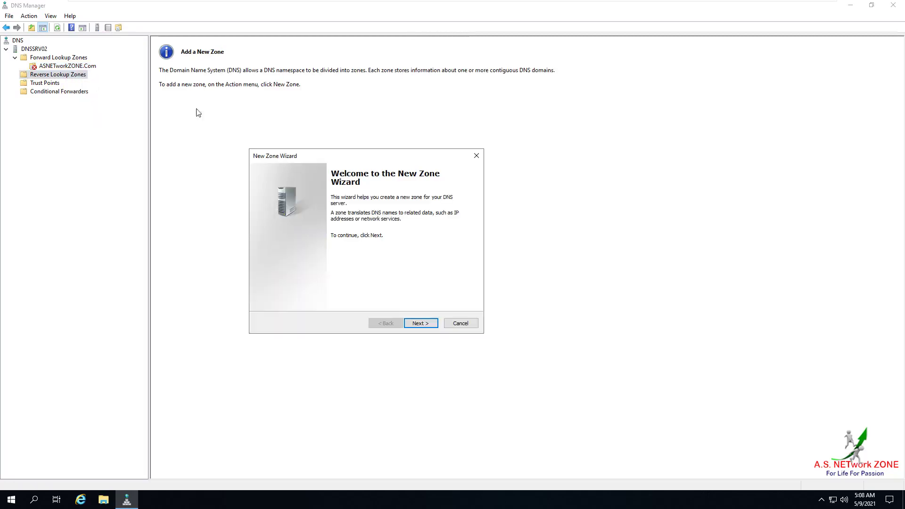
left_click(426, 324)
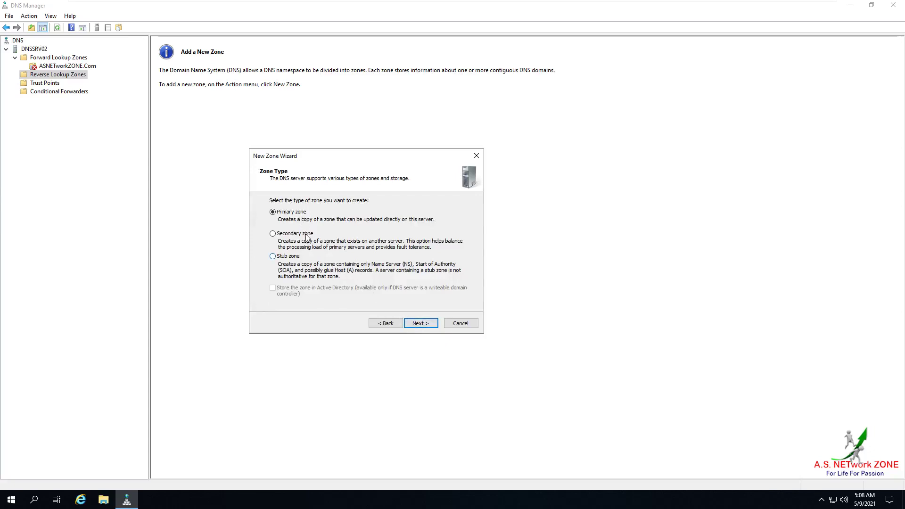
left_click(422, 327)
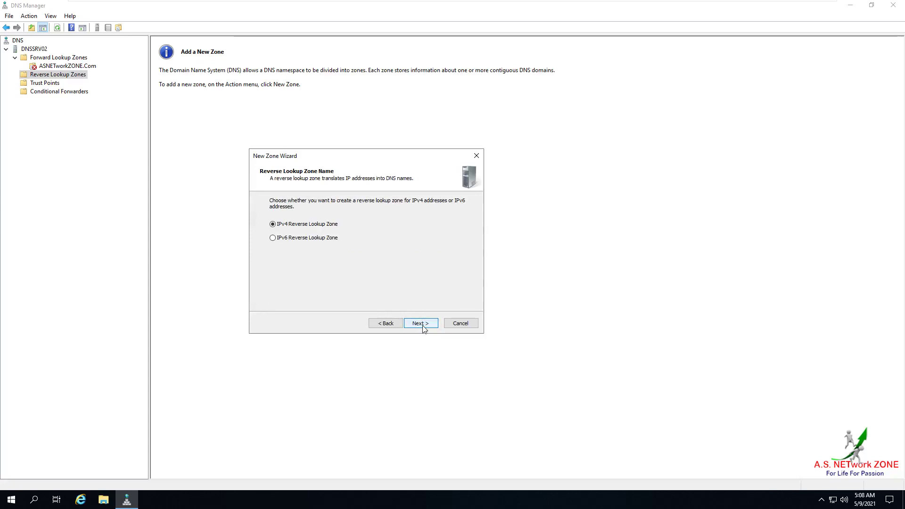
left_click(423, 327)
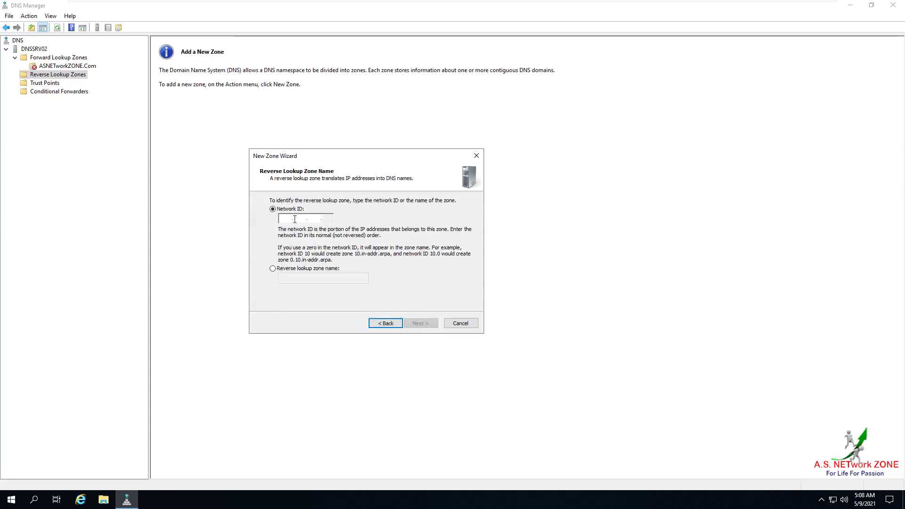
type("192.168.10.")
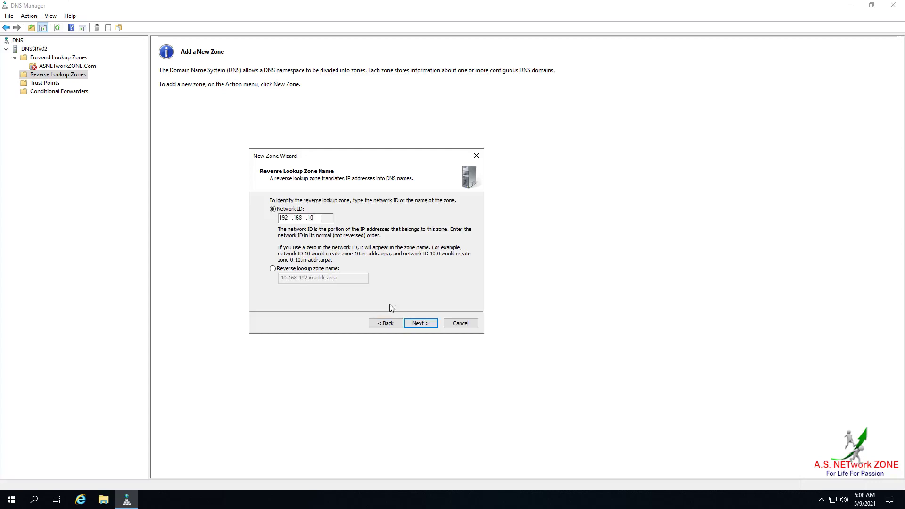
left_click(414, 322)
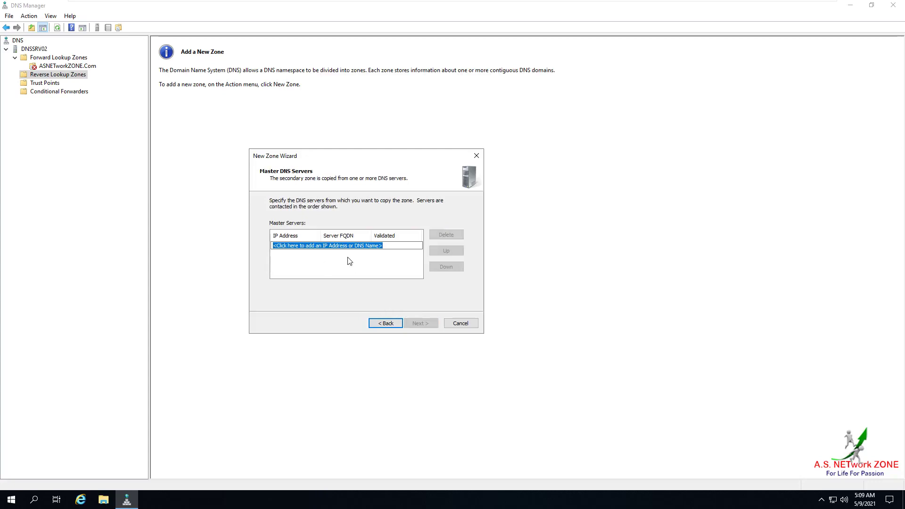
- Add 192.168.10.111 as the master DNS server, finish creating the secondary reverse zone and open it
type("192")
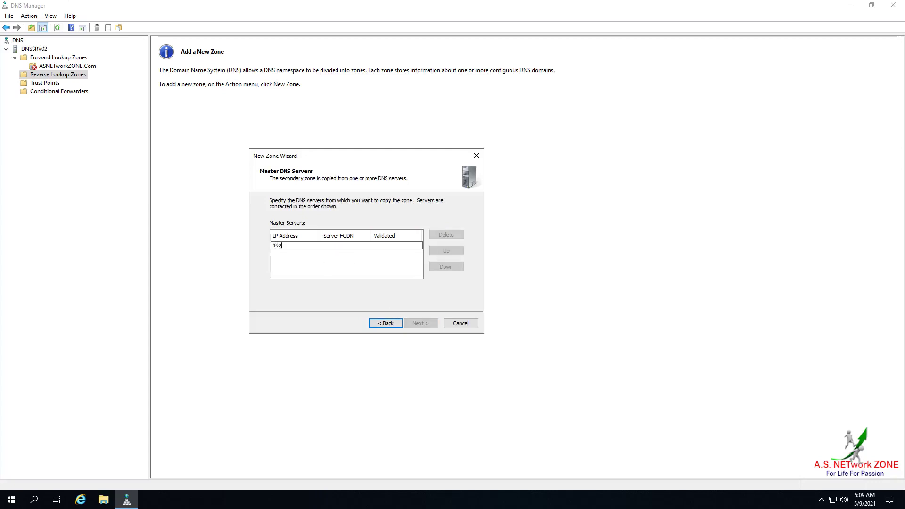
type(".168.10.111")
key("Return")
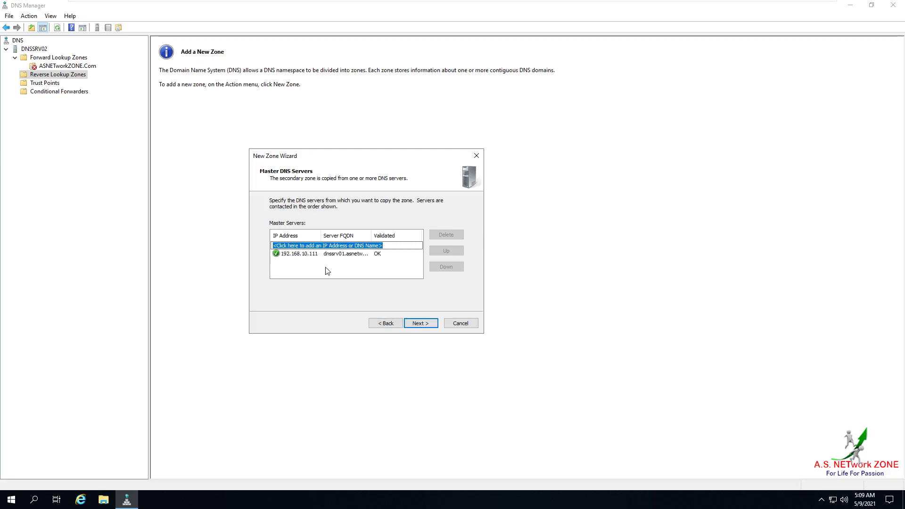
left_click(426, 324)
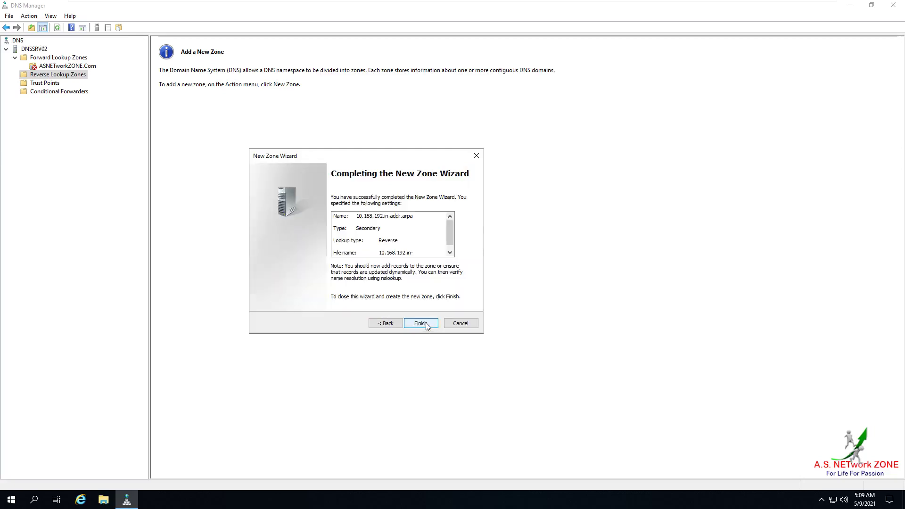
left_click(426, 324)
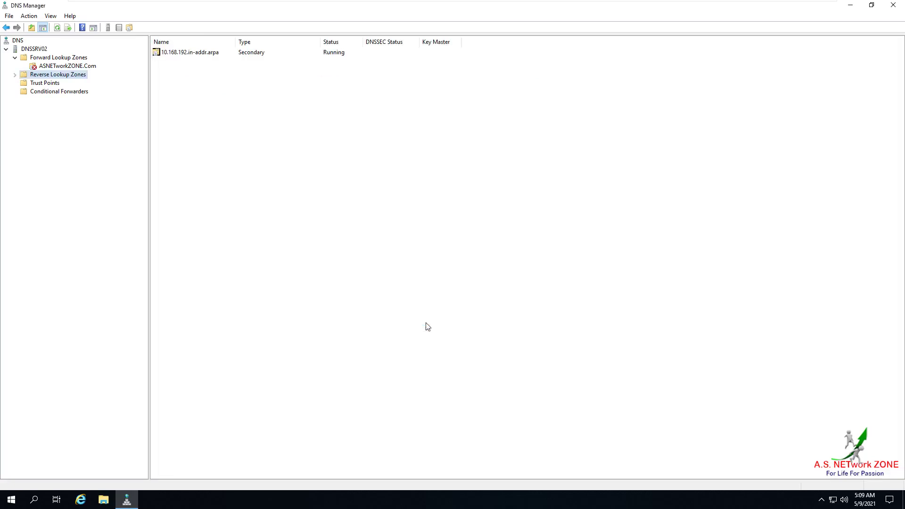
double_click(56, 77)
left_click(65, 83)
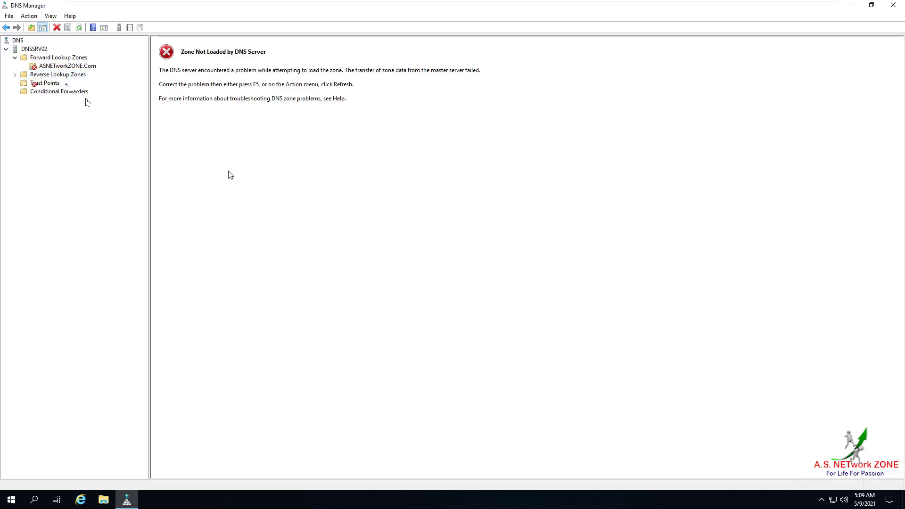
- Restart the DNS service on DNSSRV02 and recheck the secondary forward and reverse lookup zones
right_click(44, 50)
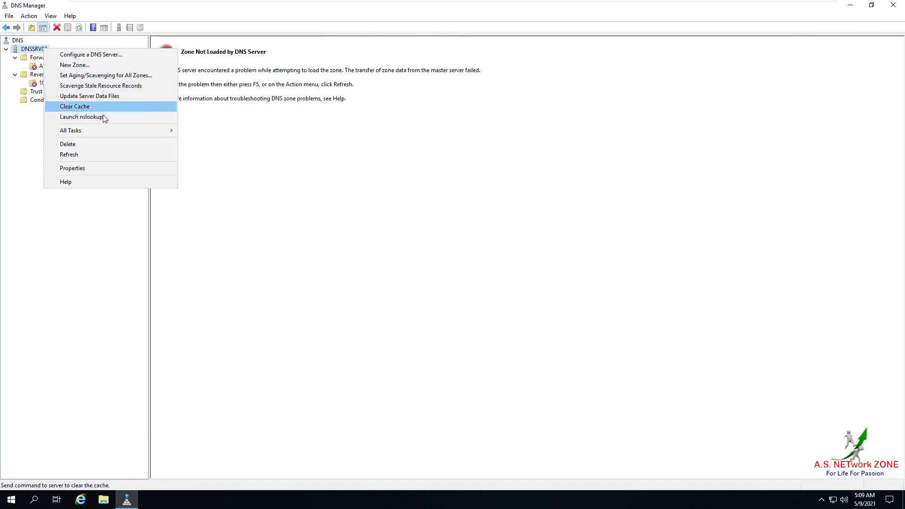
mouse_move(113, 128)
left_click(210, 231)
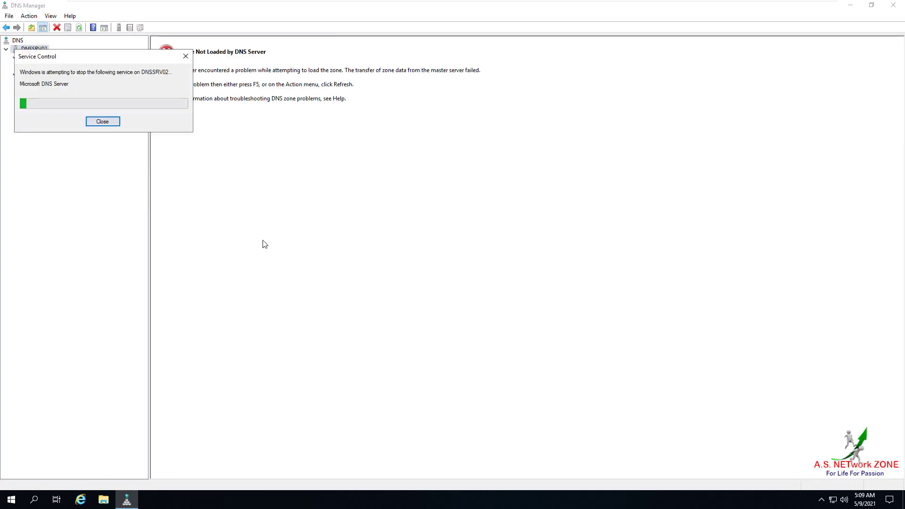
left_click(63, 84)
left_click(73, 67)
left_click(81, 84)
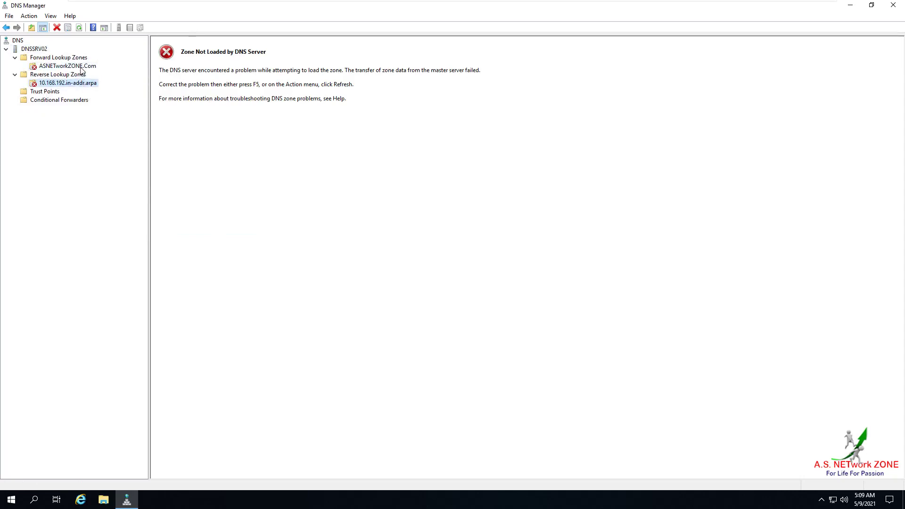
left_click(80, 67)
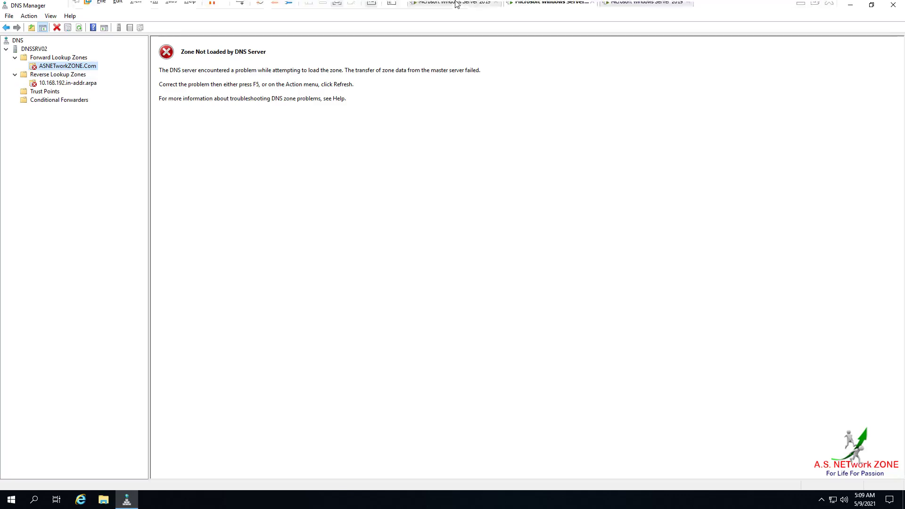
- Switch to DNSSRV01 and restrict zone transfers of the ASNETworkZONE.Com forward zone to explicitly specified servers
left_click(456, 6)
left_click(128, 499)
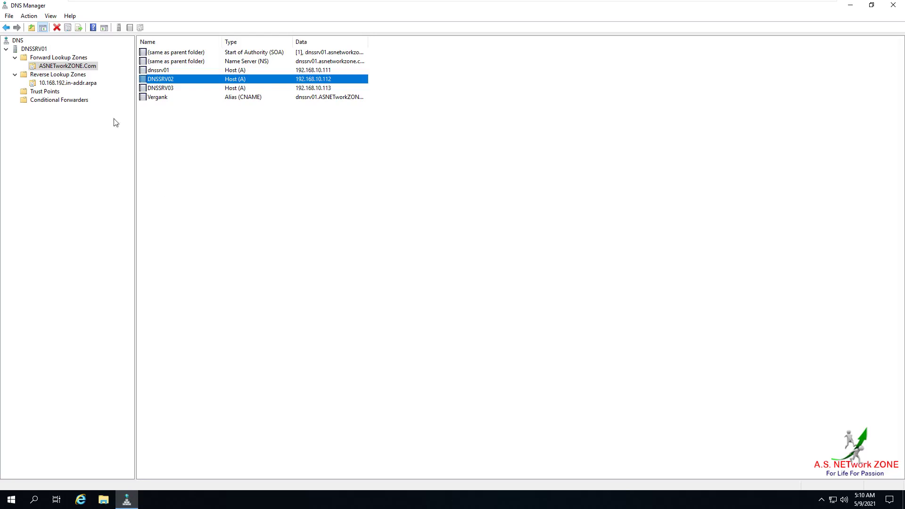
left_click(93, 69)
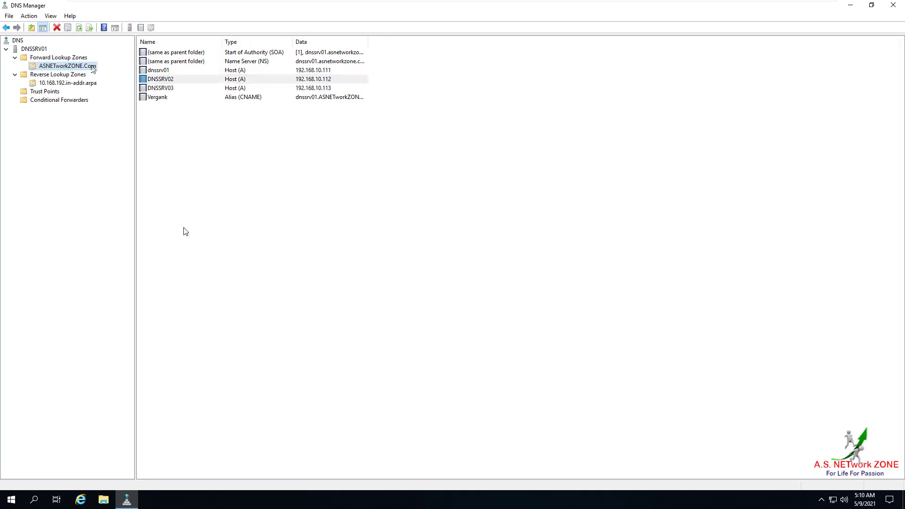
right_click(92, 69)
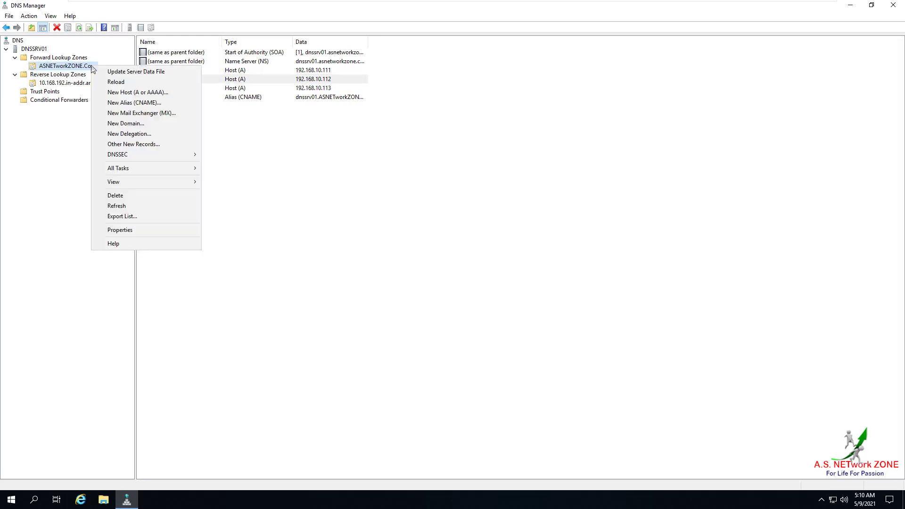
left_click(141, 231)
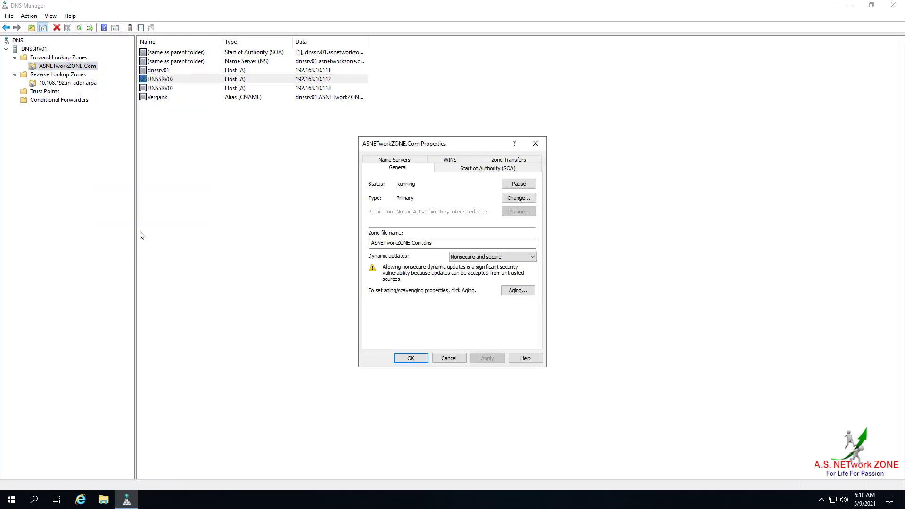
left_click(510, 163)
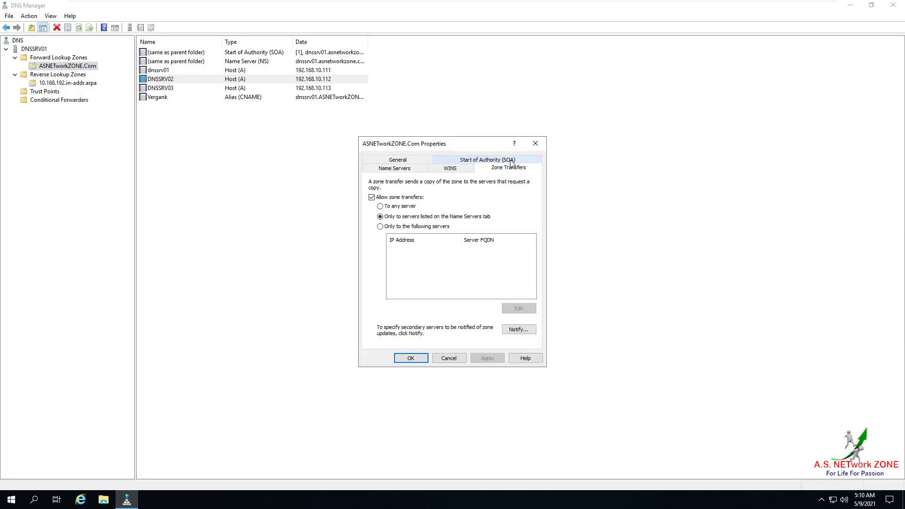
left_click(399, 228)
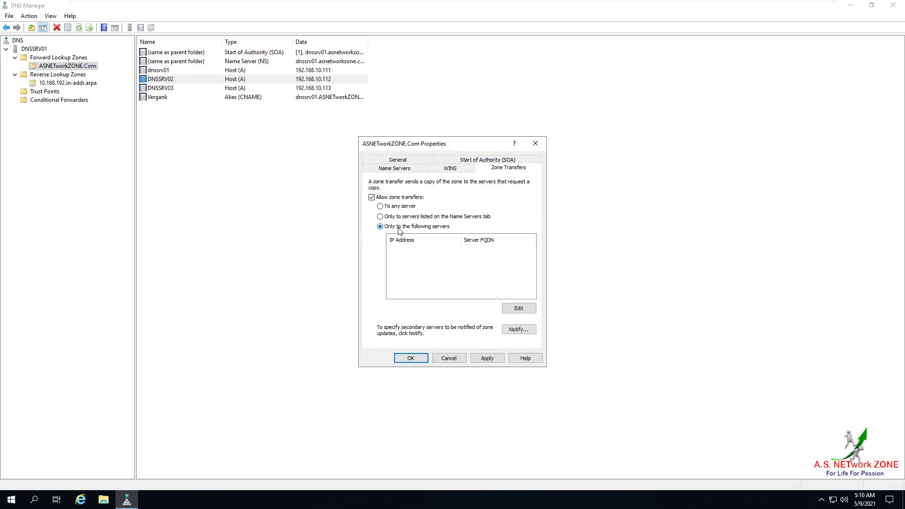
- Add 192.168.10.112 as the secondary server allowed to receive ASNETworkZONE.Com zone transfers
left_click(518, 311)
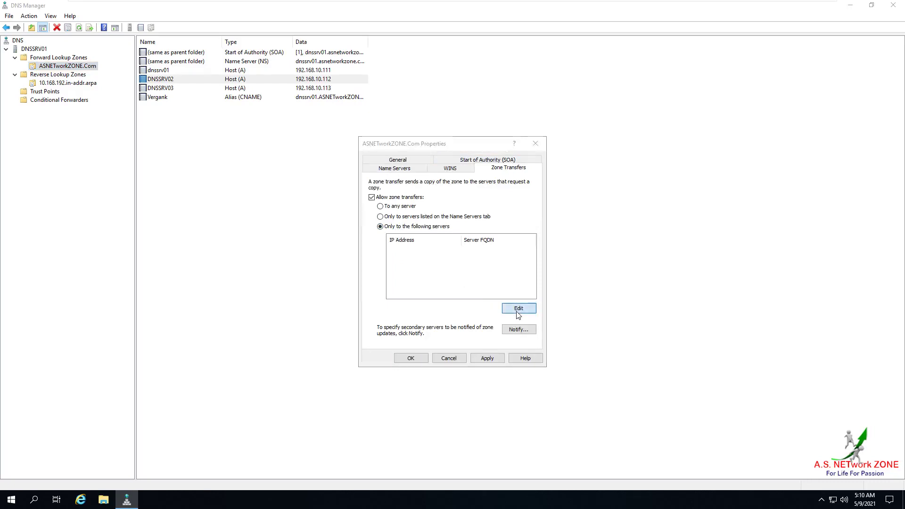
left_click(385, 226)
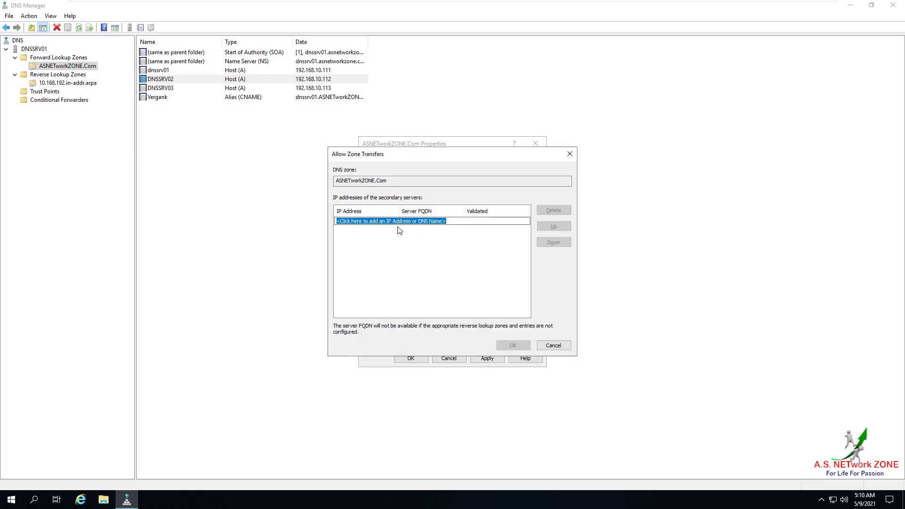
type("19")
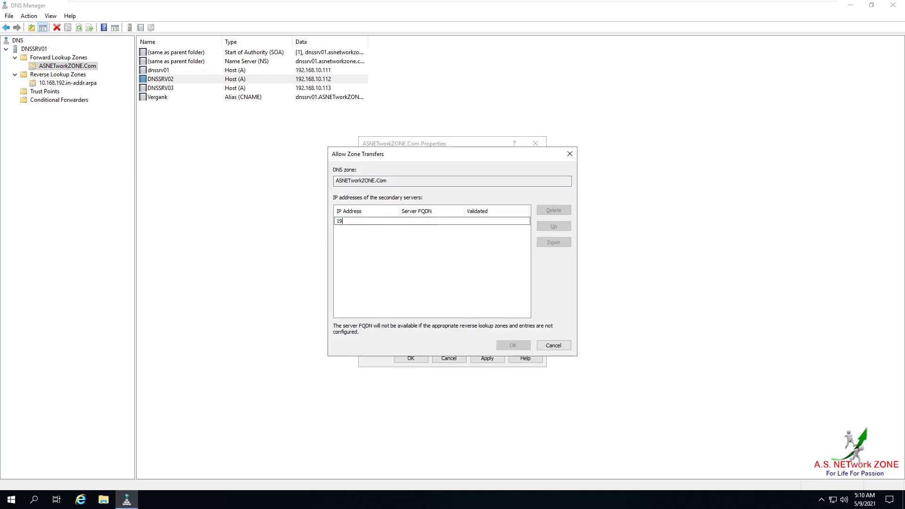
type("2.168.10.112")
key("Return")
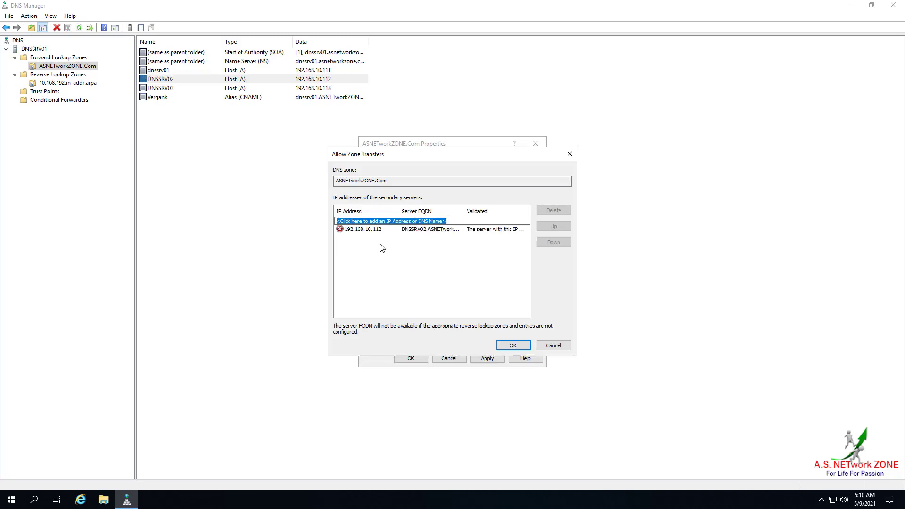
left_click(508, 345)
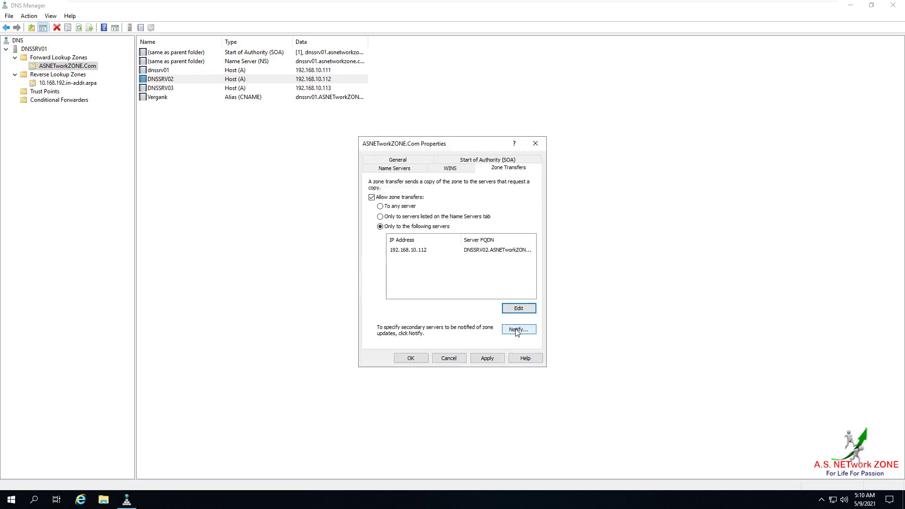
- Set automatic notification of zone changes to the specified server 192.168.10.112 and apply the ASNETworkZONE.Com zone properties
left_click(516, 330)
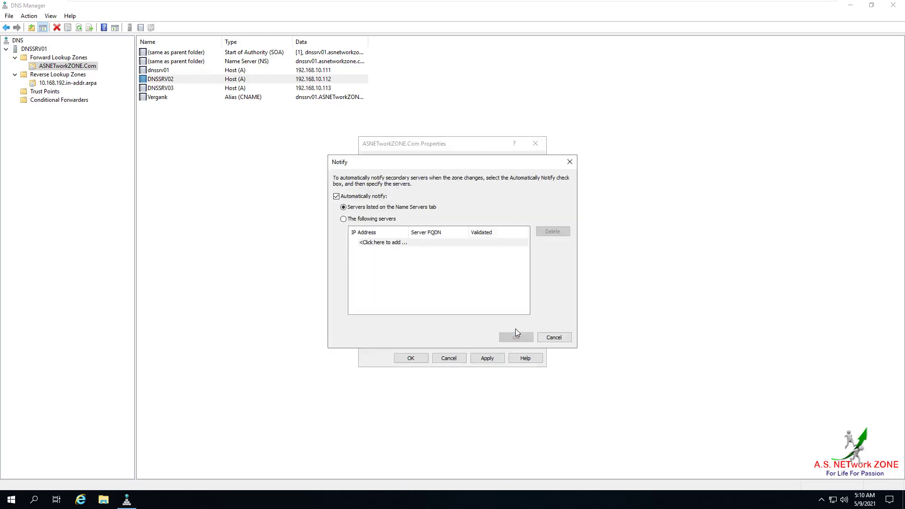
left_click(362, 220)
left_click(405, 242)
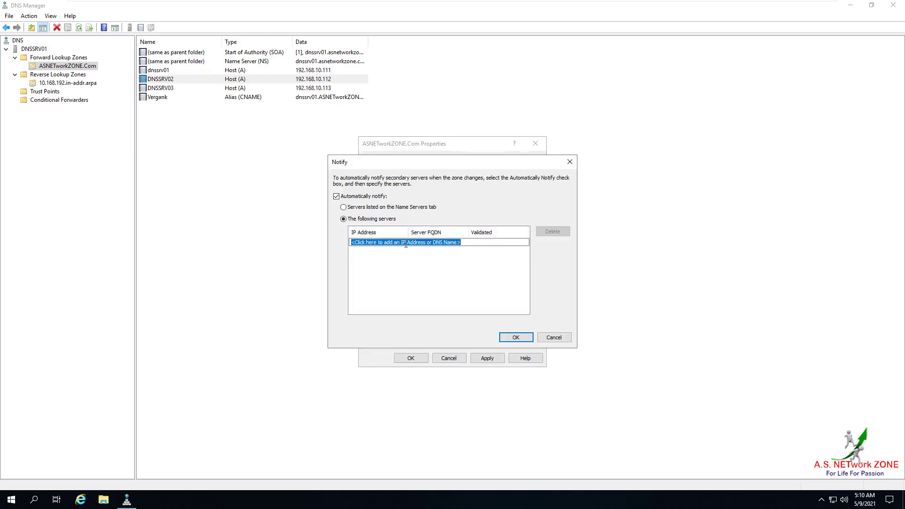
type("1")
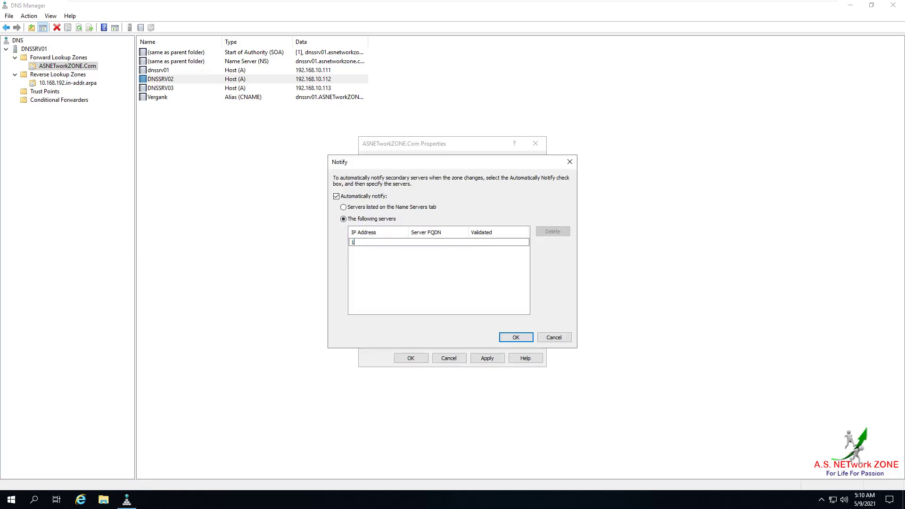
type("92.168.10.112")
key("Return")
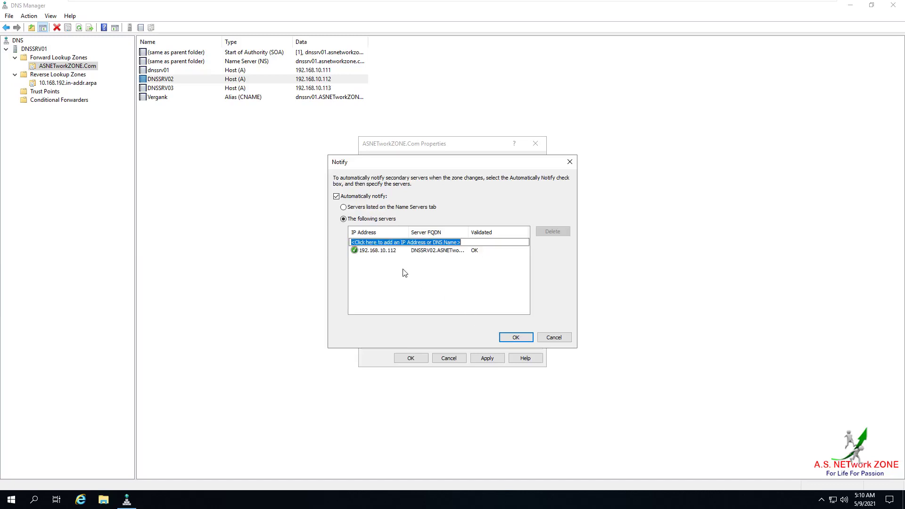
left_click(508, 337)
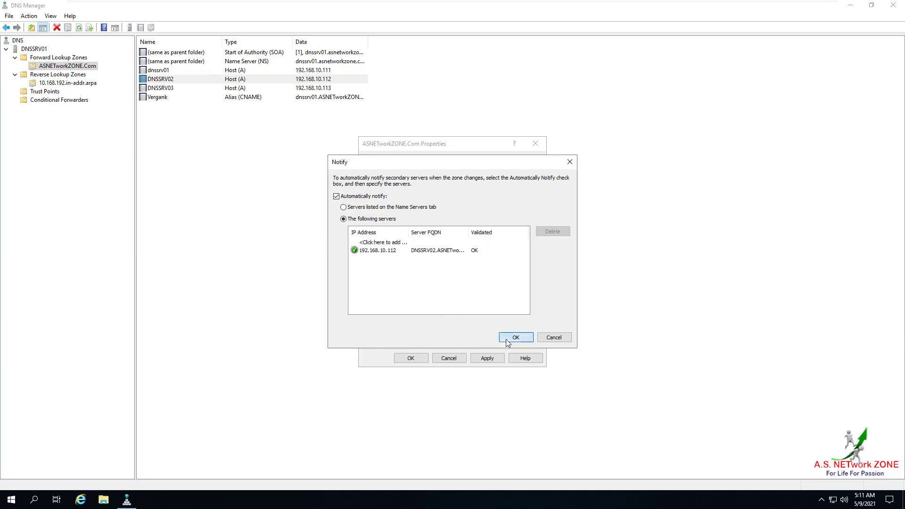
left_click(492, 361)
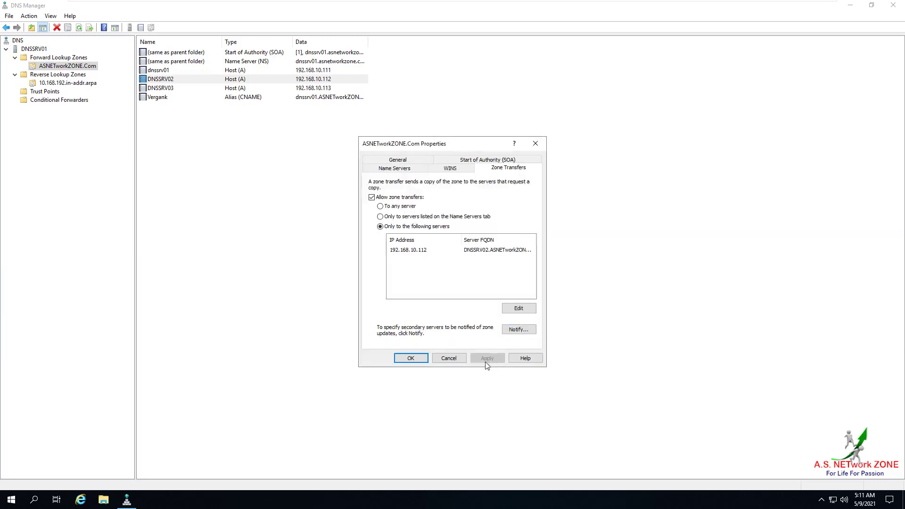
left_click(410, 359)
left_click(363, 315)
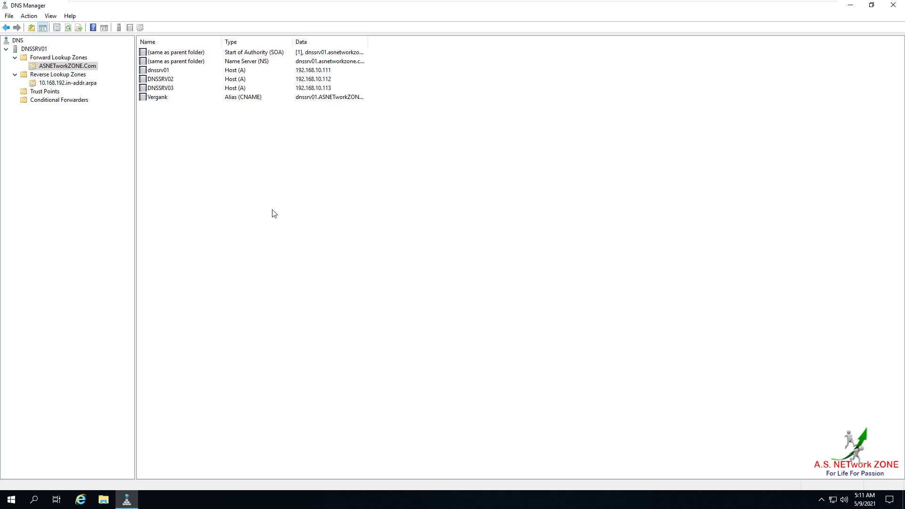
- Switch to DNSSRV02 and restart its DNS service to reload the secondary zones
left_click(574, 5)
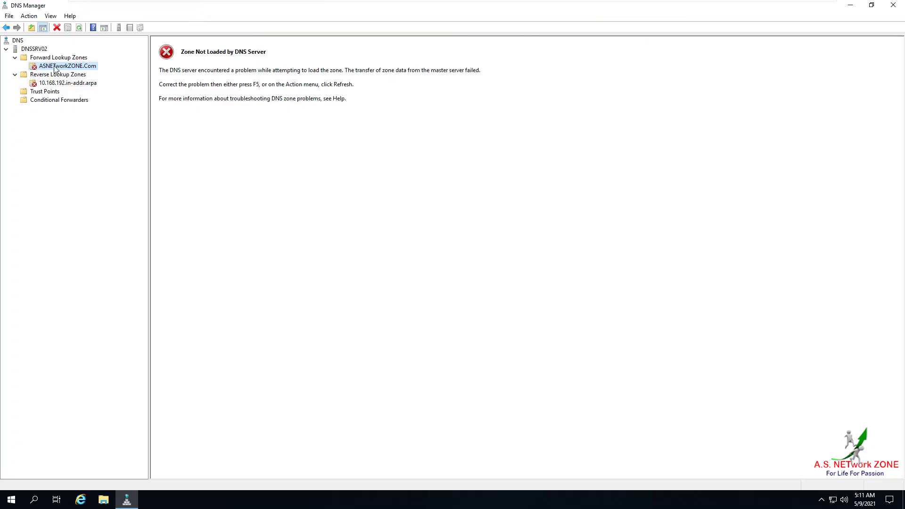
left_click(236, 169)
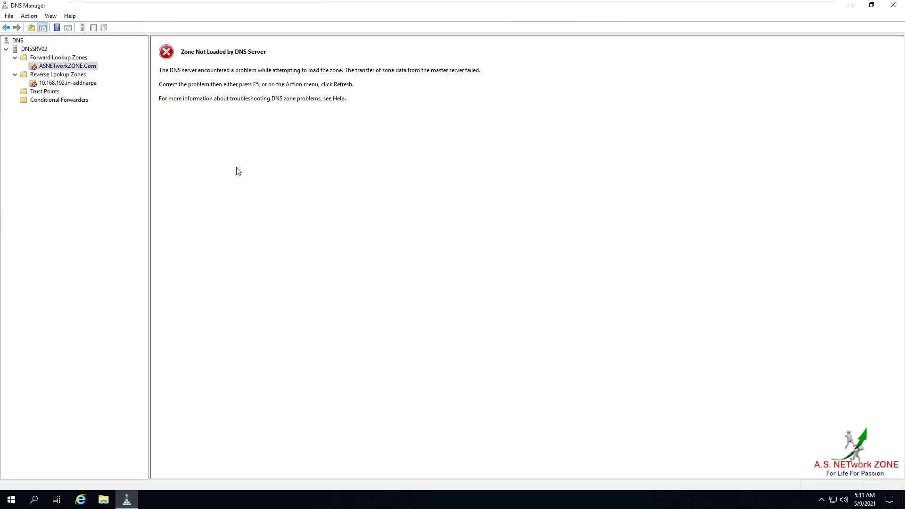
right_click(69, 65)
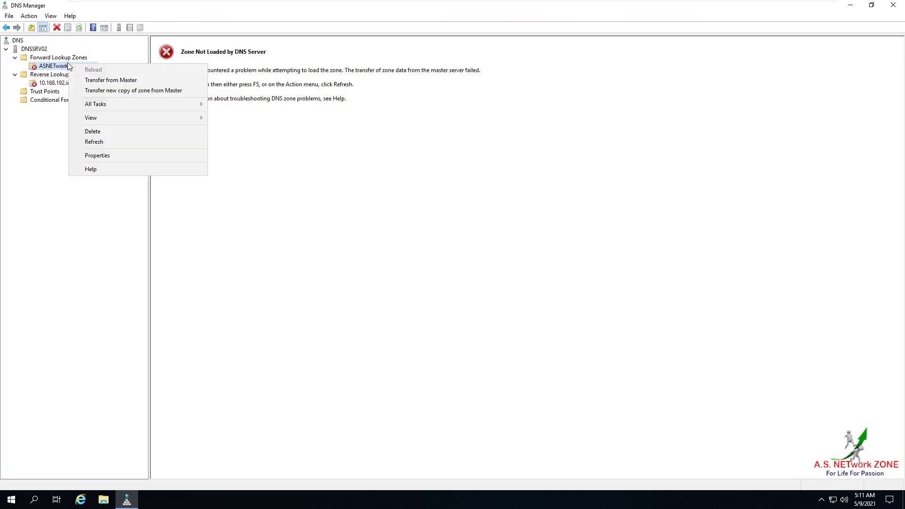
left_click(39, 49)
right_click(40, 49)
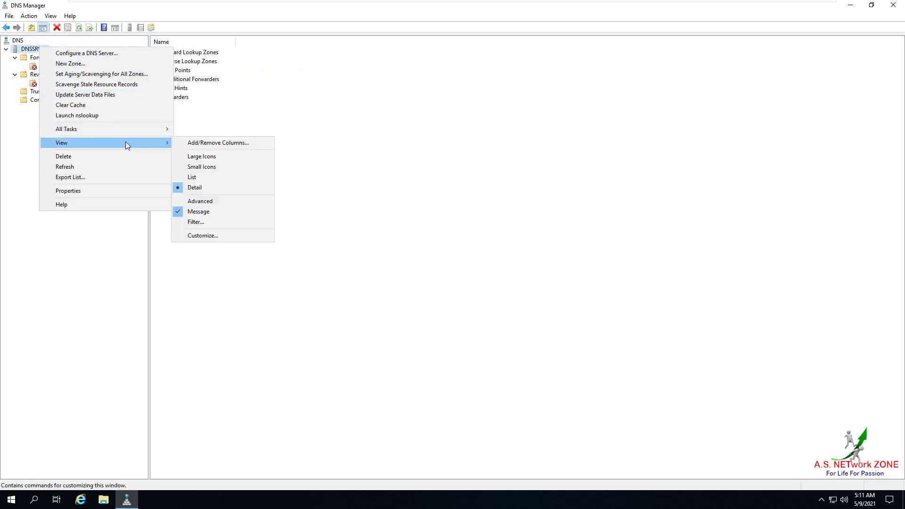
mouse_move(132, 132)
left_click(202, 225)
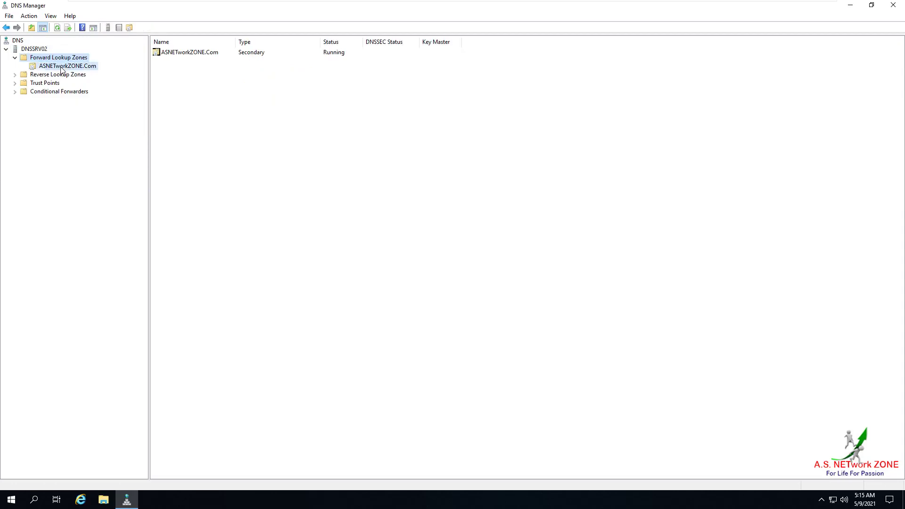
- Examine the records of the secondary ASNETworkZONE.Com forward zone and the status of the reverse lookup zone on DNSSRV02
left_click(63, 67)
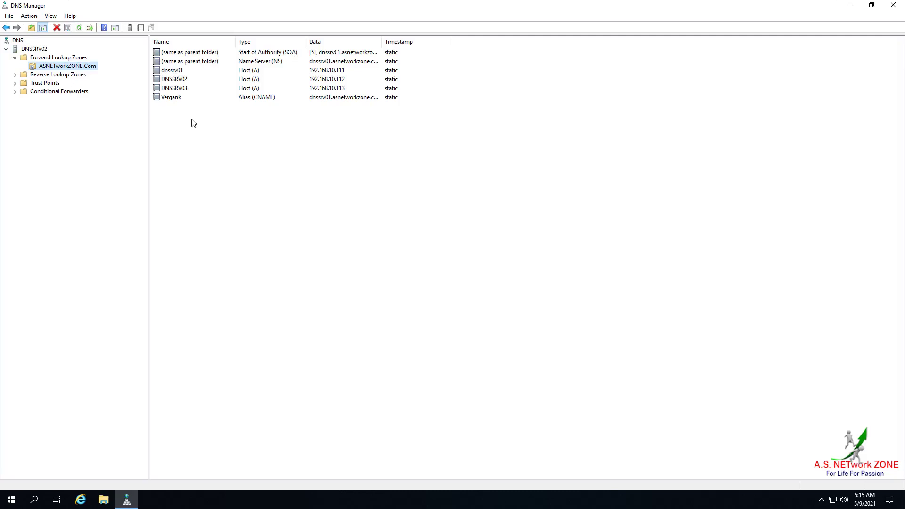
right_click(256, 189)
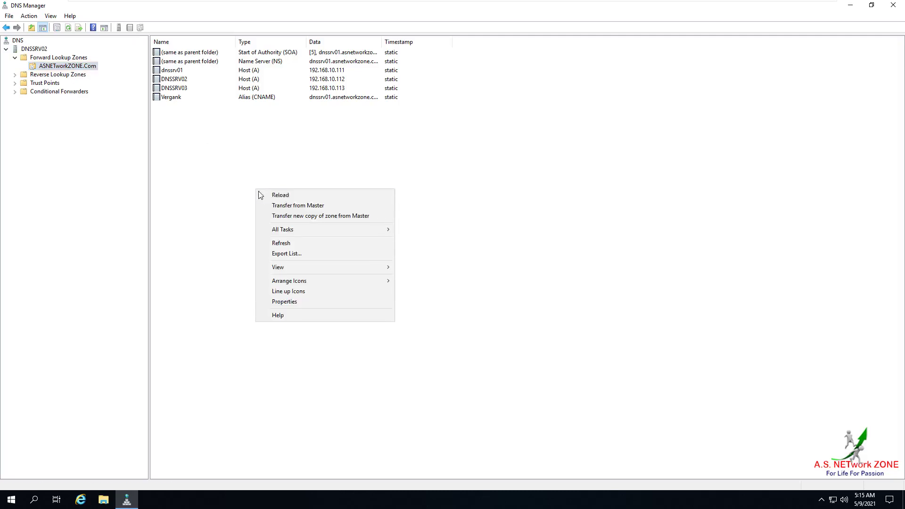
left_click(305, 173)
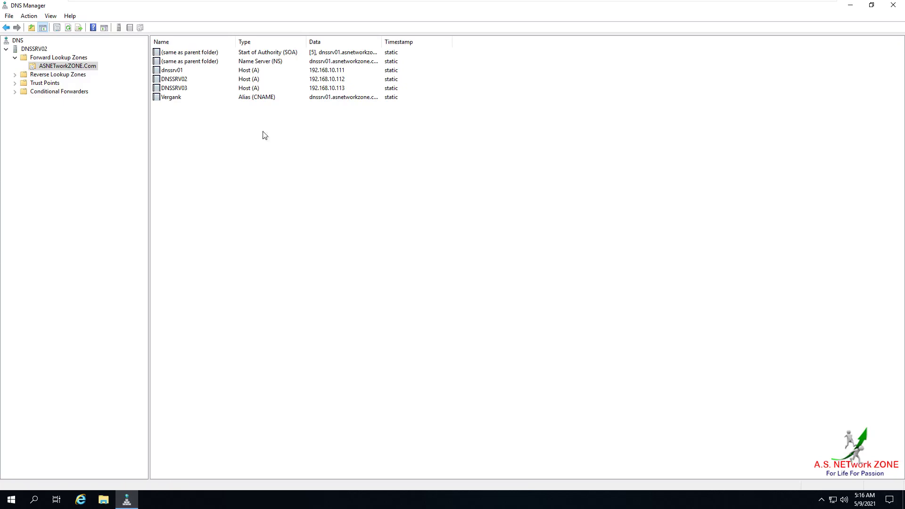
double_click(80, 75)
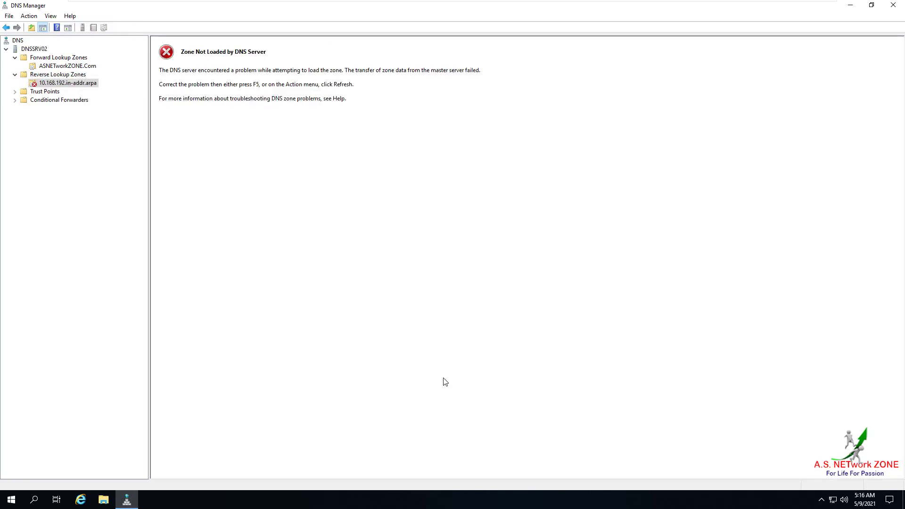
- Switch to DNSSRV01 and restrict zone transfers of the 10.168.192.in-addr.arpa reverse zone to explicitly specified servers
mouse_move(386, 4)
left_click(433, 9)
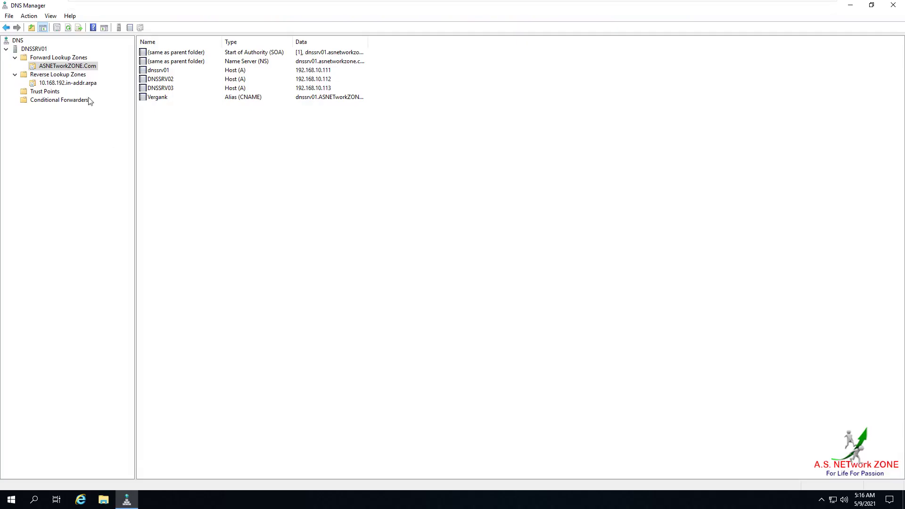
right_click(89, 83)
left_click(117, 226)
left_click(509, 168)
left_click(445, 226)
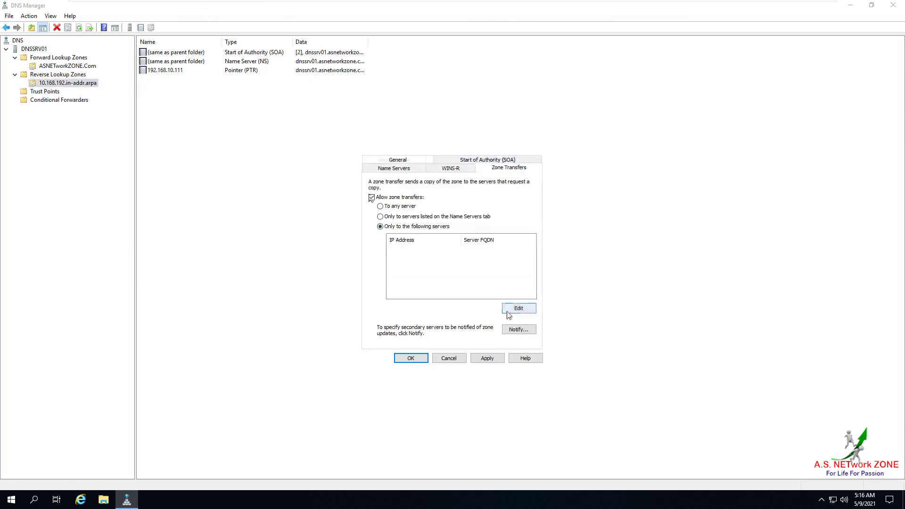
- Add 192.168.10.112 as the secondary server allowed to receive 10.168.192.in-addr.arpa zone transfers
left_click(514, 309)
type("192.168.10.112")
key("Return")
left_click(512, 346)
- Set automatic notification of reverse zone changes to the specified secondary server and save the zone properties
left_click(519, 329)
left_click(413, 245)
type("192.168.10.")
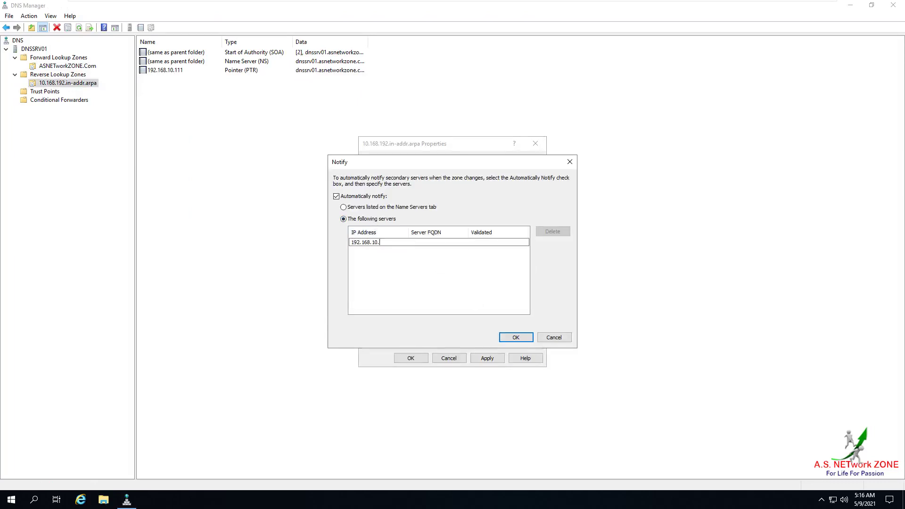
key("Return")
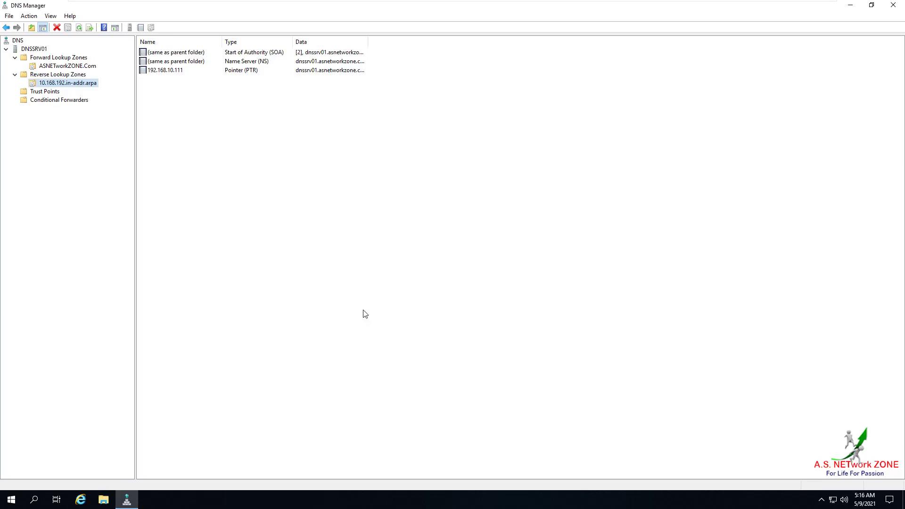
- Restart the DNS service on DNSSRV02 and check the records in its secondary 10.168.192.in-addr.arpa reverse zone
mouse_move(436, 2)
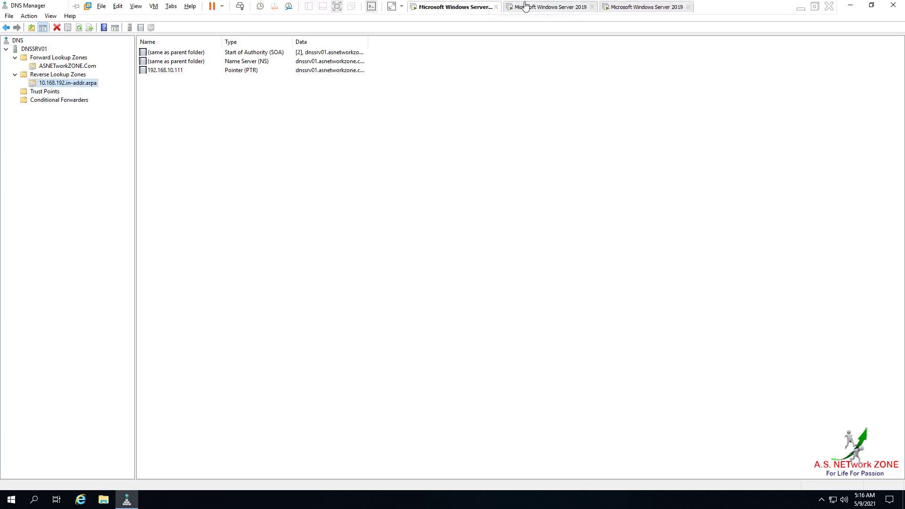
left_click(522, 5)
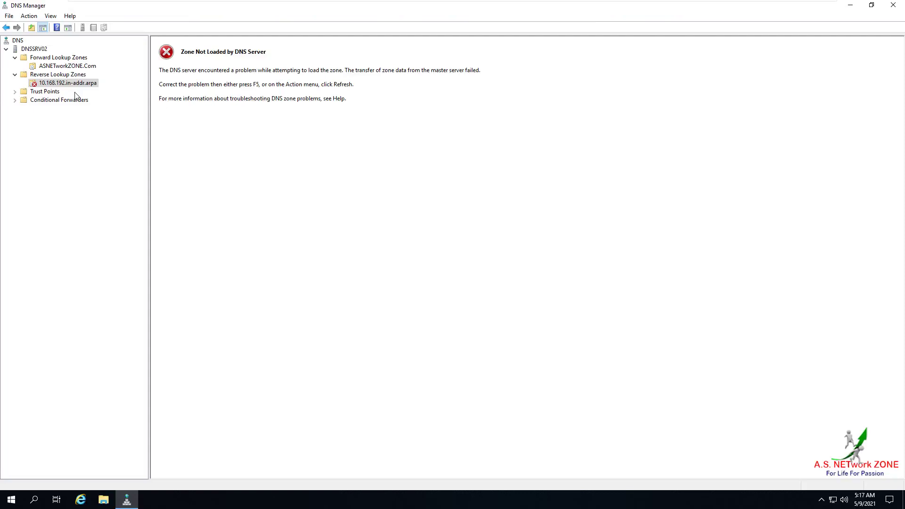
left_click(57, 74)
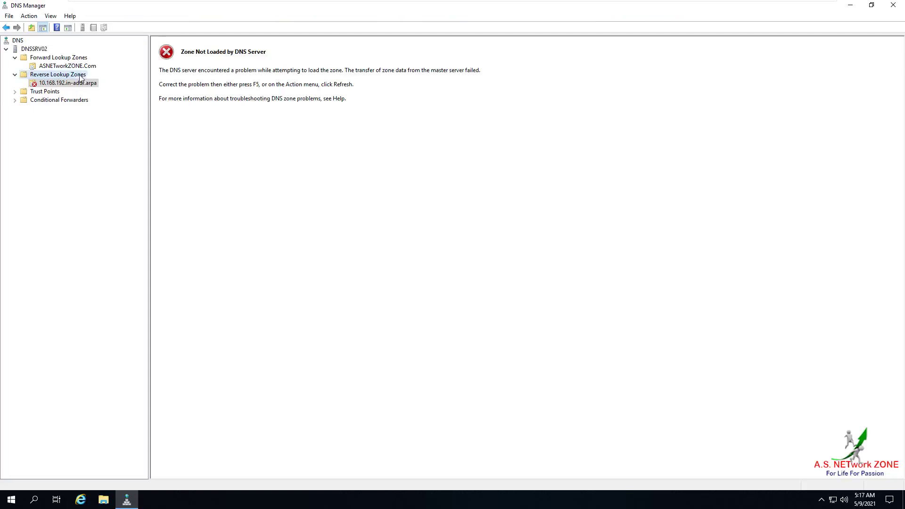
right_click(40, 50)
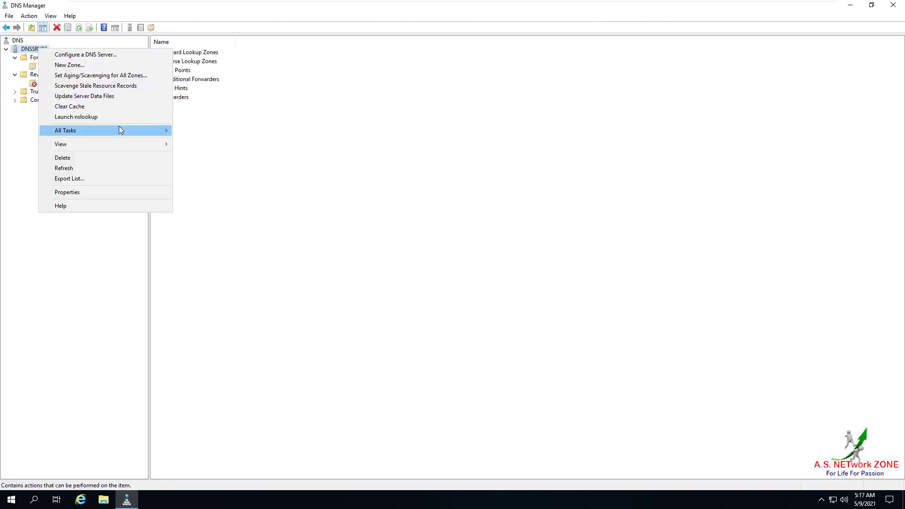
mouse_move(119, 129)
left_click(202, 226)
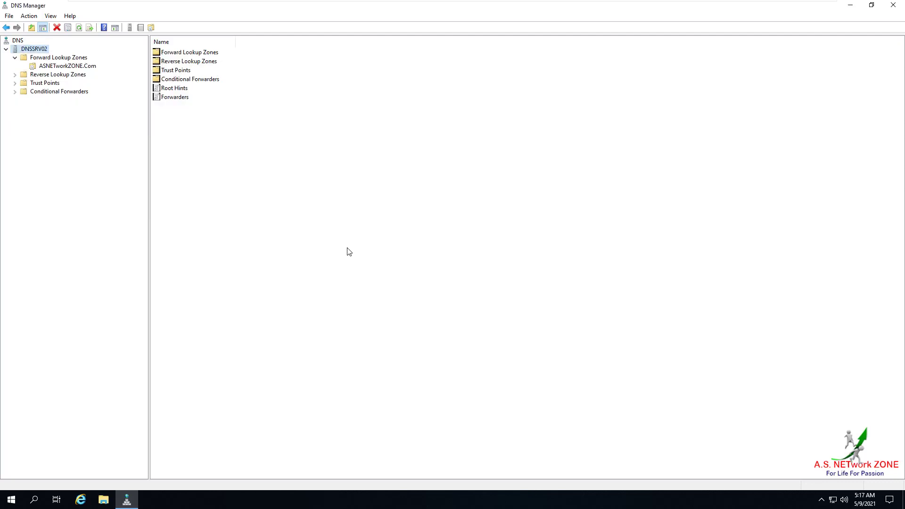
double_click(83, 75)
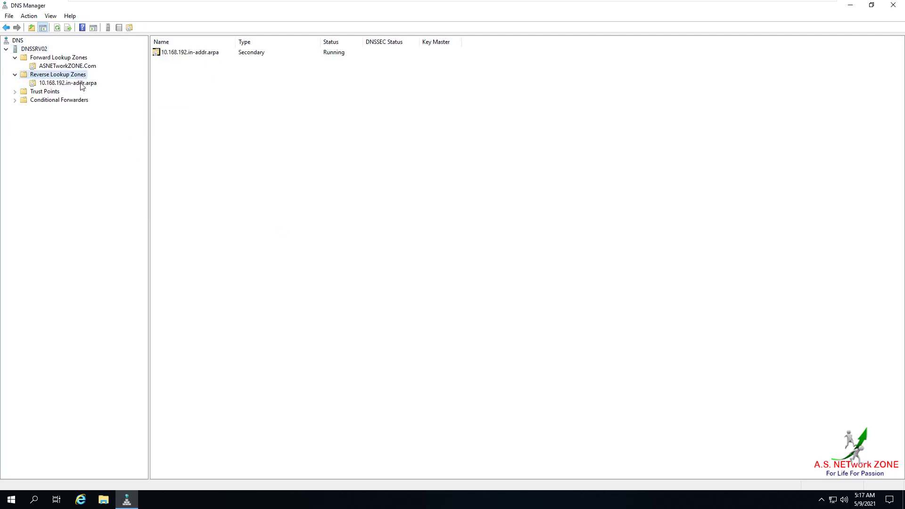
left_click(82, 83)
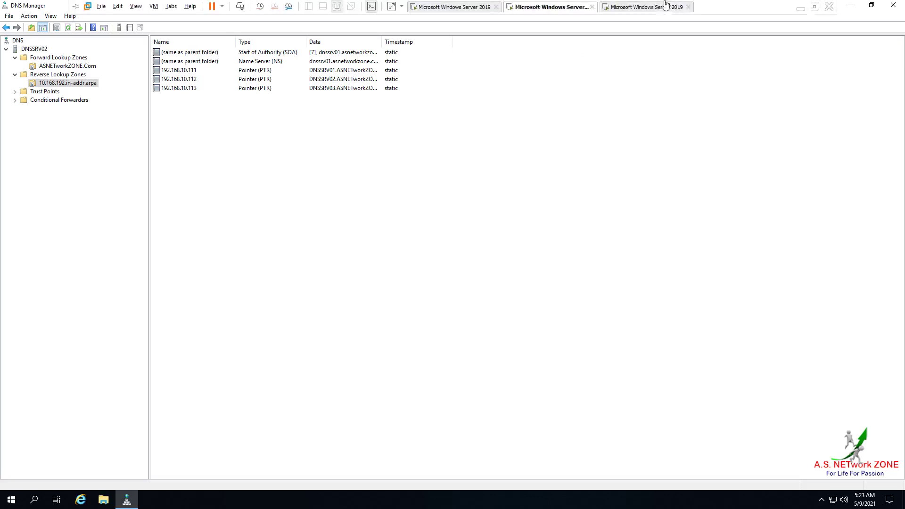
- Switch to the third Windows Server 2019 machine, dismiss the Windows Admin Center notice and close Server Manager
left_click(672, 4)
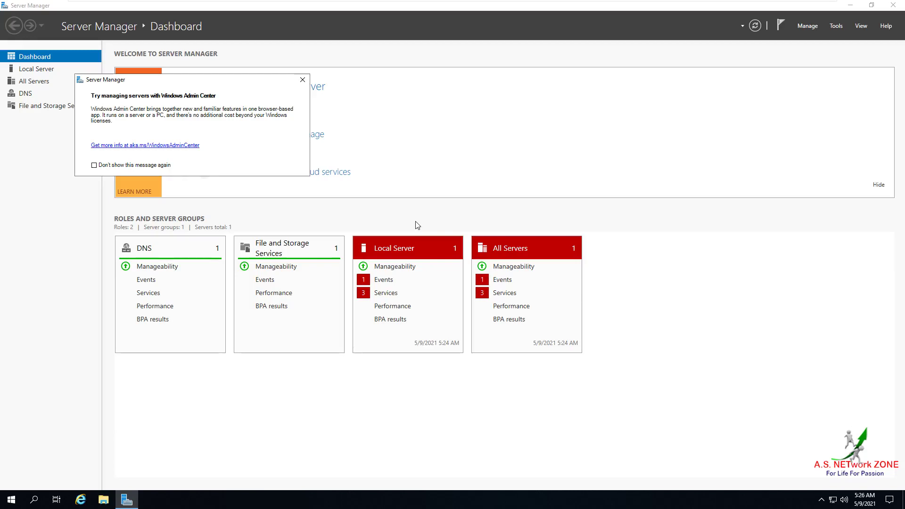
left_click(303, 79)
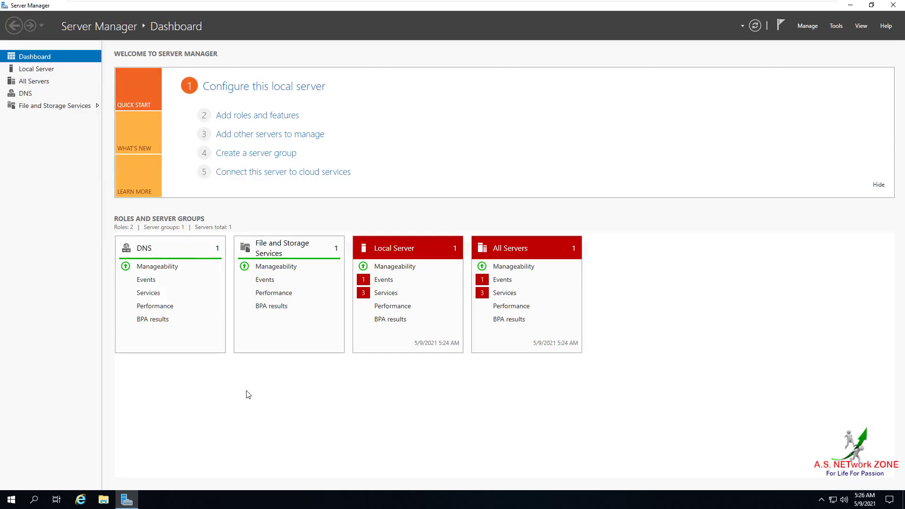
left_click(893, 5)
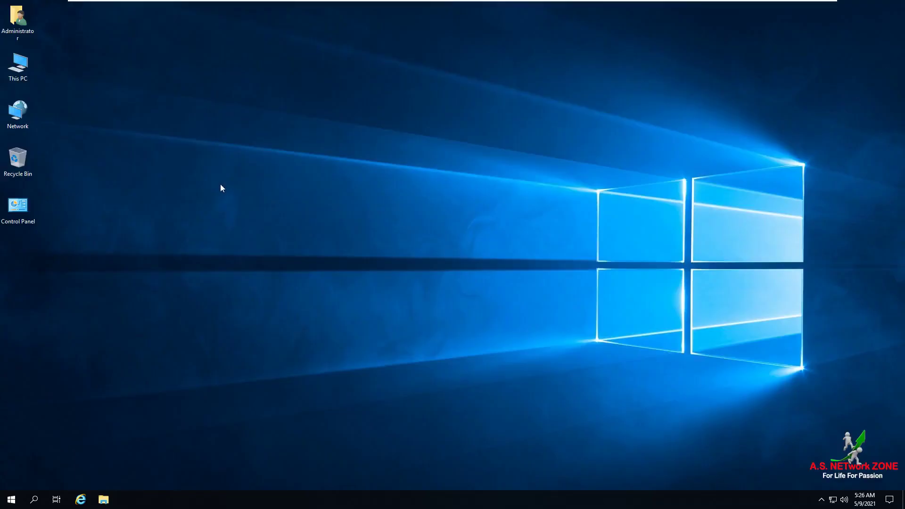
- Check the third server's computer name and full computer name in its system properties
right_click(28, 69)
left_click(85, 180)
left_click(131, 198)
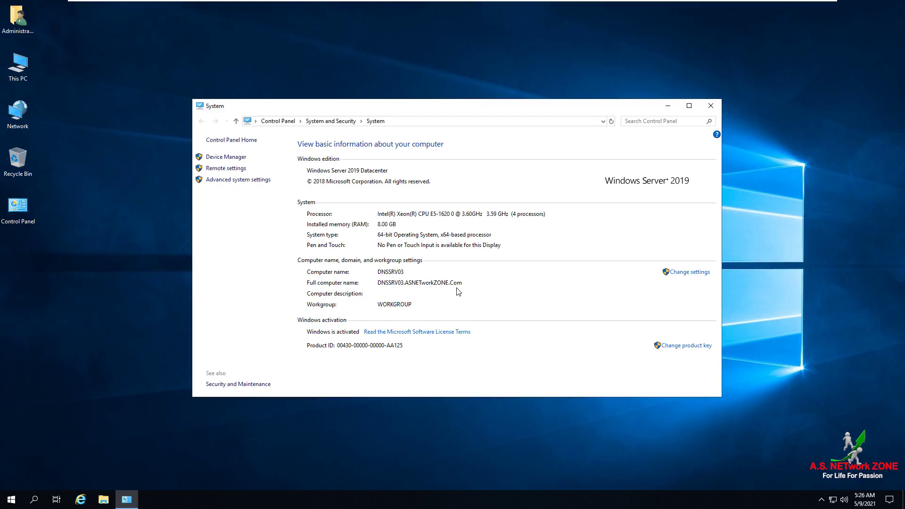
left_click(710, 106)
left_click(400, 204)
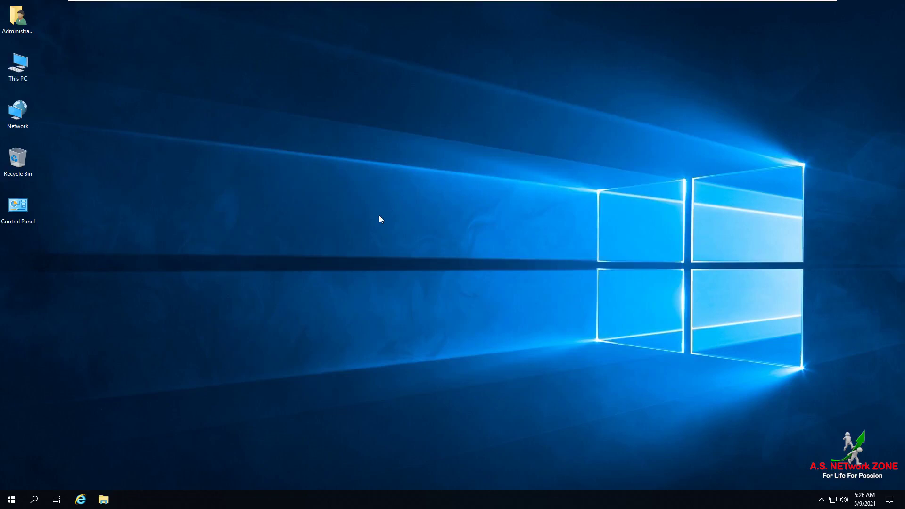
- Open the Internet Protocol Version 4 (TCP/IPv4) properties of the Ethernet0 adapter on DNSSRV03
right_click(20, 121)
left_click(141, 234)
left_click(266, 270)
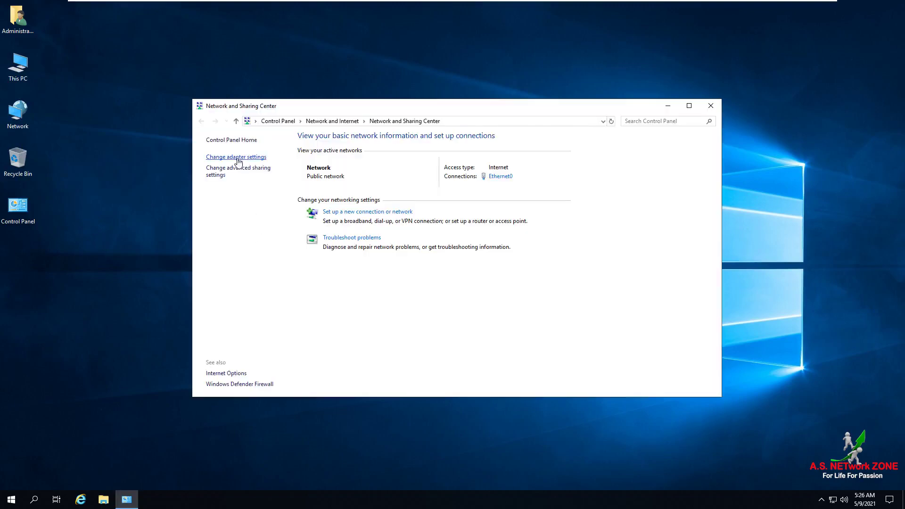
left_click(238, 160)
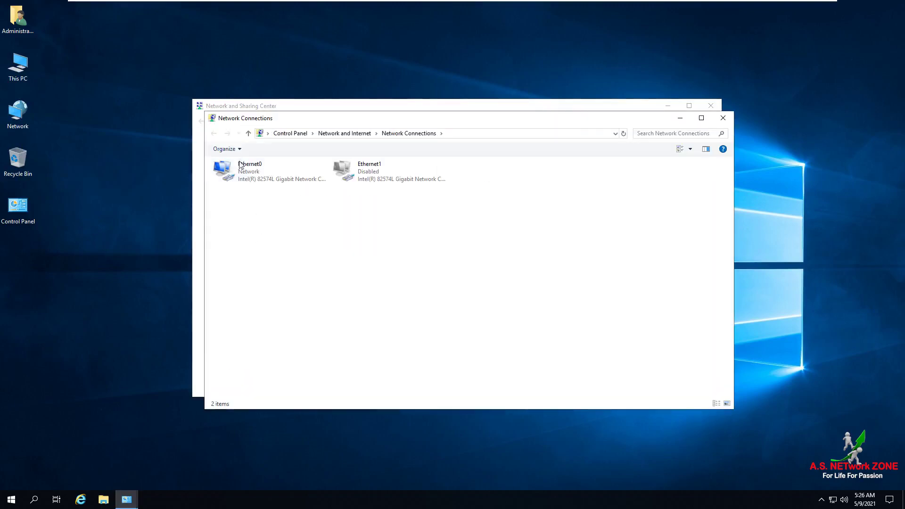
left_click(241, 169)
right_click(241, 168)
left_click(263, 256)
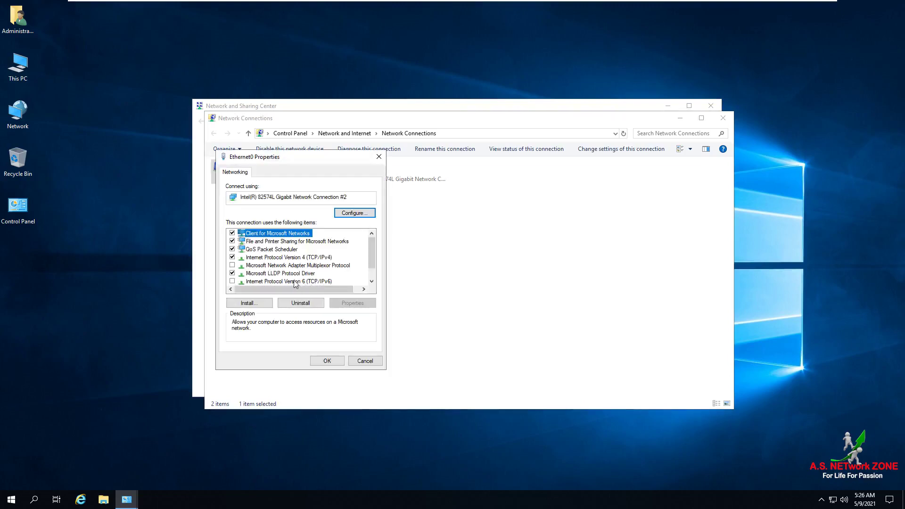
double_click(324, 258)
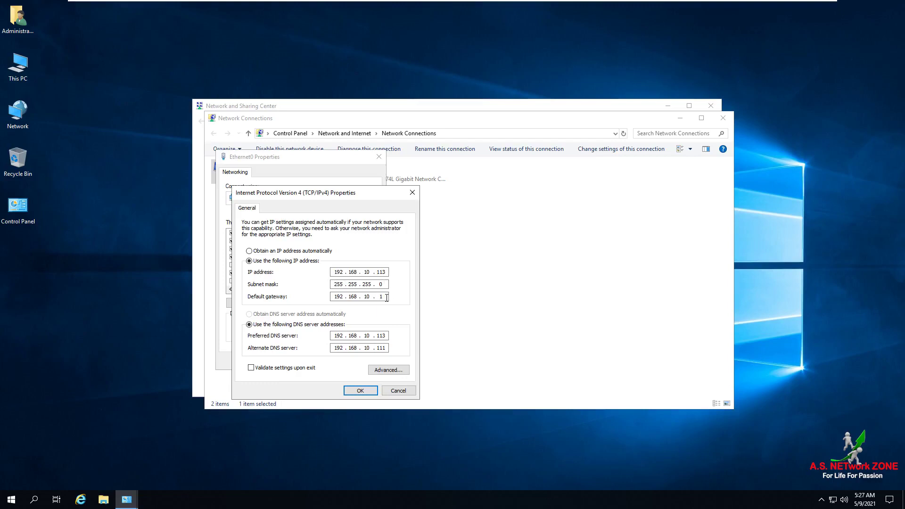
- Add IP address 192.168.10.112 with subnet mask 255.255.255.0 in Ethernet0's advanced TCP/IP settings and save the adapter properties
left_click(385, 335)
left_click(387, 372)
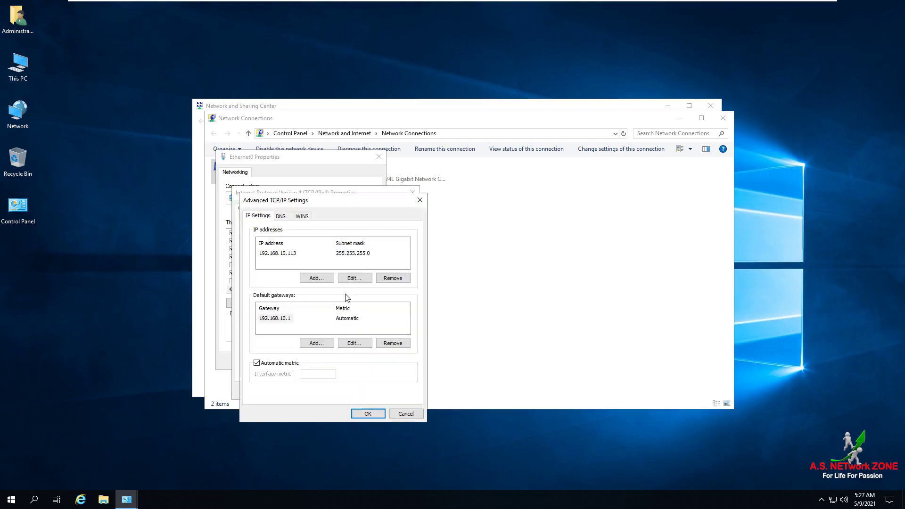
left_click(316, 278)
type("192 . 168 . ")
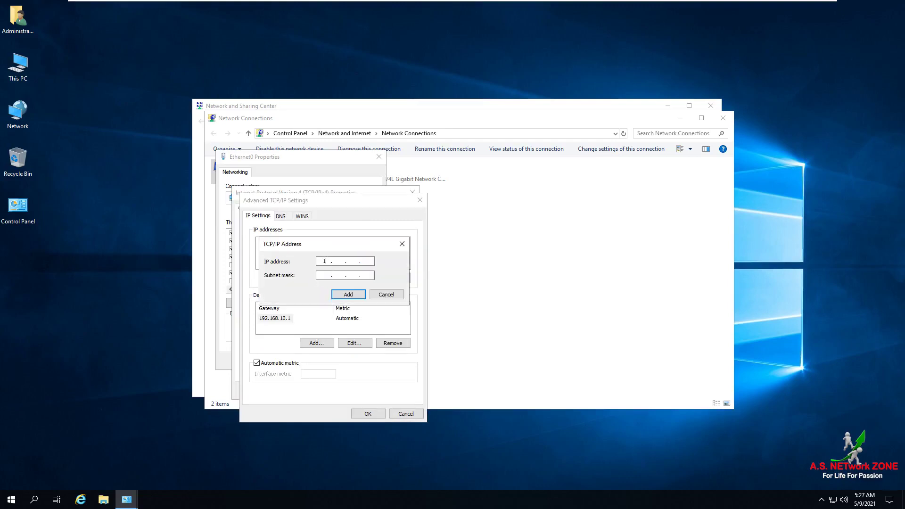
type("10 . 112")
left_click(330, 275)
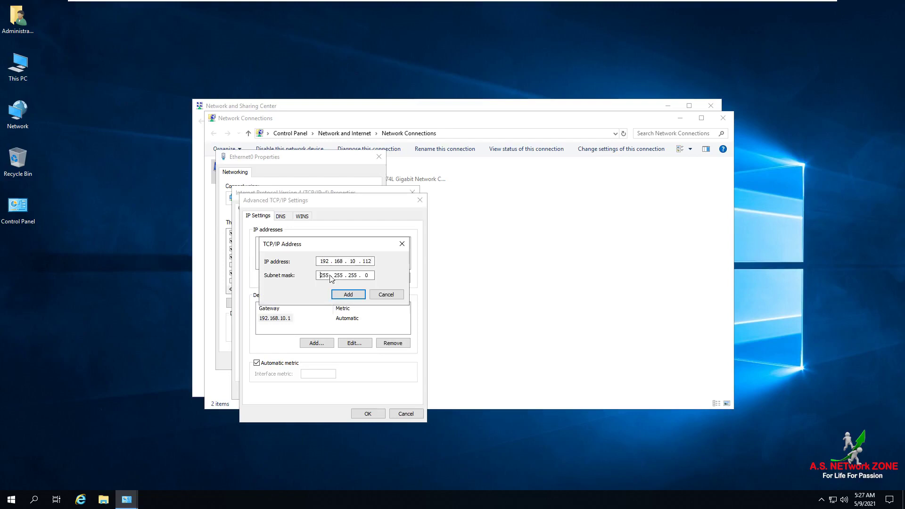
left_click(346, 295)
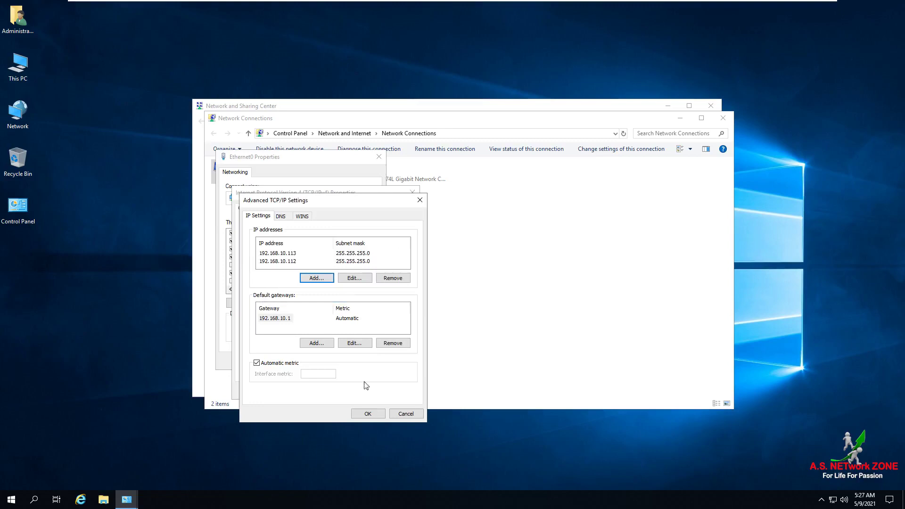
left_click(367, 413)
left_click(352, 391)
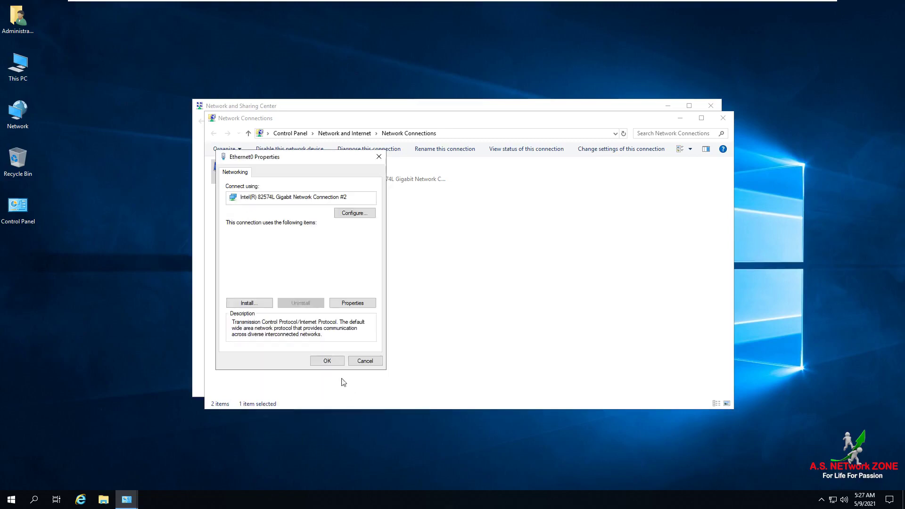
left_click(329, 365)
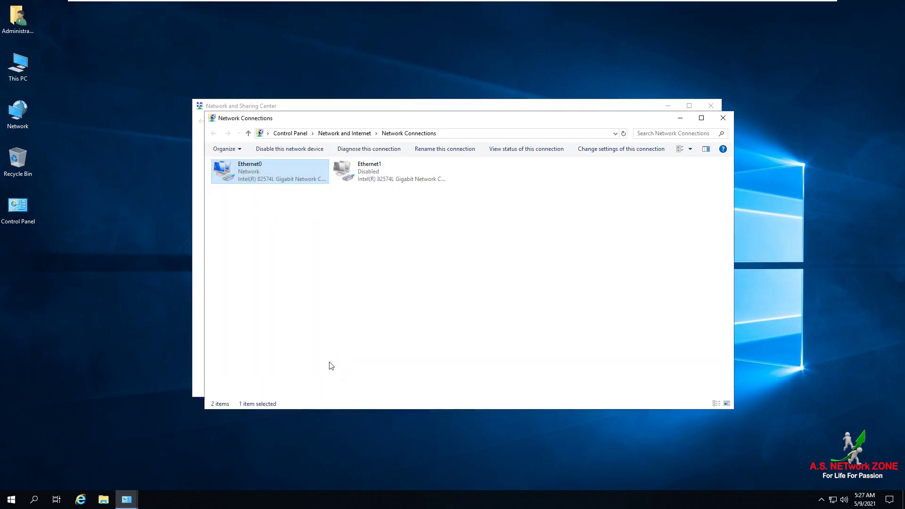
- Close the network windows and open DNS Manager maximized on DNSSRV03, expanding its zone folders
left_click(723, 118)
left_click(711, 106)
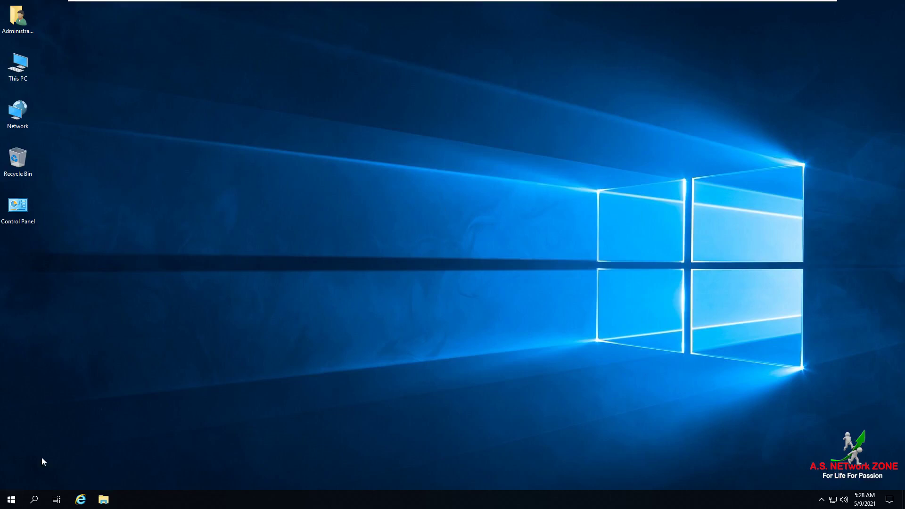
left_click(1, 504)
left_click(139, 303)
left_click(94, 386)
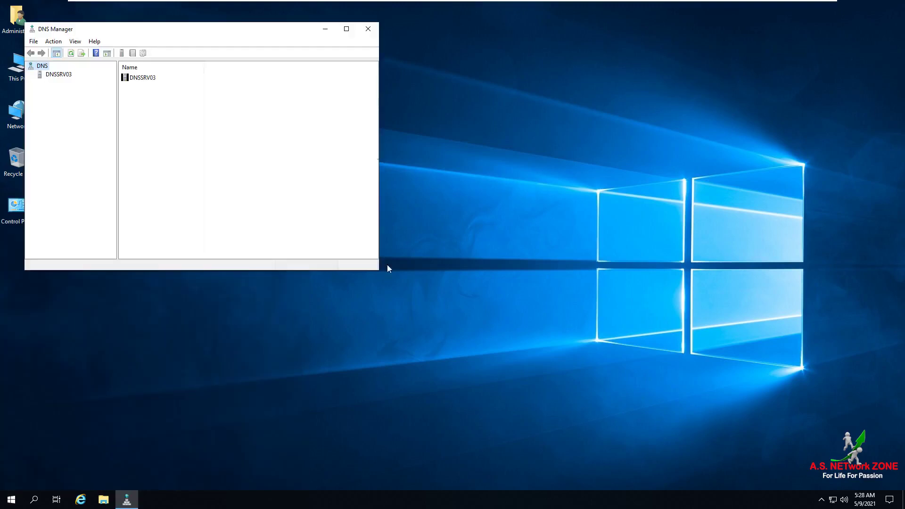
left_click(346, 29)
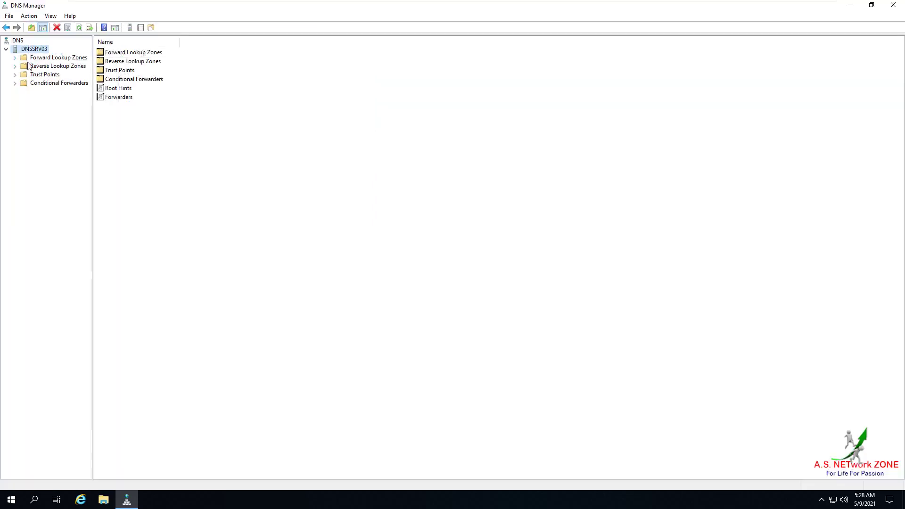
left_click(38, 57)
left_click(35, 74)
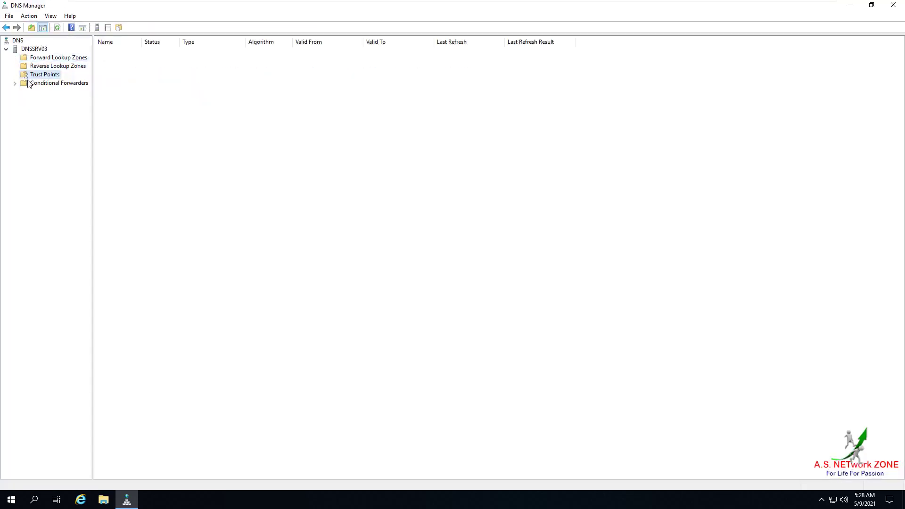
left_click(40, 83)
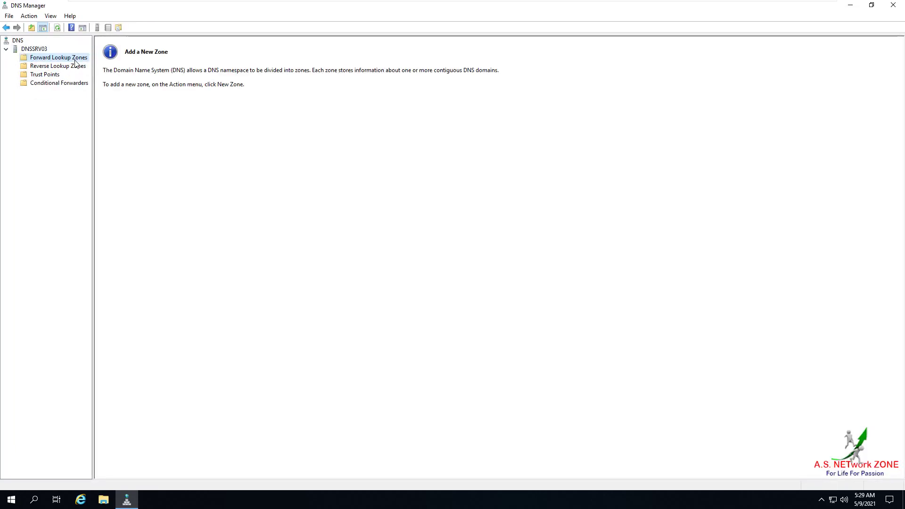
- Start a new forward lookup stub zone named ASNETworkZONE.Com on DNSSRV03, keeping the default zone file
right_click(75, 60)
left_click(104, 67)
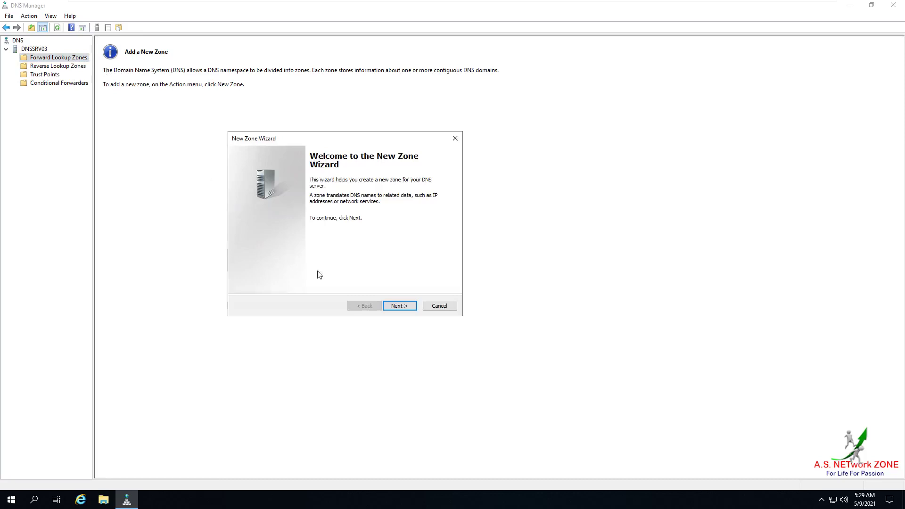
left_click(403, 306)
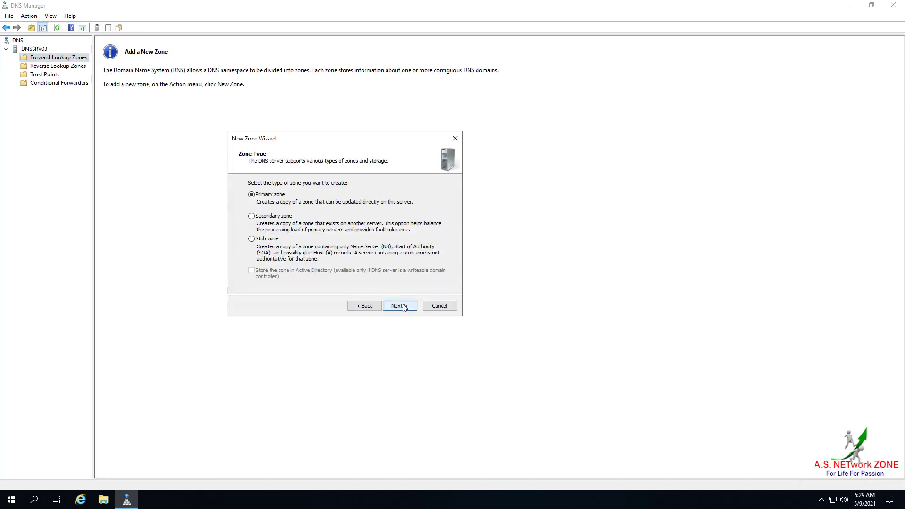
left_click(268, 240)
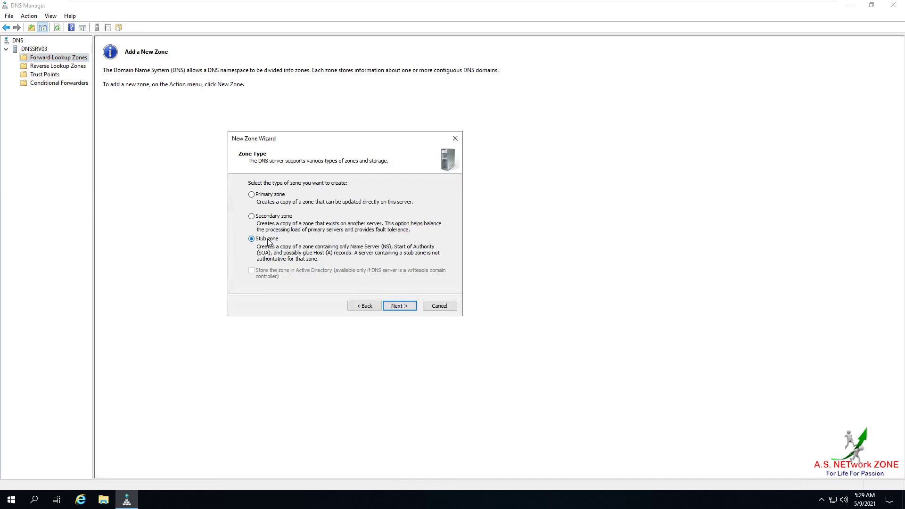
left_click(413, 312)
left_click(308, 231)
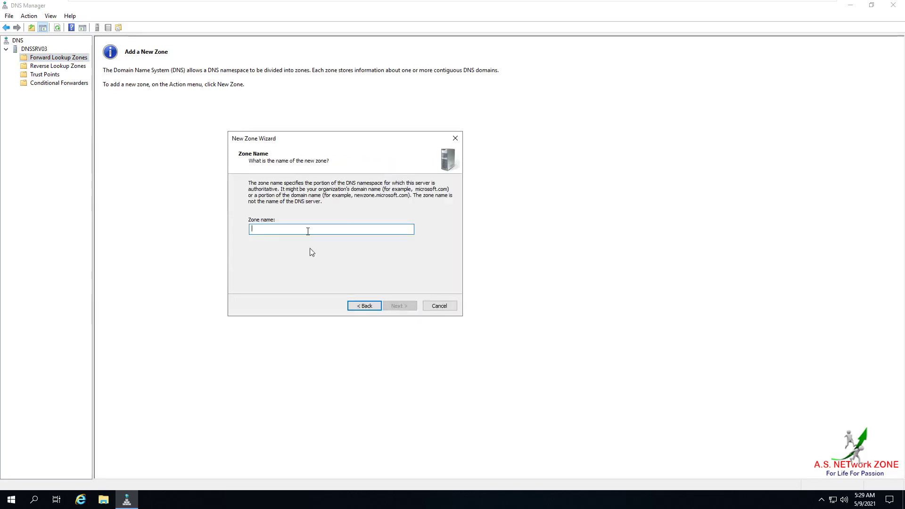
type("ASNETworkZONE.Com")
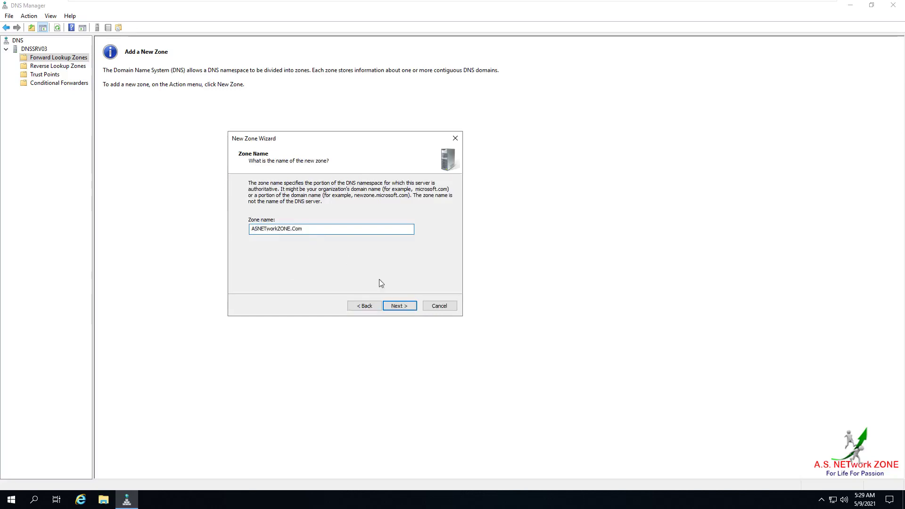
left_click(401, 305)
left_click(402, 305)
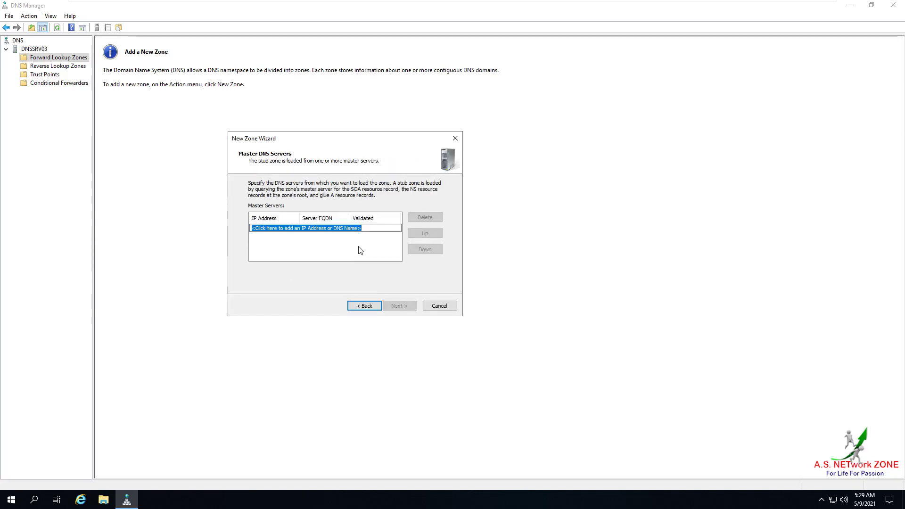
- Set 192.168.10.111 as the stub zone's master server, finish the wizard and open the ASNETworkZONE.Com zone
left_click(360, 228)
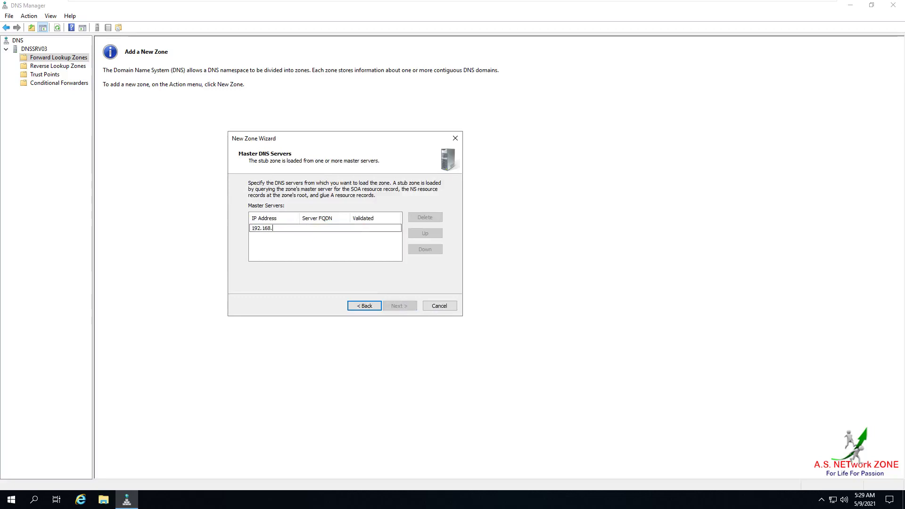
type("192.168.10.111")
left_click(384, 250)
left_click(400, 306)
left_click(400, 306)
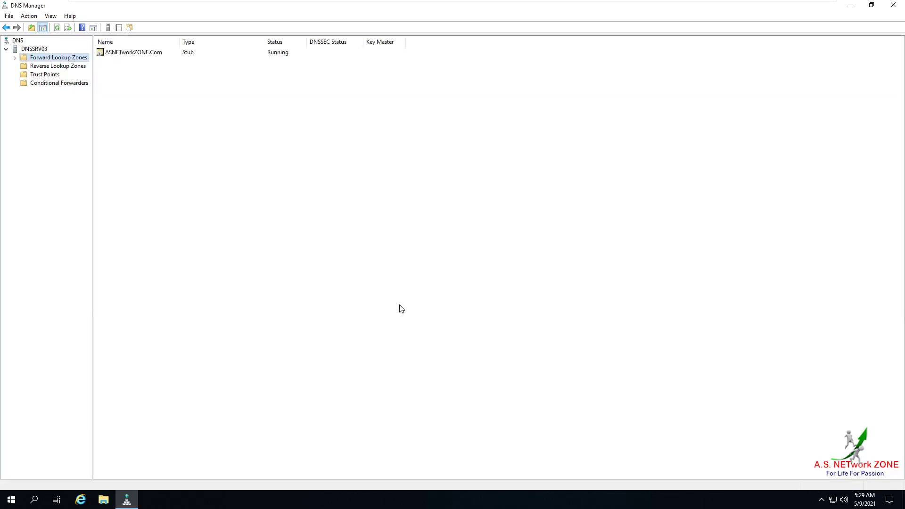
double_click(76, 57)
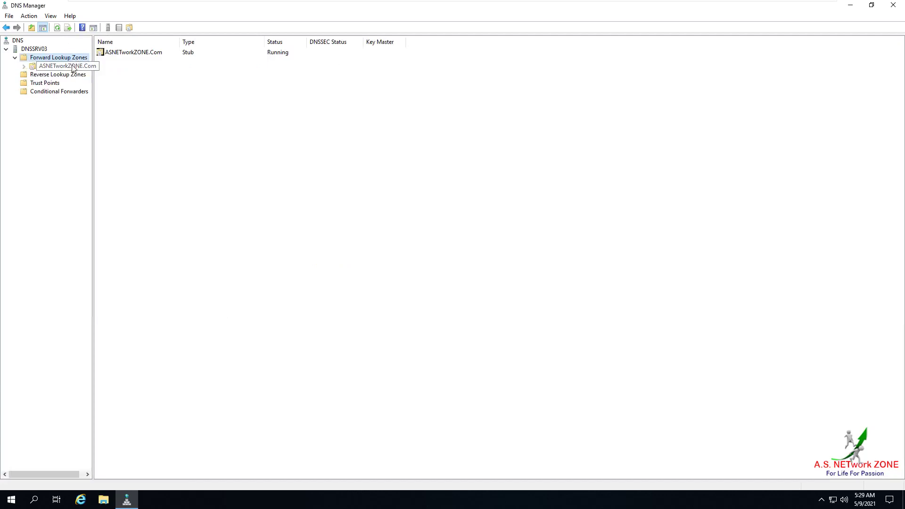
left_click(75, 66)
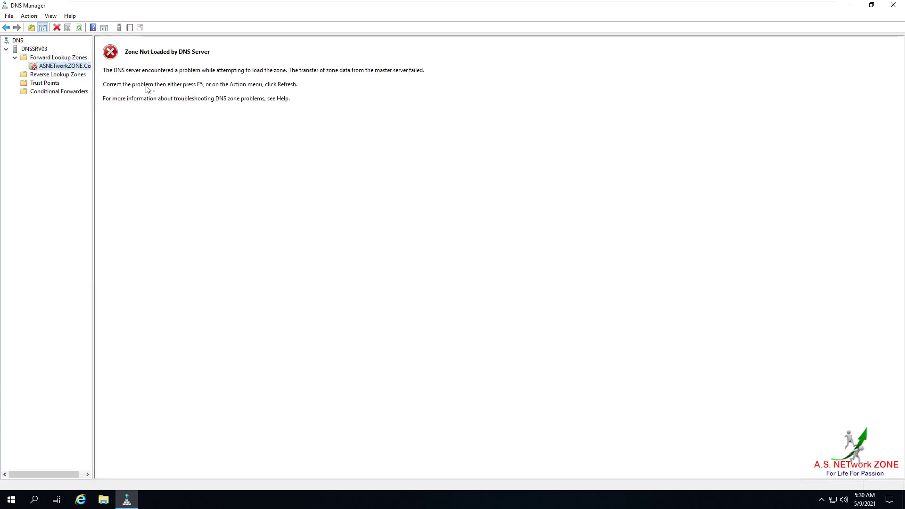
- Start a new IPv4 reverse lookup stub zone with network ID 192.168.10 and the zone file 10.168.192.in-addr.arpa.dns
right_click(77, 74)
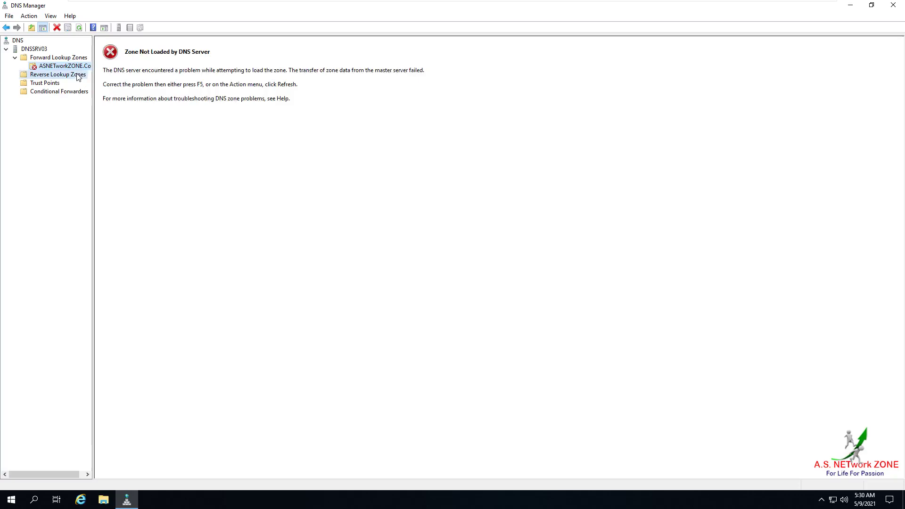
left_click(94, 80)
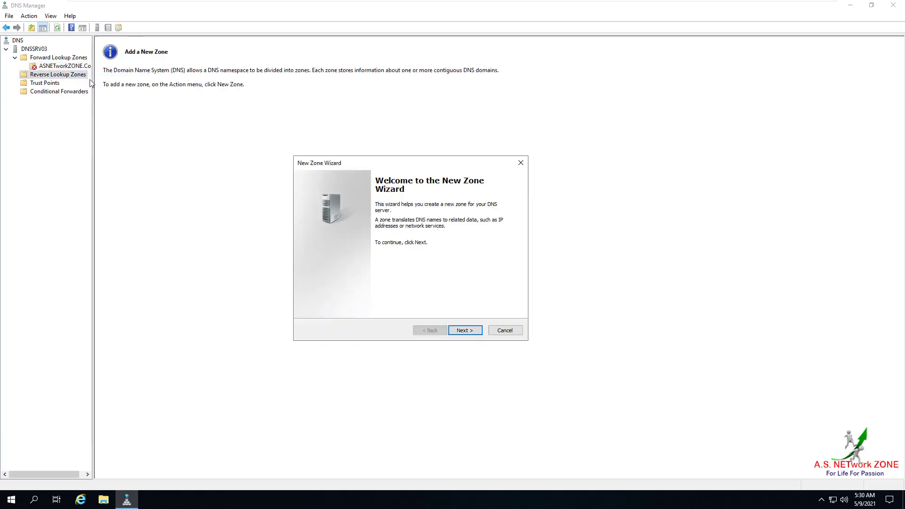
left_click(468, 330)
left_click(333, 263)
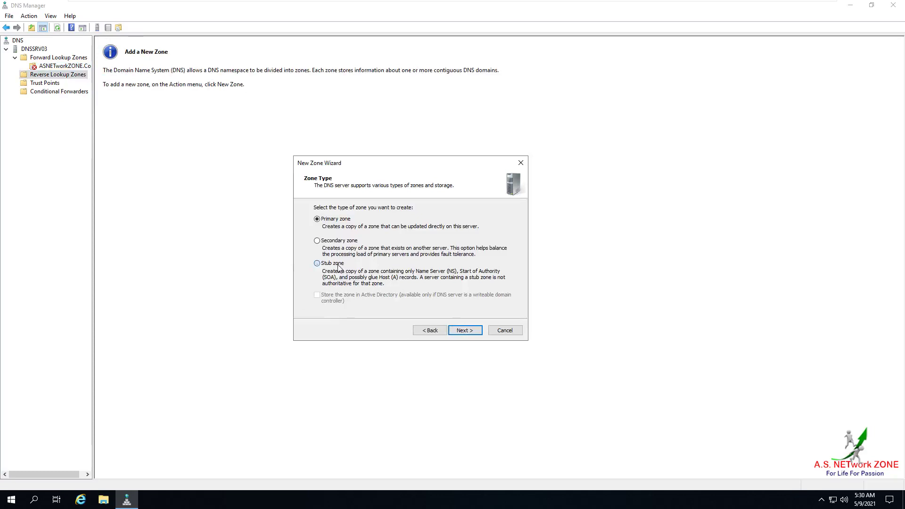
left_click(455, 332)
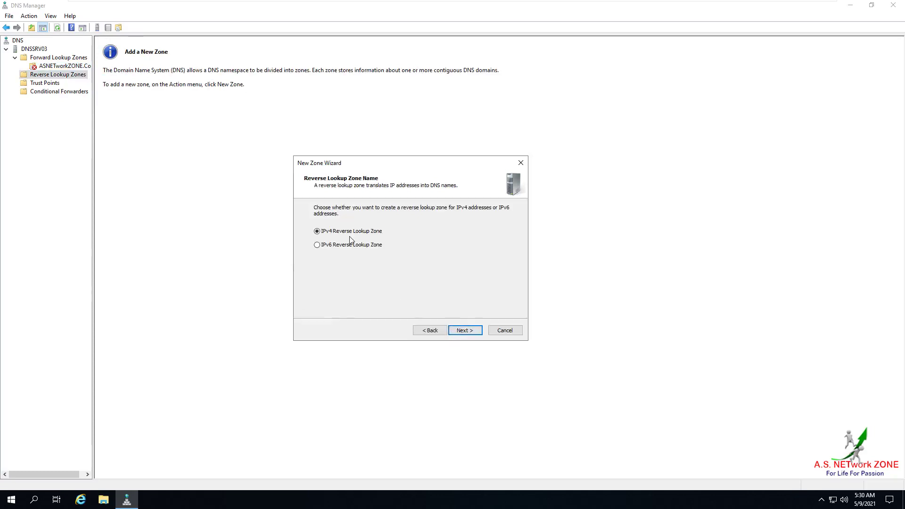
left_click(472, 333)
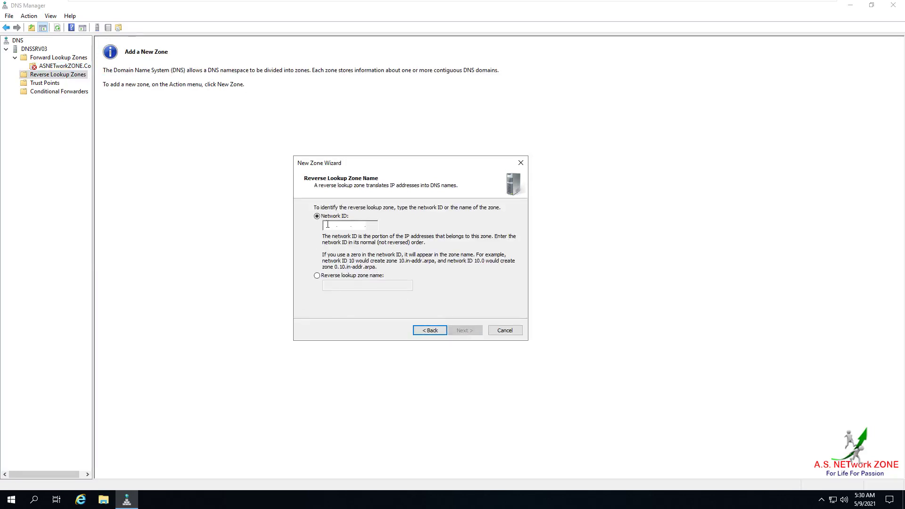
type("192.168.")
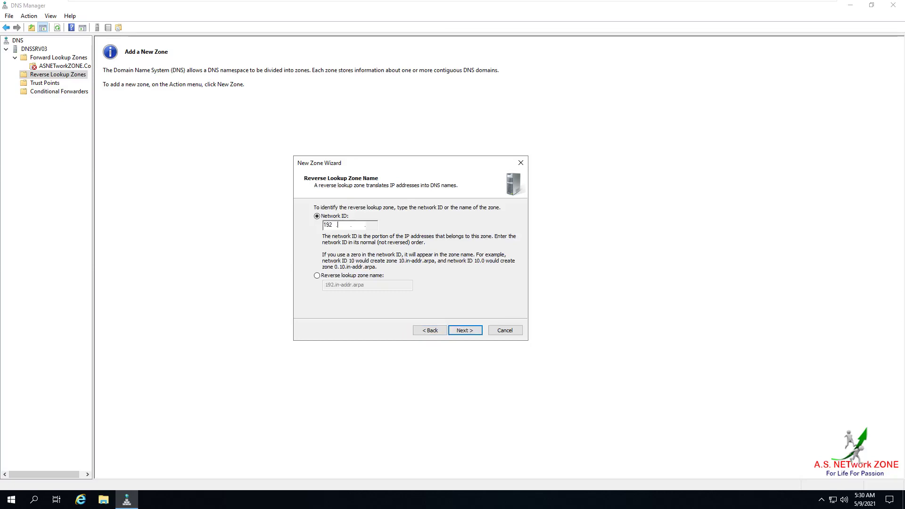
type("10")
left_click(464, 332)
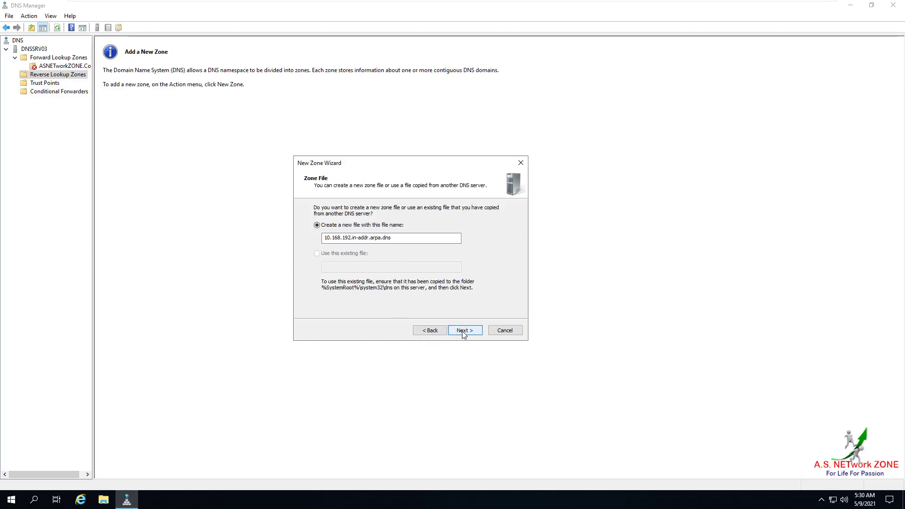
left_click(462, 330)
- Set 192.168.10.111 as the reverse stub zone's master server and finish creating the zone
type("192.168.10.111")
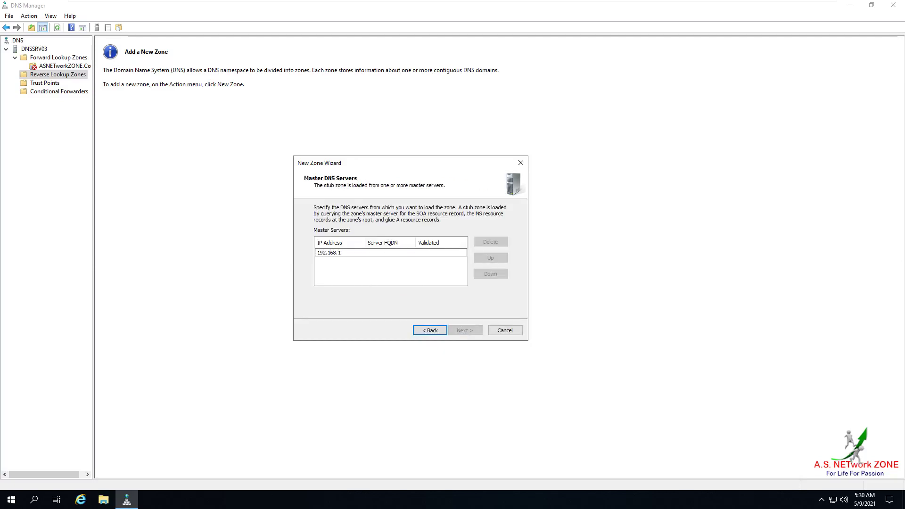
left_click(416, 282)
left_click(463, 330)
left_click(463, 330)
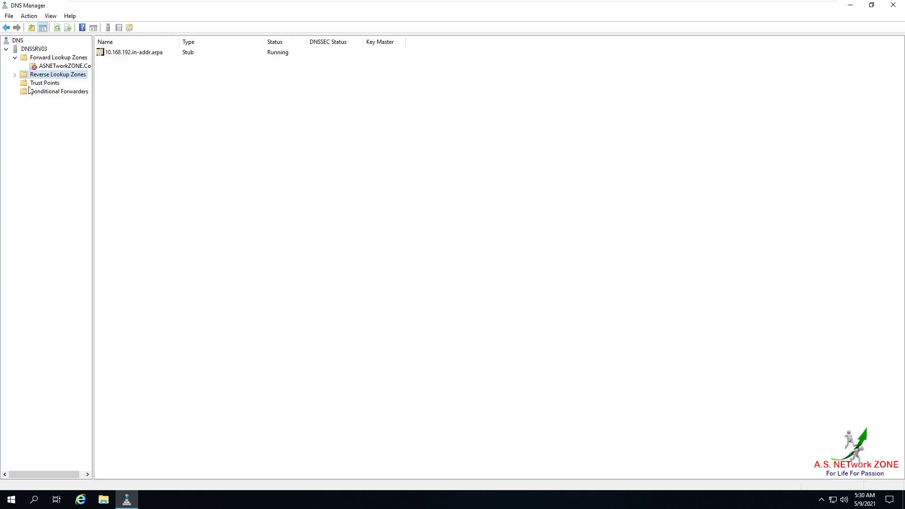
- Open the 10.168.192.in-addr.arpa reverse zone, and reopen and refresh the ASNETworkZONE.Com forward zone
double_click(48, 76)
left_click(51, 84)
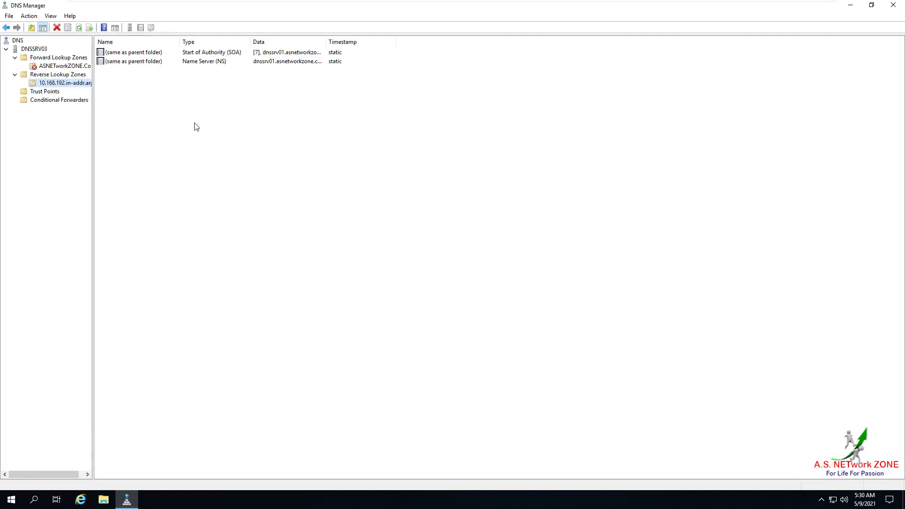
left_click(73, 67)
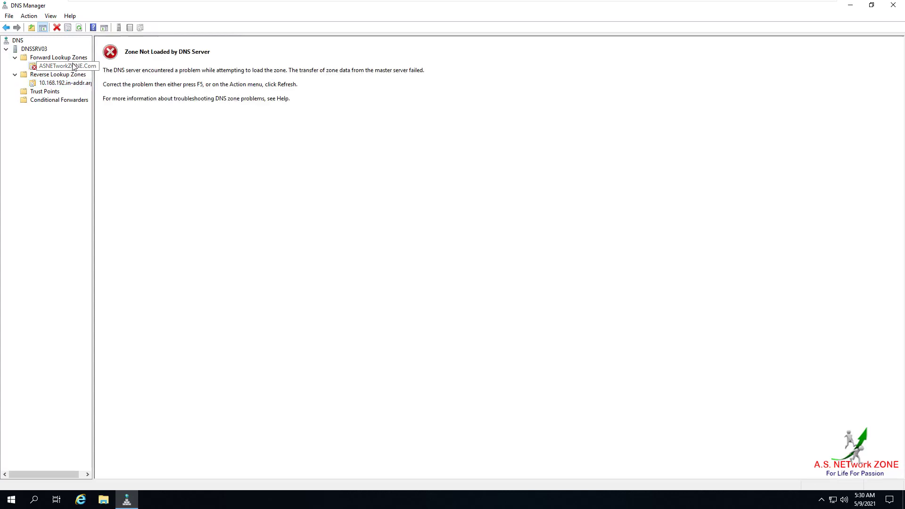
key("F5")
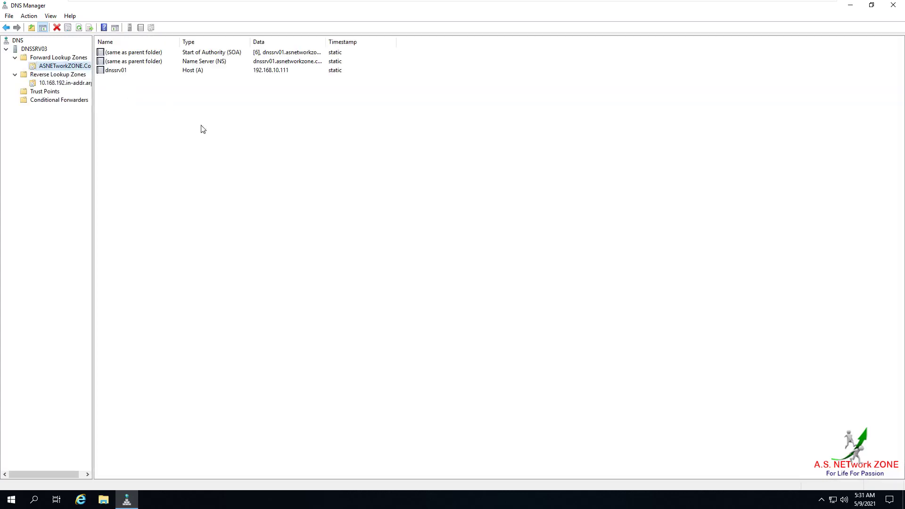
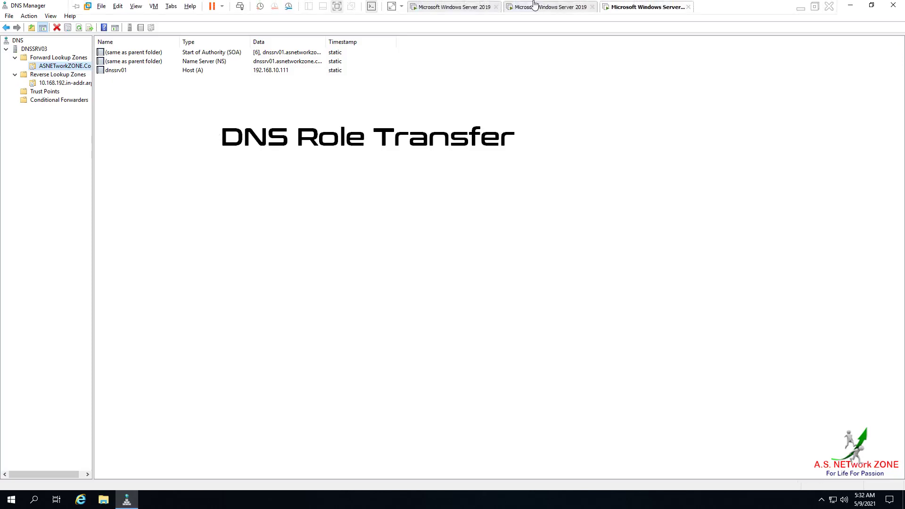
- Switch to the first Windows Server 2019 machine and shut it down, selecting a shutdown reason
left_click(447, 7)
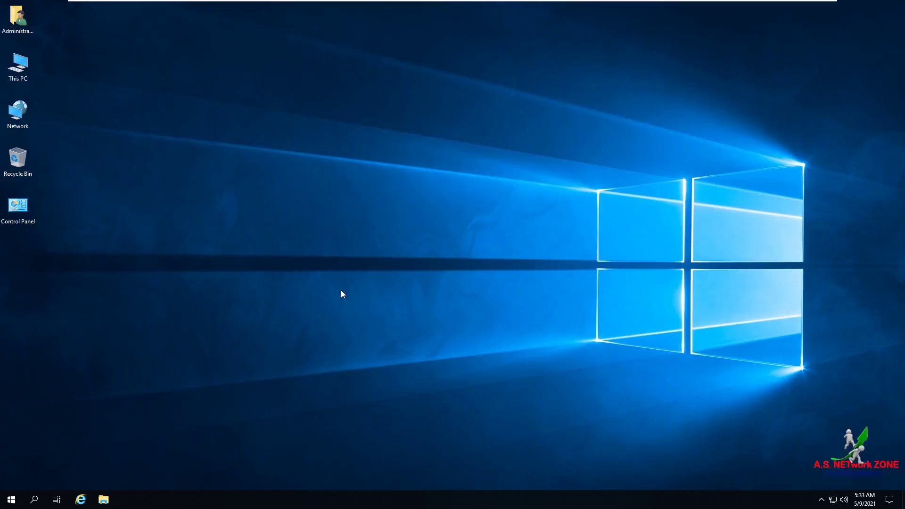
key("alt+F4")
key("alt+Down")
key("Down")
key("Down")
key("Return")
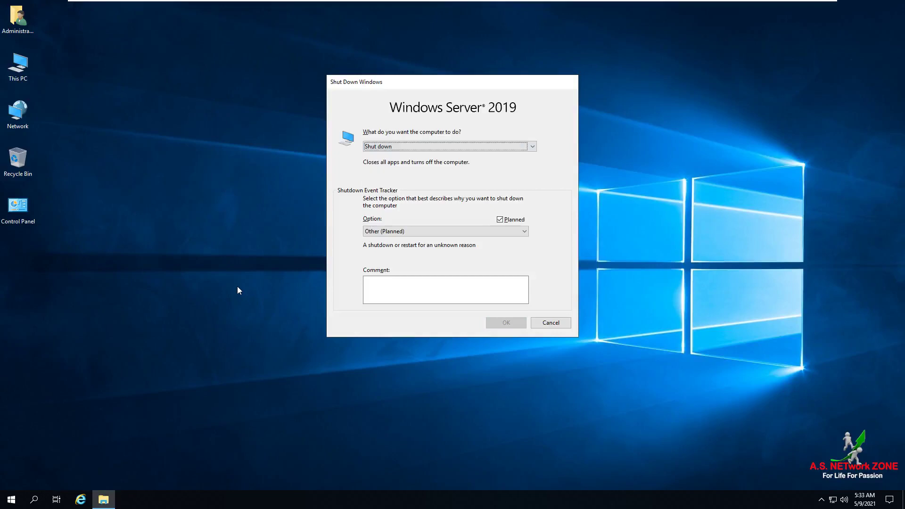
key("Tab")
key("Down")
key("Return")
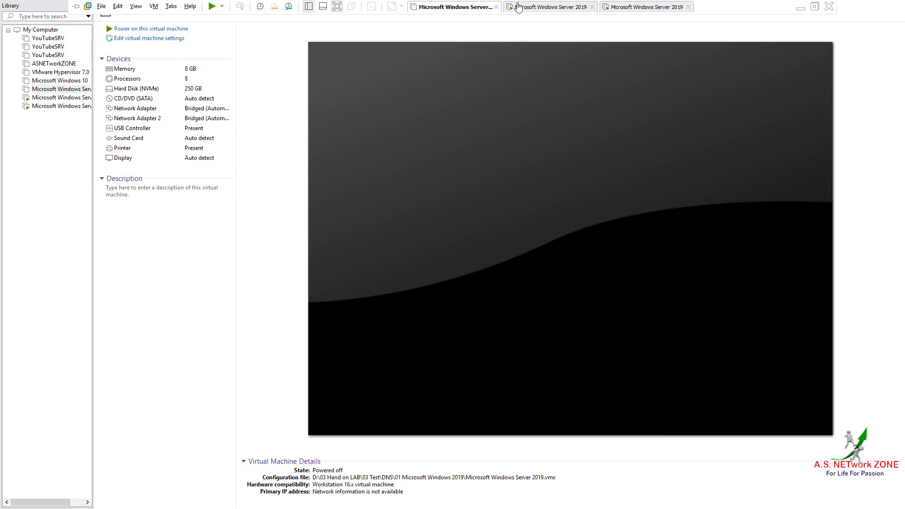
- Switch to the DNSSRV02 machine and open the properties of its ASNETworkZONE.Com forward lookup zone
left_click(517, 8)
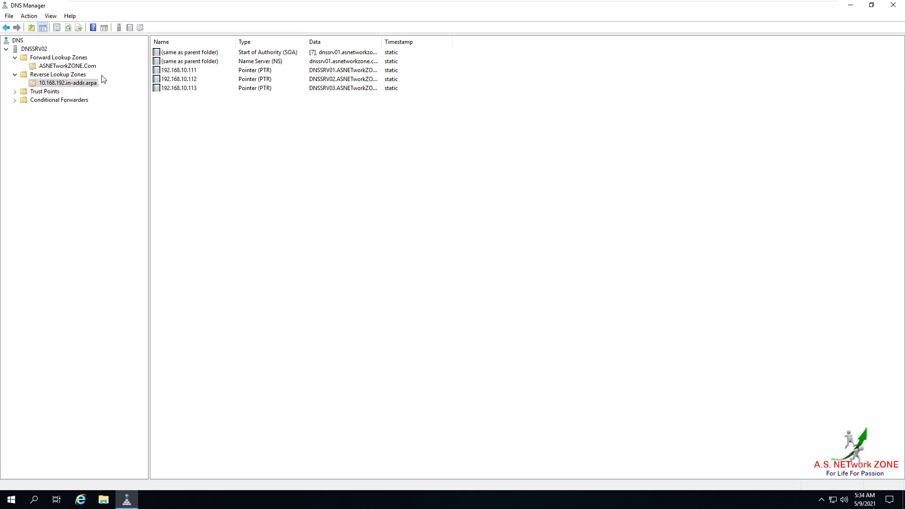
left_click(70, 66)
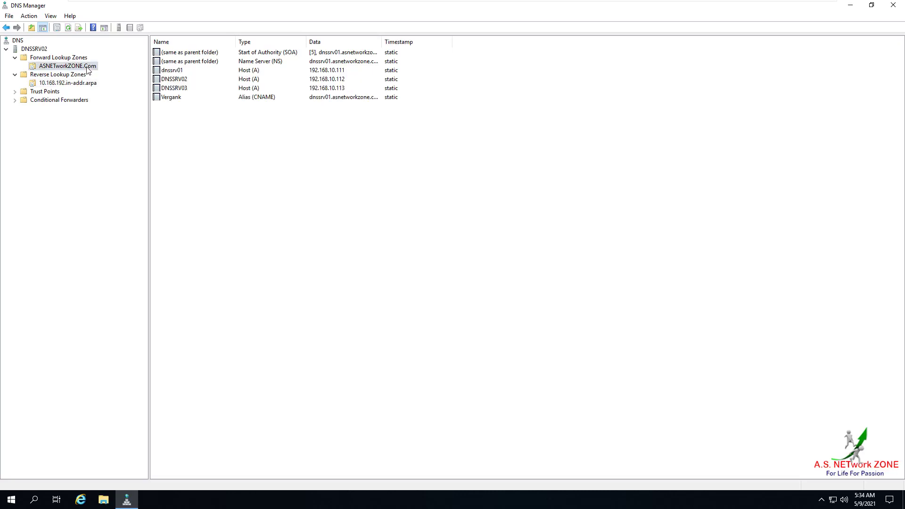
right_click(89, 69)
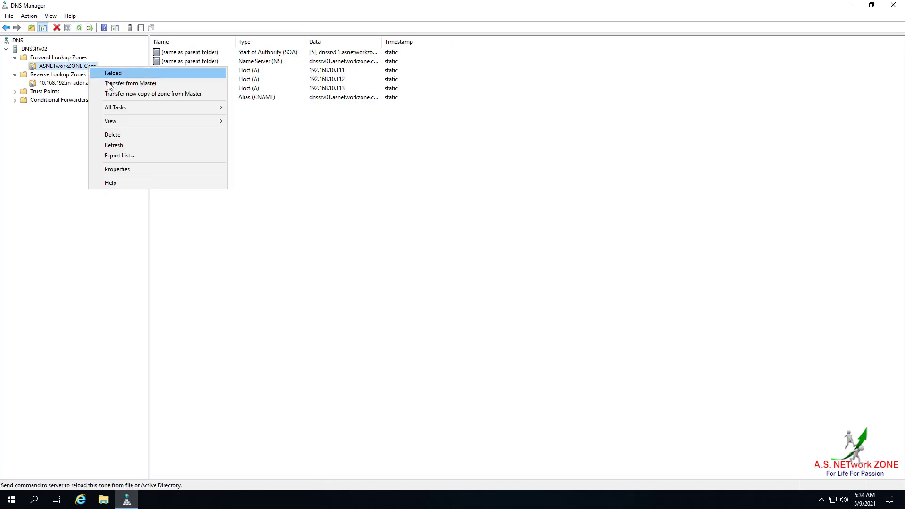
left_click(150, 175)
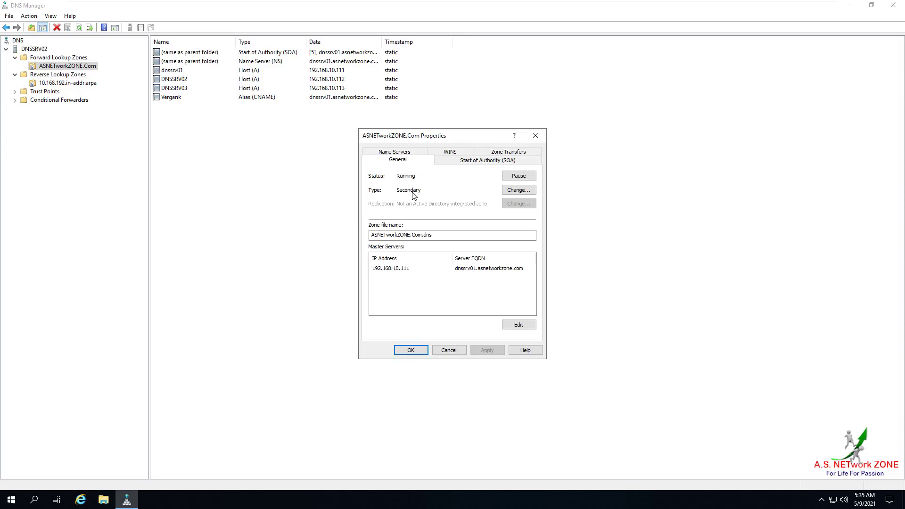
- Change the ASNETworkZONE.Com forward zone's type to Primary zone, save it, and check the commands available for the zone
left_click(511, 194)
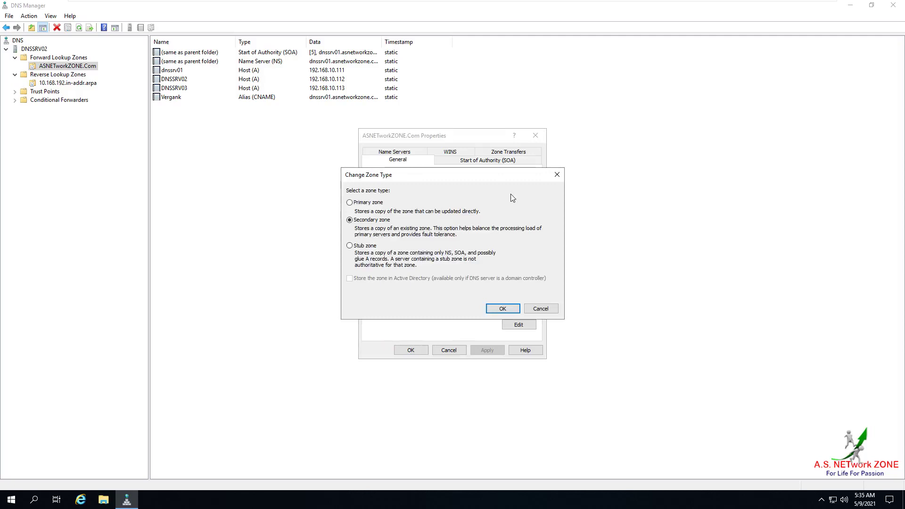
left_click(366, 203)
left_click(498, 310)
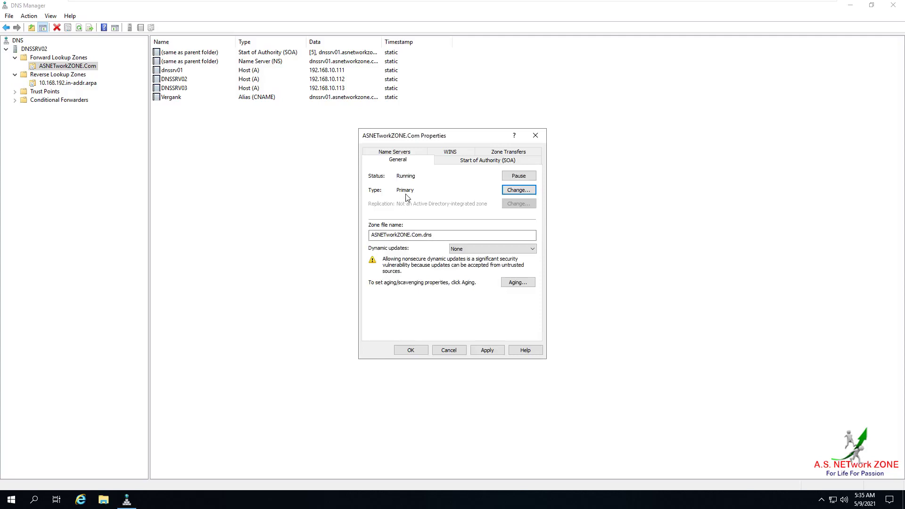
left_click(411, 350)
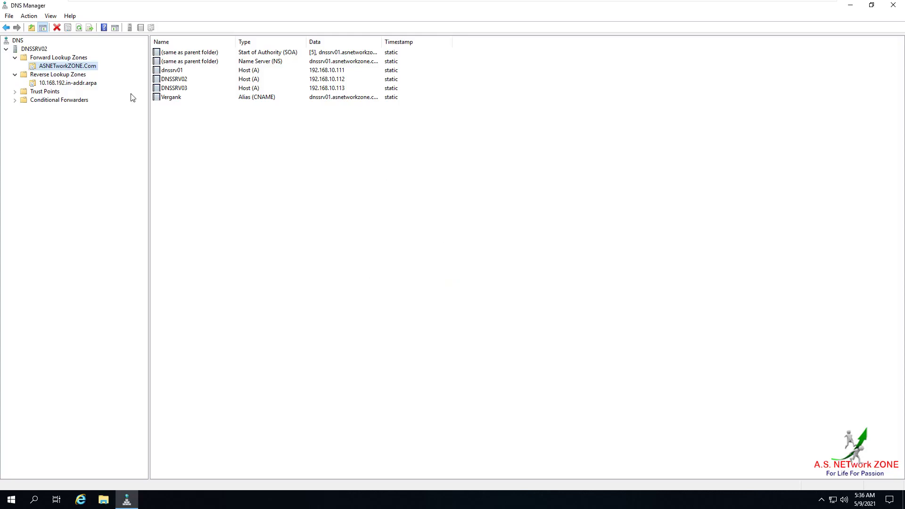
right_click(96, 71)
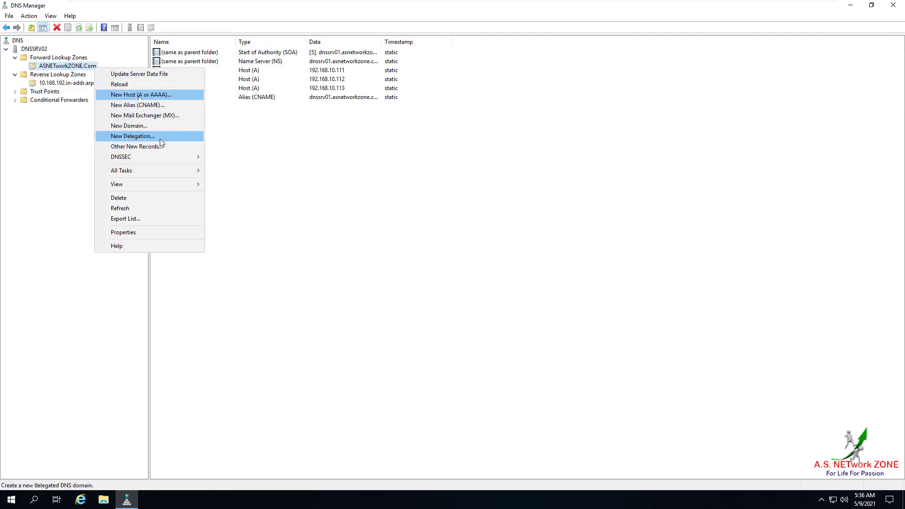
left_click(318, 175)
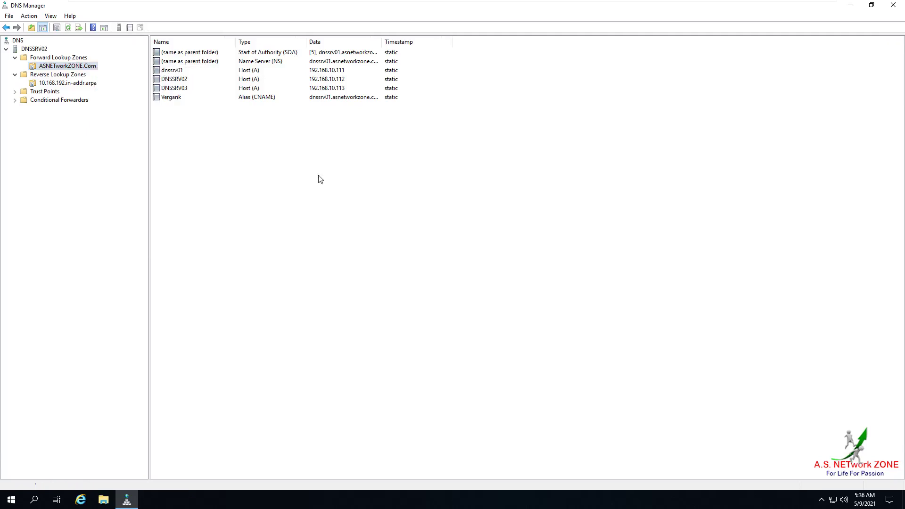
- Change the 10.168.192.in-addr.arpa reverse zone's type to Primary zone, save it, and check the zone's available commands and records
left_click(82, 84)
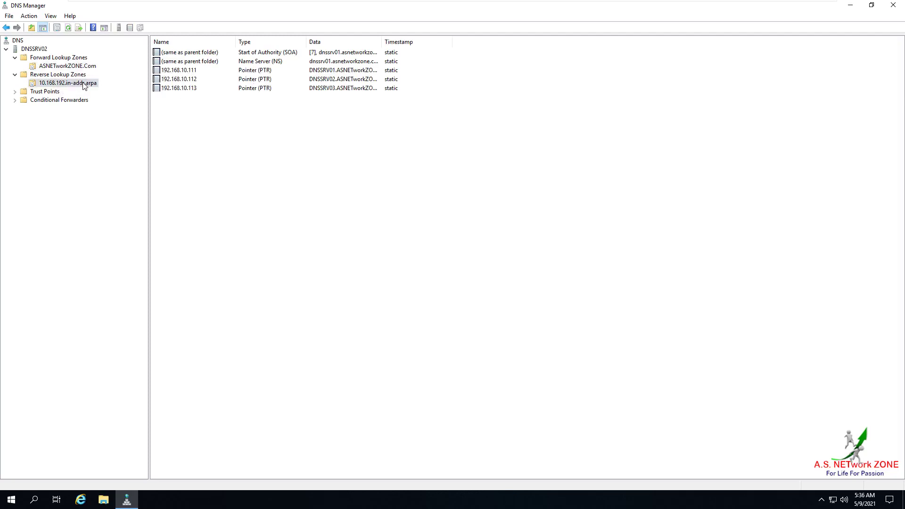
right_click(83, 83)
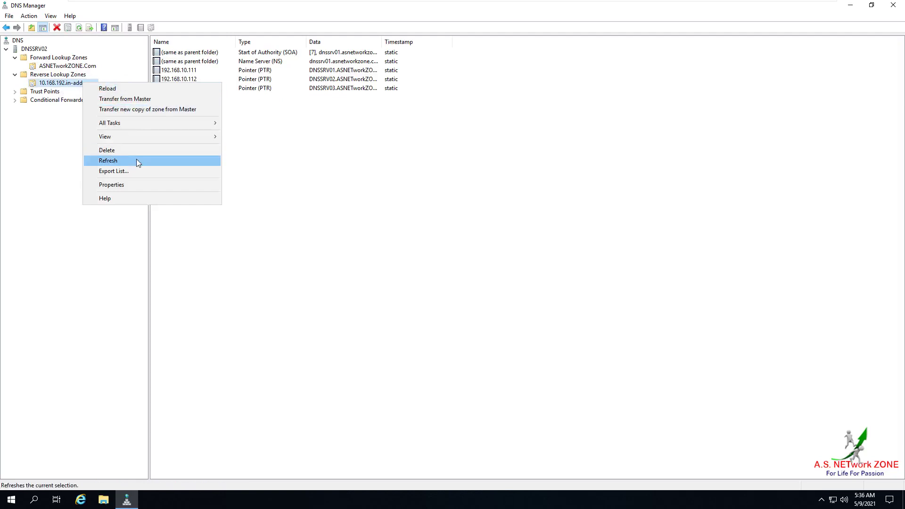
left_click(147, 186)
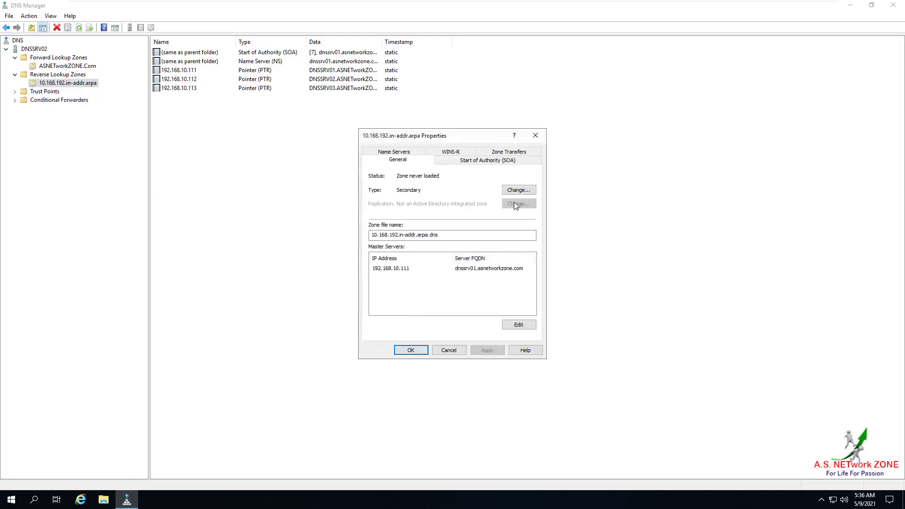
left_click(519, 191)
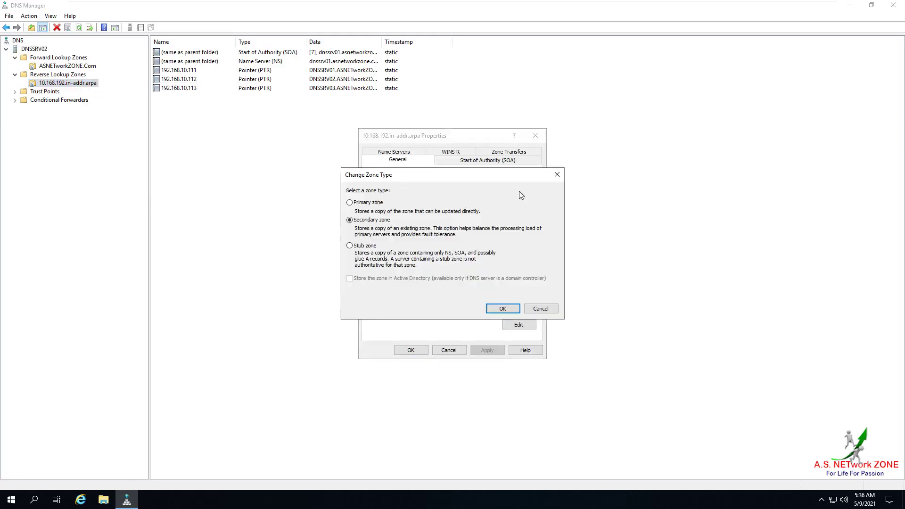
left_click(371, 203)
left_click(499, 309)
left_click(410, 349)
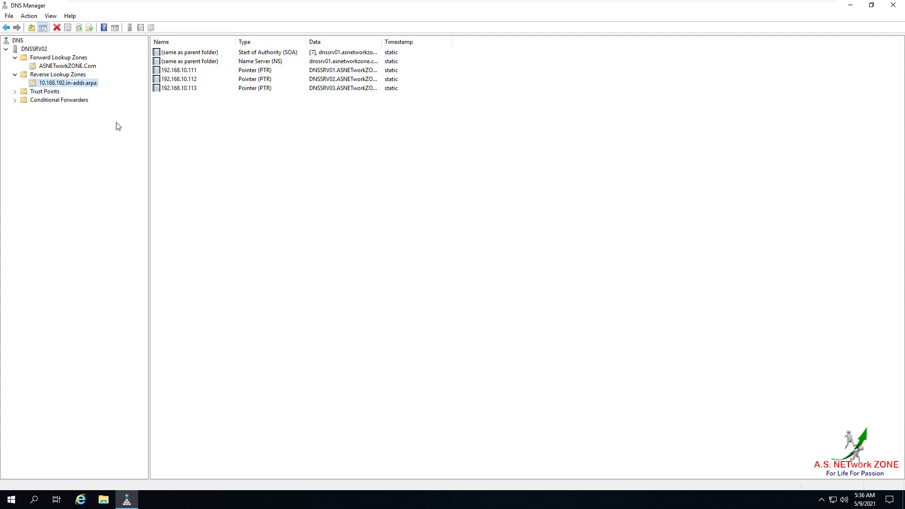
right_click(96, 88)
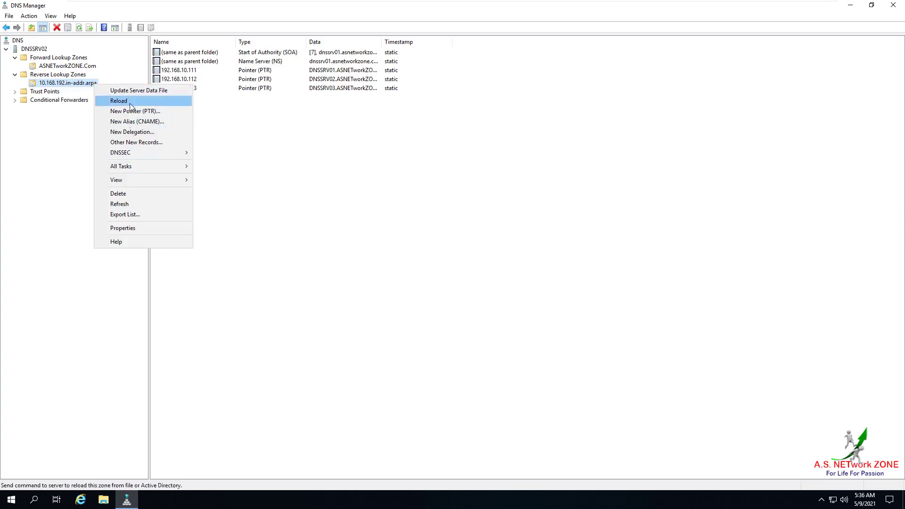
left_click(356, 241)
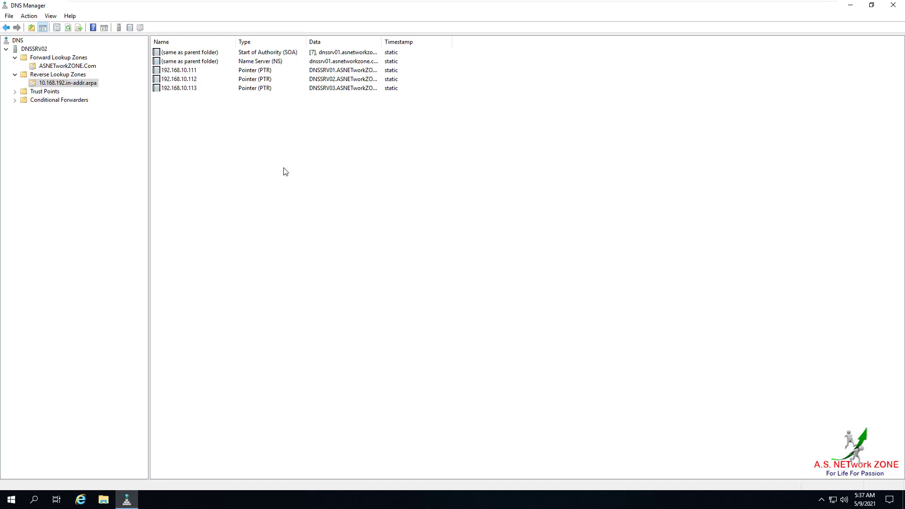
left_click(199, 72)
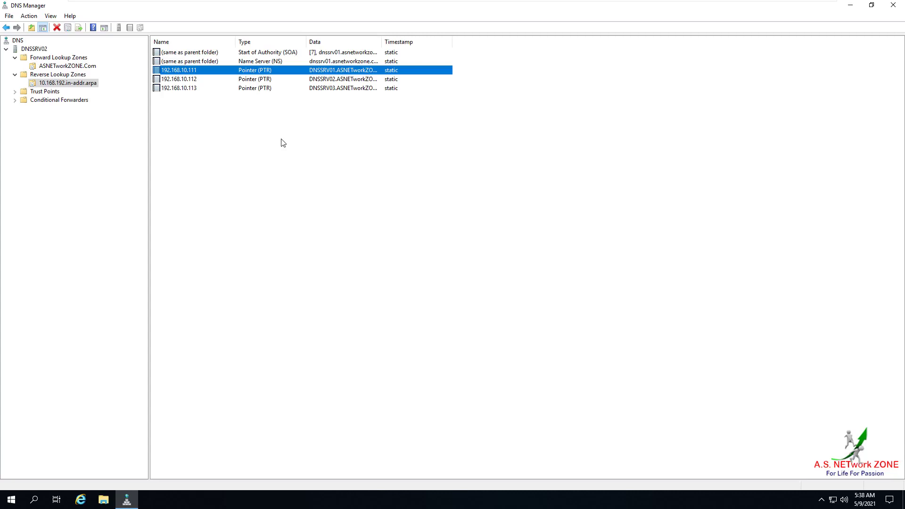
- Set the ASNETworkZONE.Com forward zone to scavenge stale resource records with no-refresh and refresh intervals of 14 days each
left_click(75, 66)
right_click(93, 70)
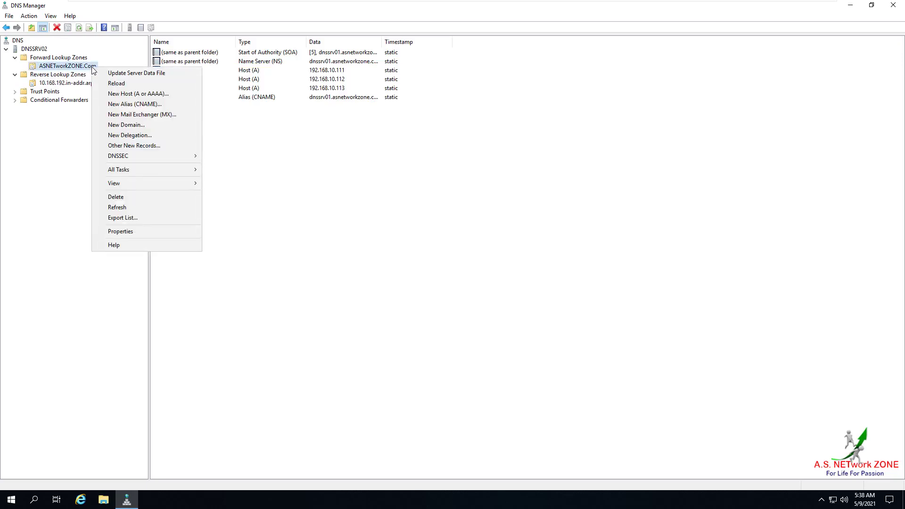
left_click(149, 233)
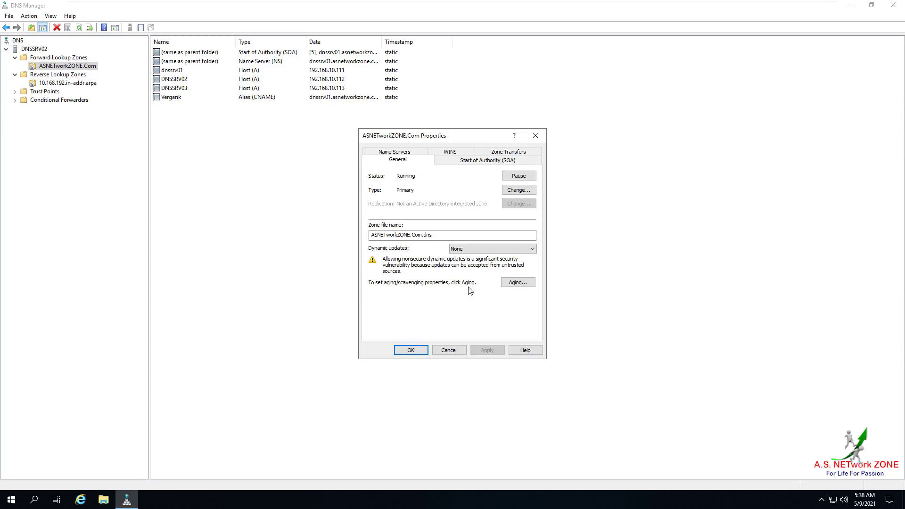
left_click(518, 283)
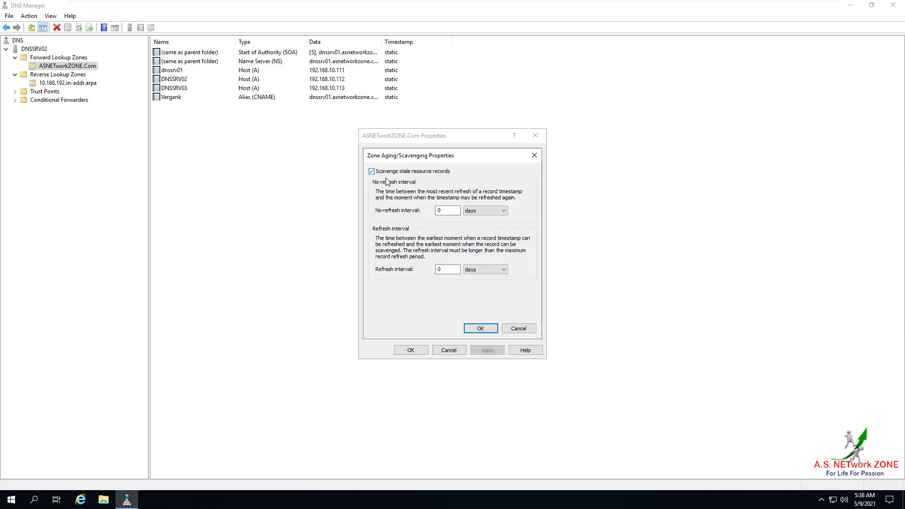
double_click(444, 212)
type("14")
double_click(437, 268)
type("14")
key("Return")
left_click(481, 307)
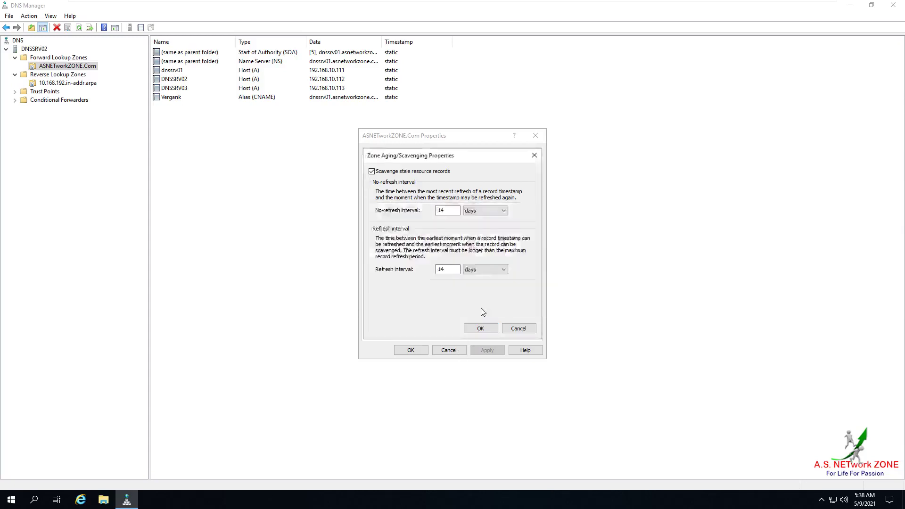
left_click(479, 327)
left_click(413, 350)
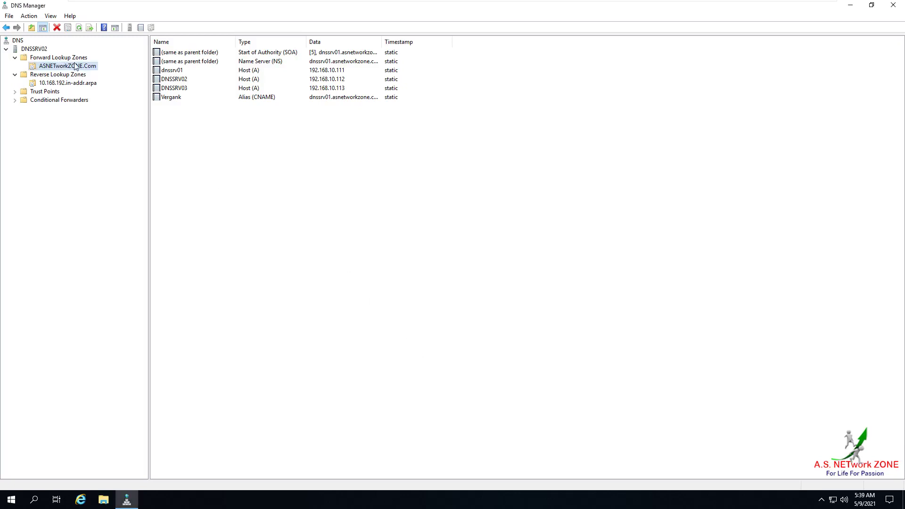
- Enable stale record scavenging in DNSSRV02's settings for all zones, with no-refresh and refresh intervals of 14 days each
left_click(82, 85)
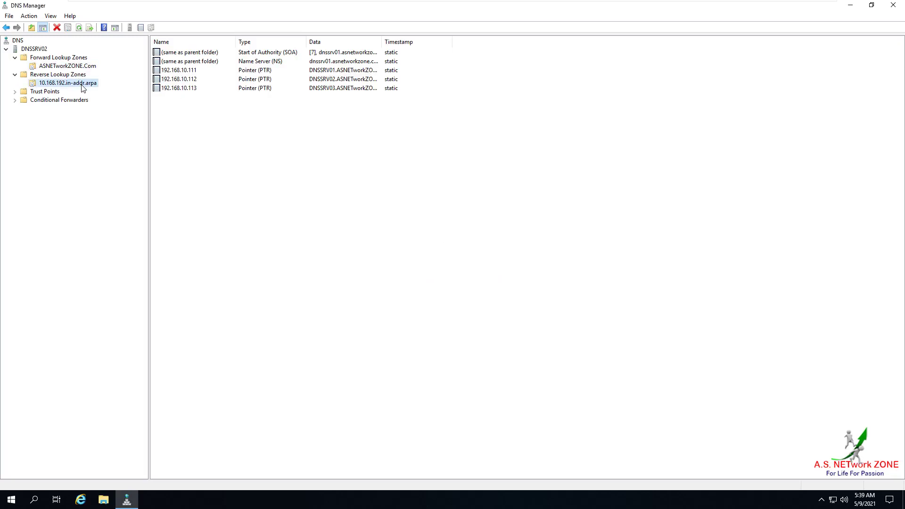
left_click(366, 289)
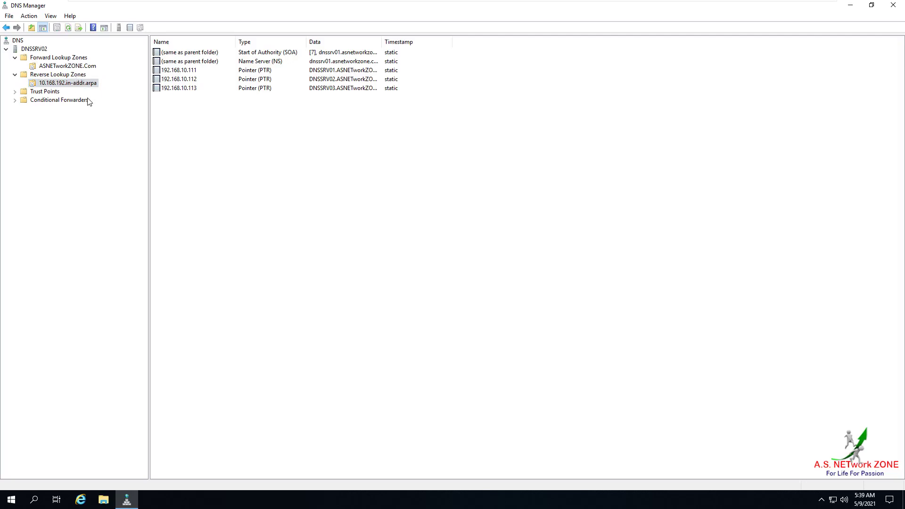
left_click(43, 50)
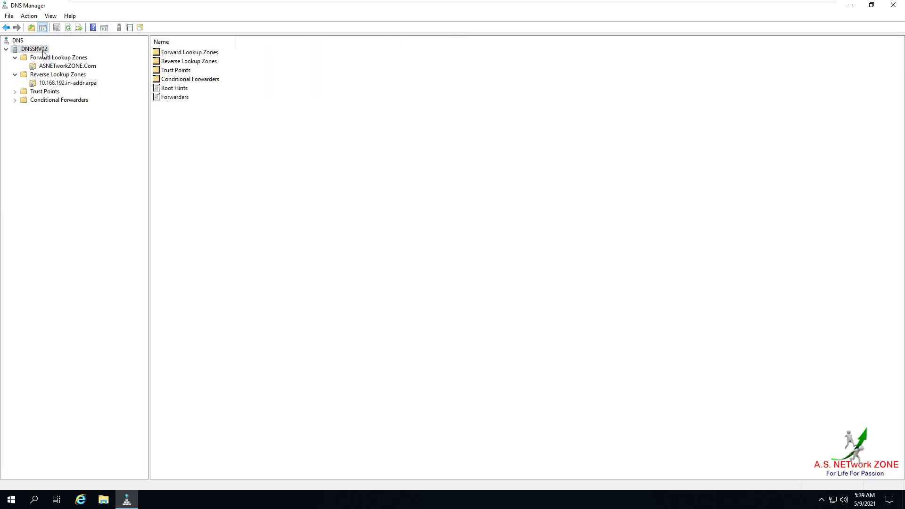
right_click(44, 53)
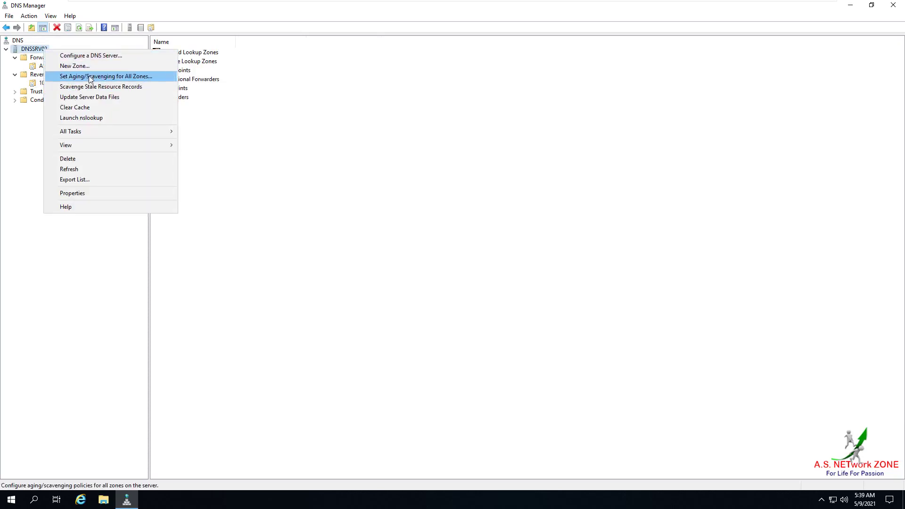
left_click(139, 78)
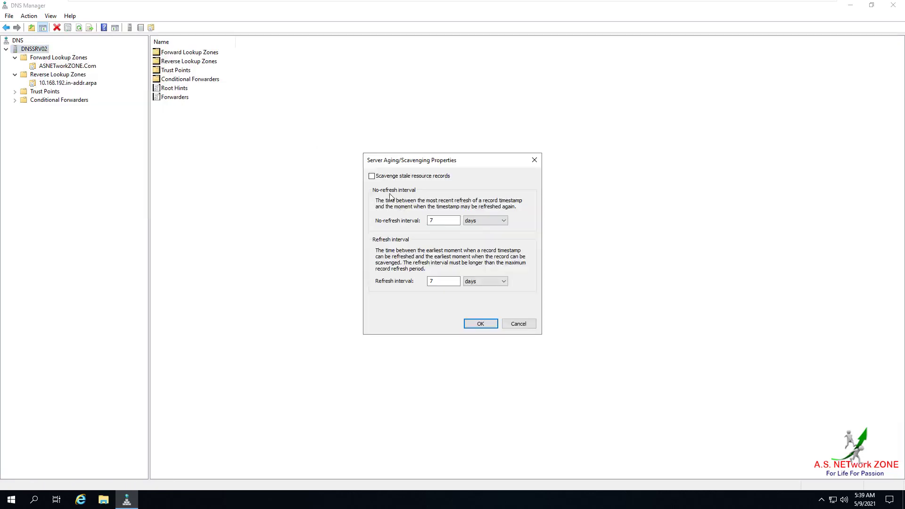
left_click(372, 176)
double_click(444, 224)
type("14")
double_click(436, 280)
type("14")
left_click(485, 325)
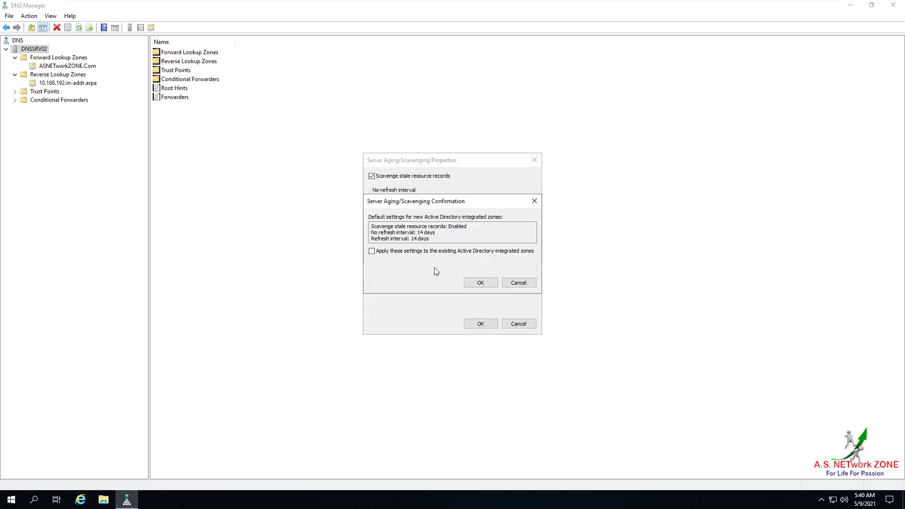
- Apply the server scavenging settings to the existing Active Directory-integrated zones and confirm
left_click_drag(402, 200, 531, 195)
left_click_drag(559, 234, 489, 228)
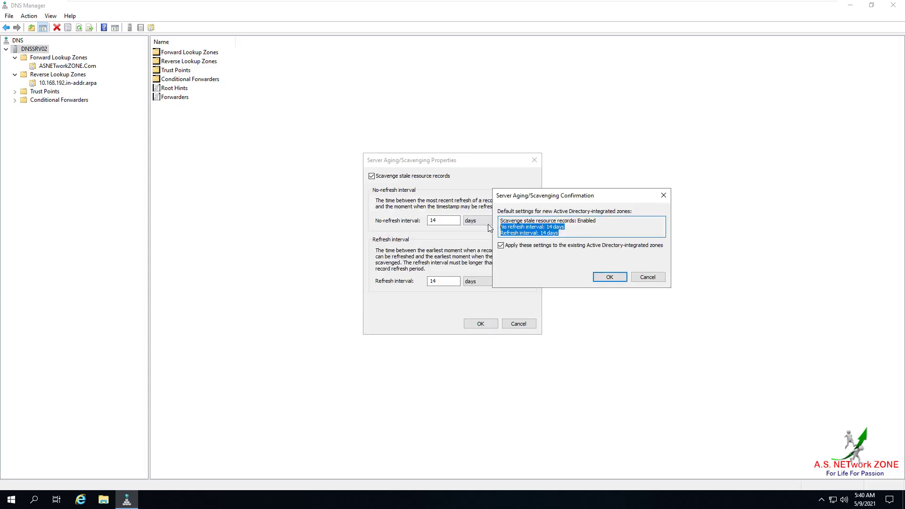
left_click(605, 280)
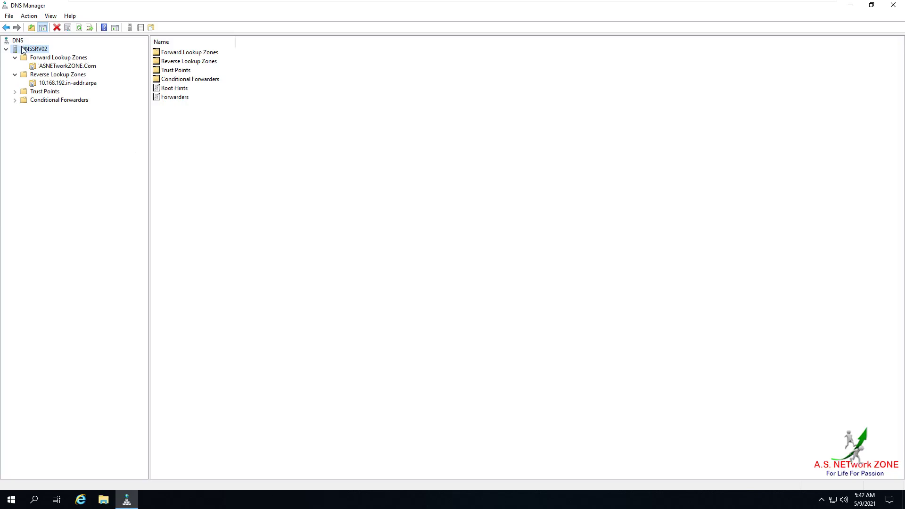
- Select a simple query against this DNS server as the monitoring test type for DNSSRV02 and save the properties
right_click(44, 51)
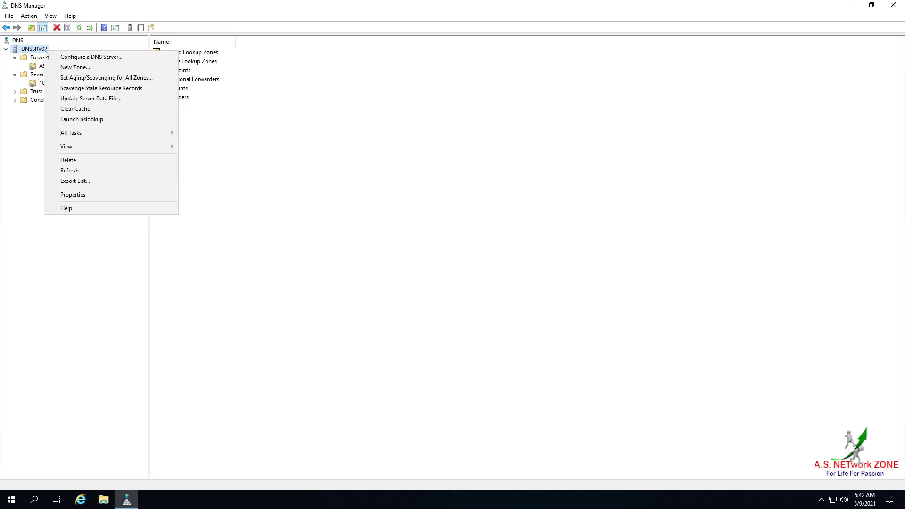
left_click(134, 196)
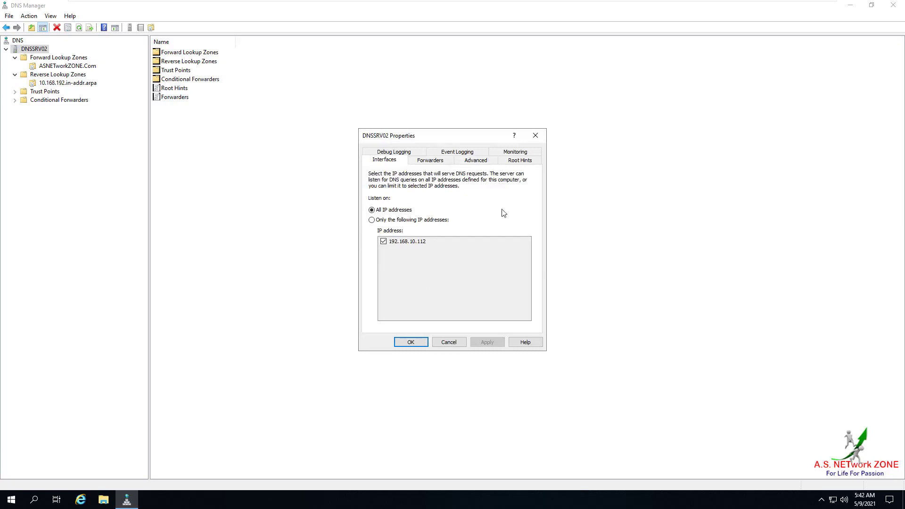
left_click(525, 153)
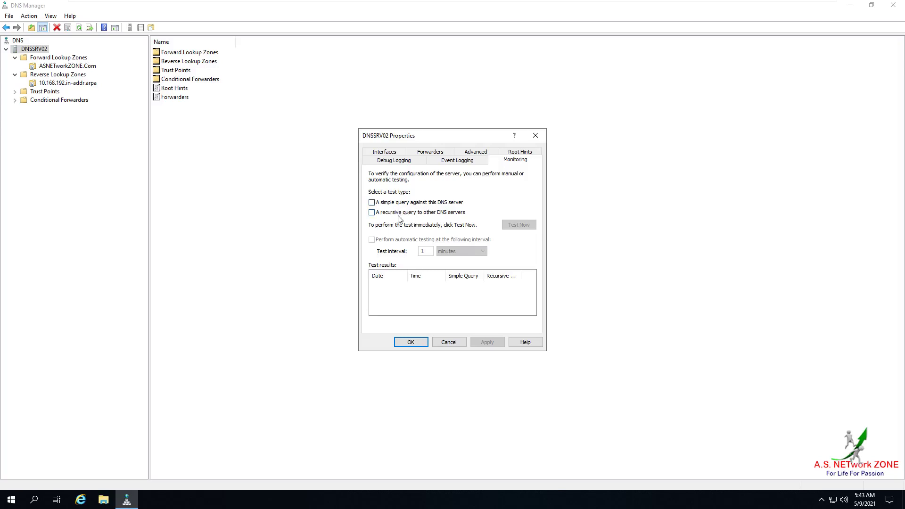
left_click(371, 202)
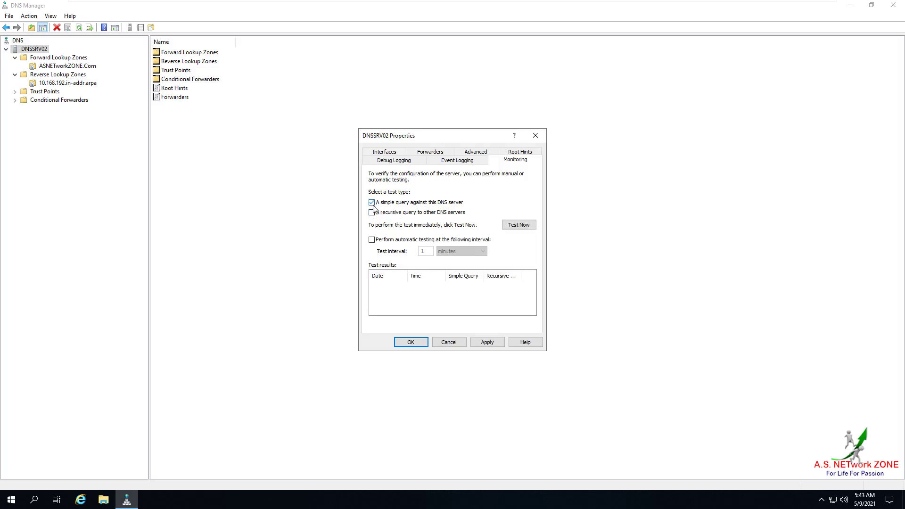
left_click(412, 342)
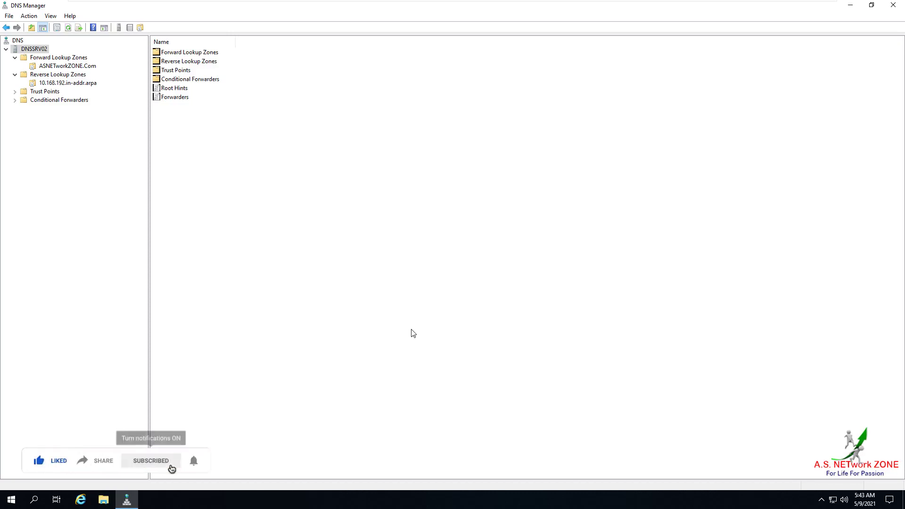
- Open DNSSRV02's advanced server properties and highlight the Enable round robin option
right_click(45, 49)
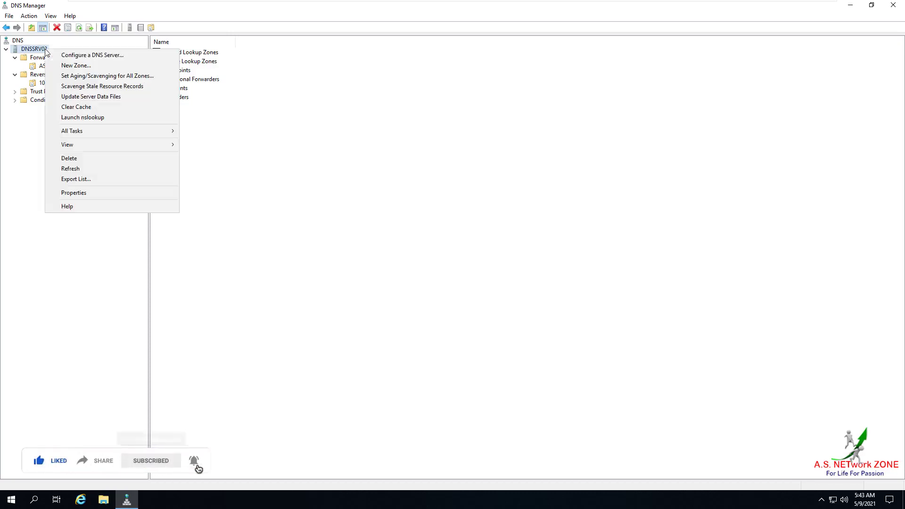
left_click(121, 193)
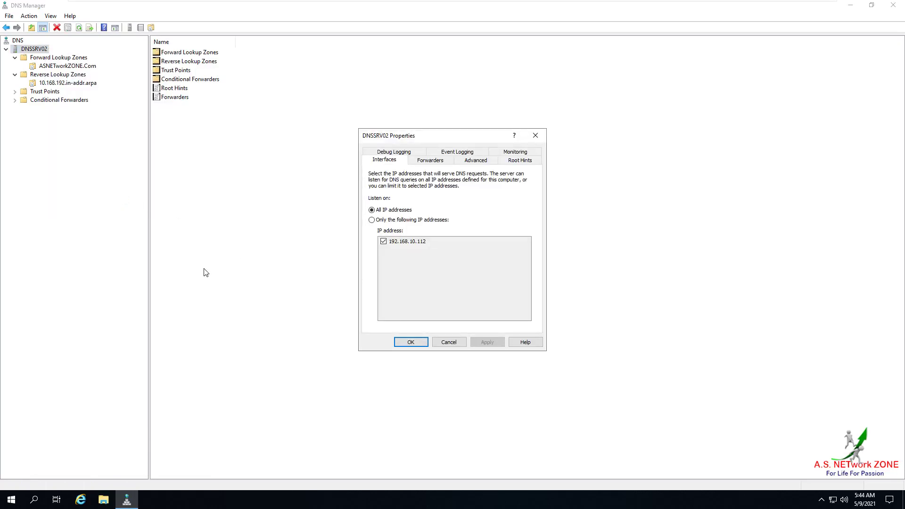
left_click(476, 163)
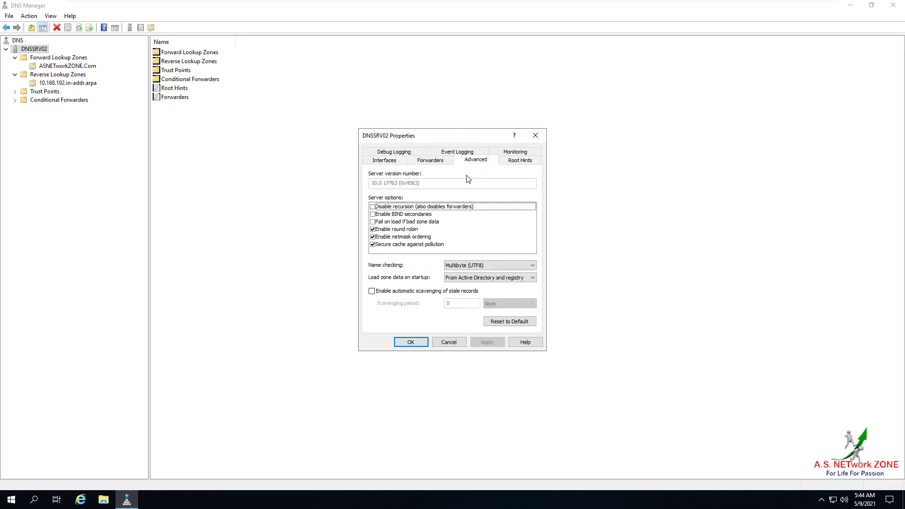
left_click(421, 231)
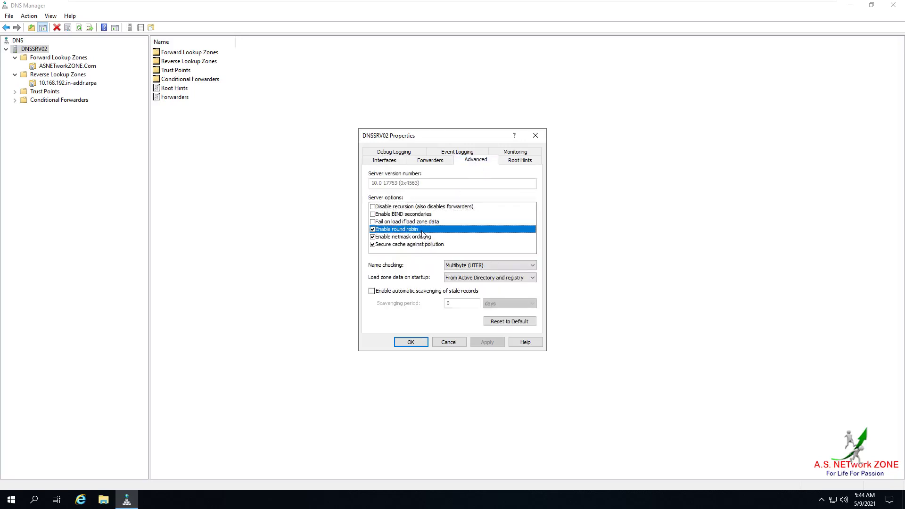